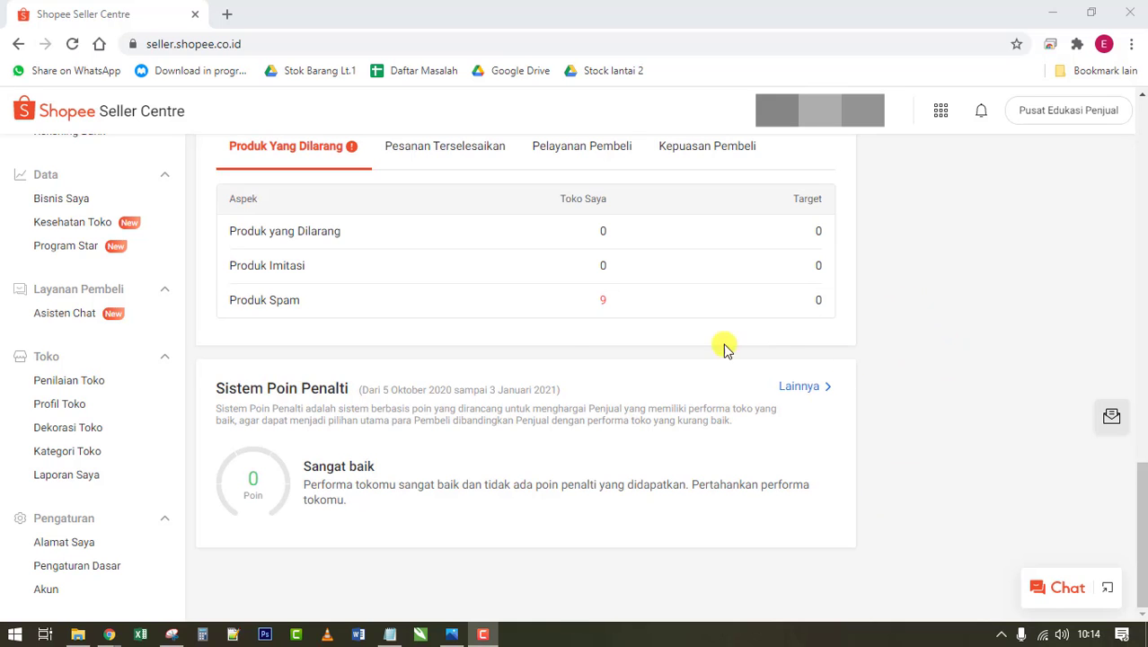
Step: Open the Promosi Saya page to reach the store's promotion centre
{"action": "scroll", "coordinate": [123, 346], "scroll_direction": "up", "scroll_amount": 2}
{"action": "scroll", "coordinate": [123, 346], "scroll_direction": "down", "scroll_amount": 2}
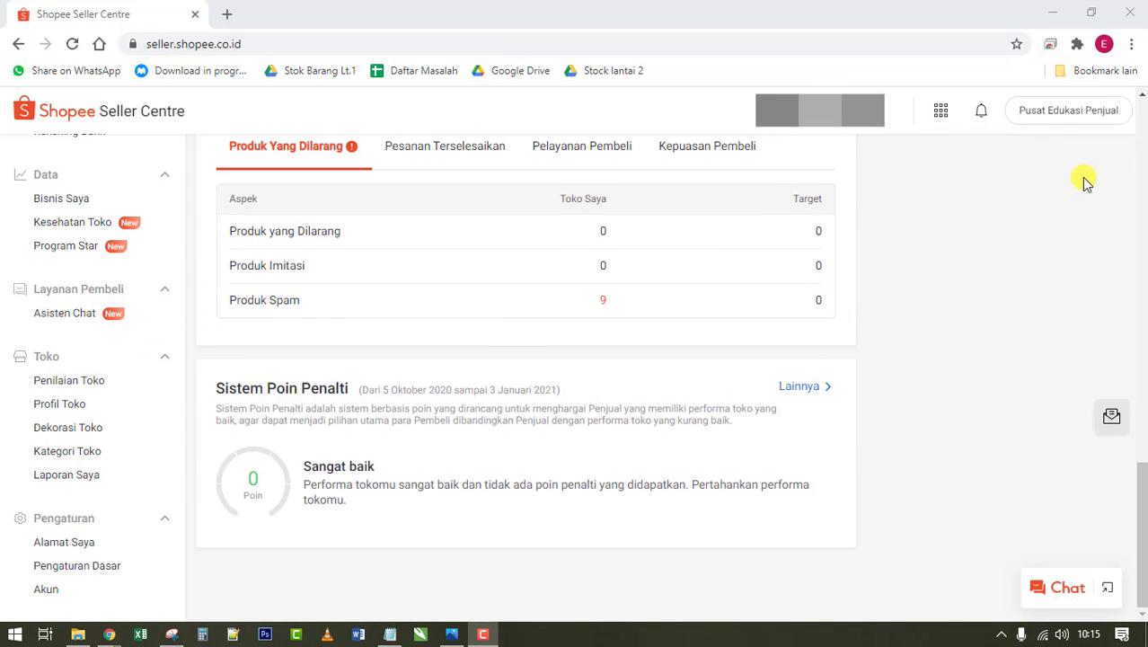
{"action": "mouse_move", "coordinate": [930, 119]}
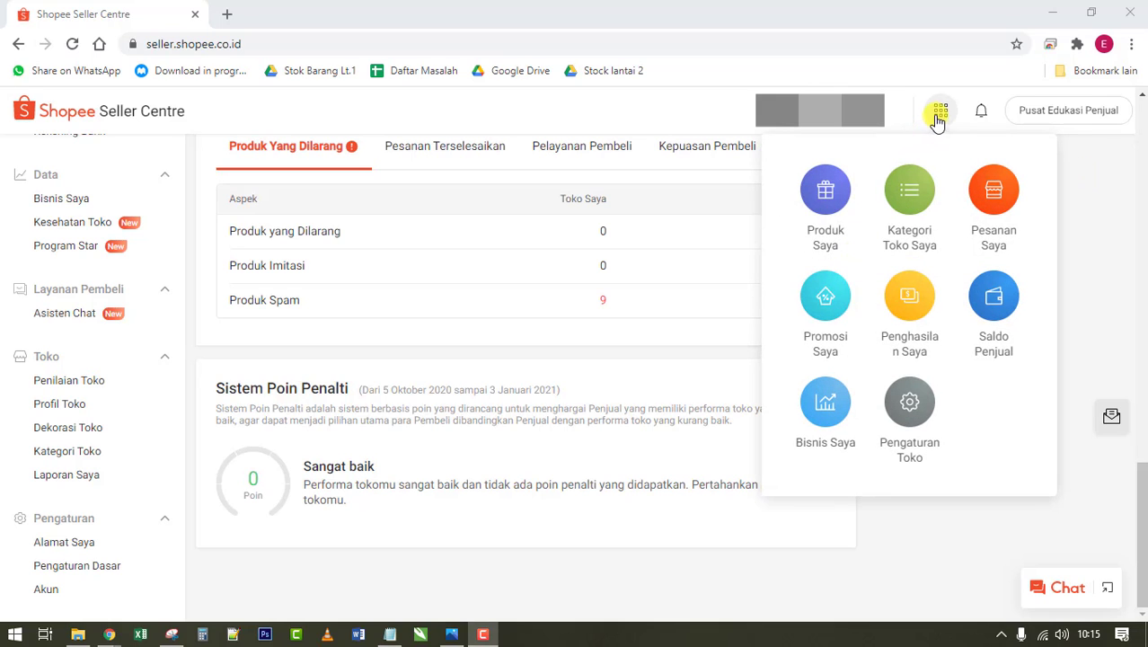
{"action": "left_click", "coordinate": [830, 307]}
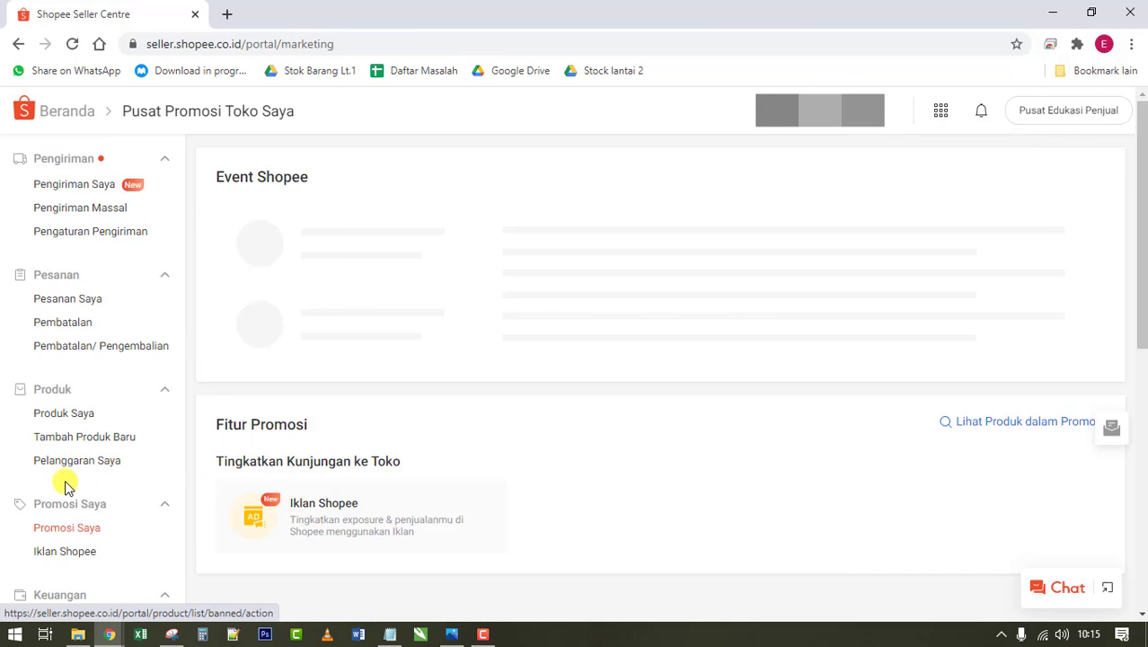
Step: Open the details of the upcoming 12.12 Birthday Sale campaign under Promo Baru
{"action": "scroll", "coordinate": [90, 318], "scroll_direction": "down", "scroll_amount": 2}
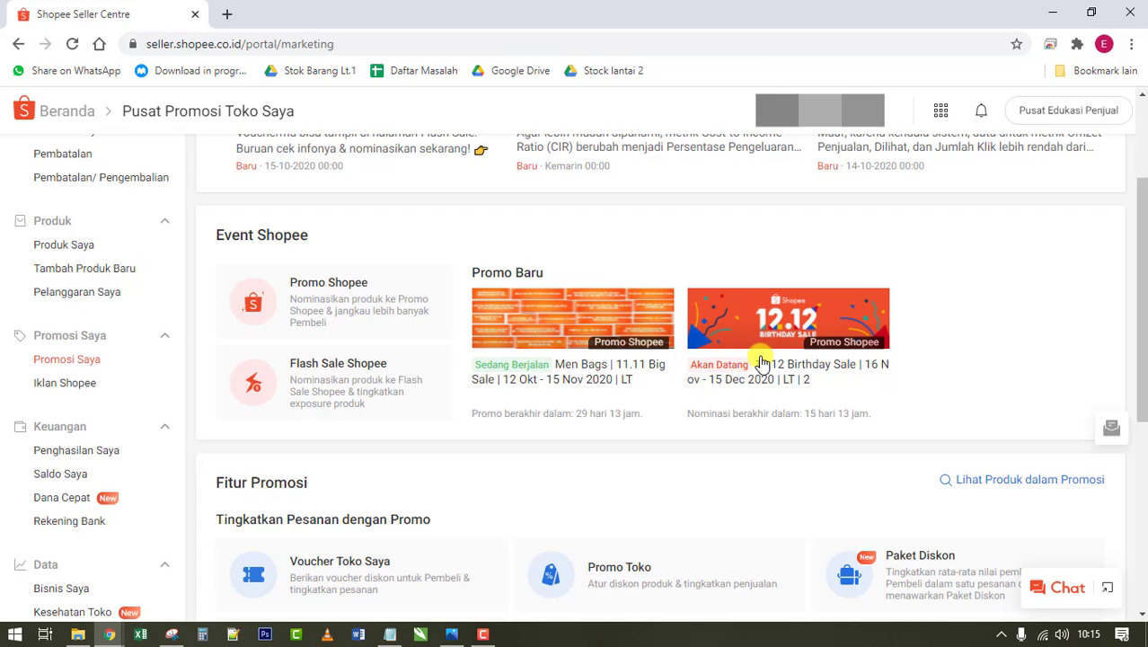
{"action": "left_click", "coordinate": [778, 355]}
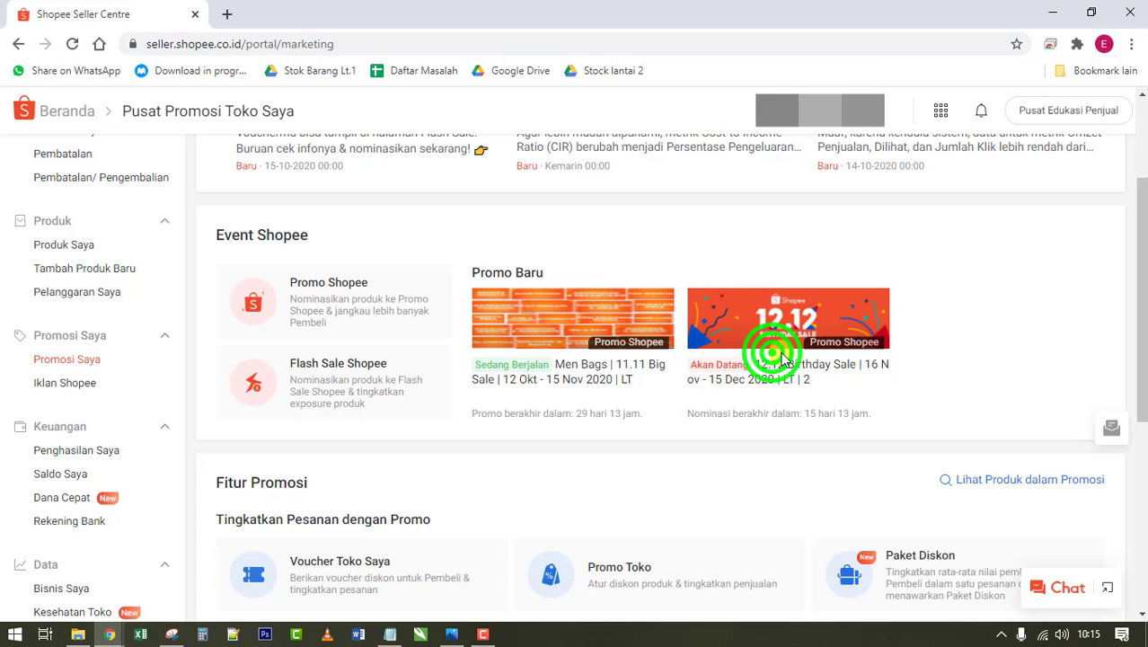
{"action": "left_click", "coordinate": [761, 365]}
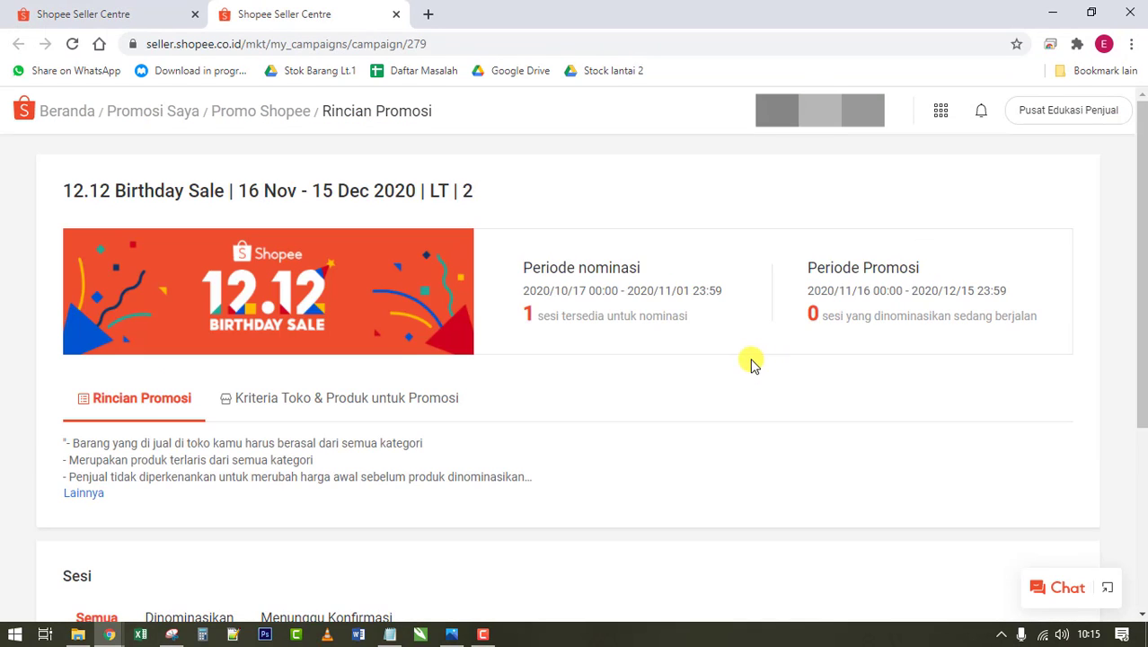
Step: Review the 12.12 Birthday Sale campaign's session list and the promotion period in its title
{"action": "scroll", "coordinate": [710, 369], "scroll_direction": "down", "scroll_amount": 1}
{"action": "scroll", "coordinate": [530, 358], "scroll_direction": "down", "scroll_amount": 2}
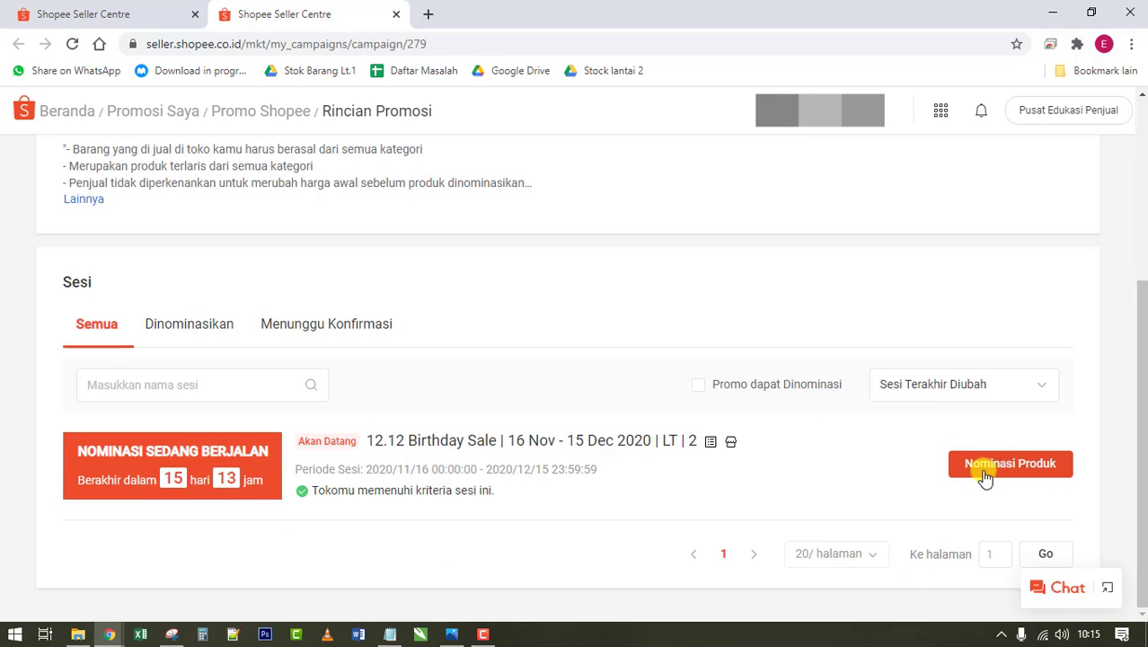
{"action": "scroll", "coordinate": [985, 477], "scroll_direction": "up", "scroll_amount": 3}
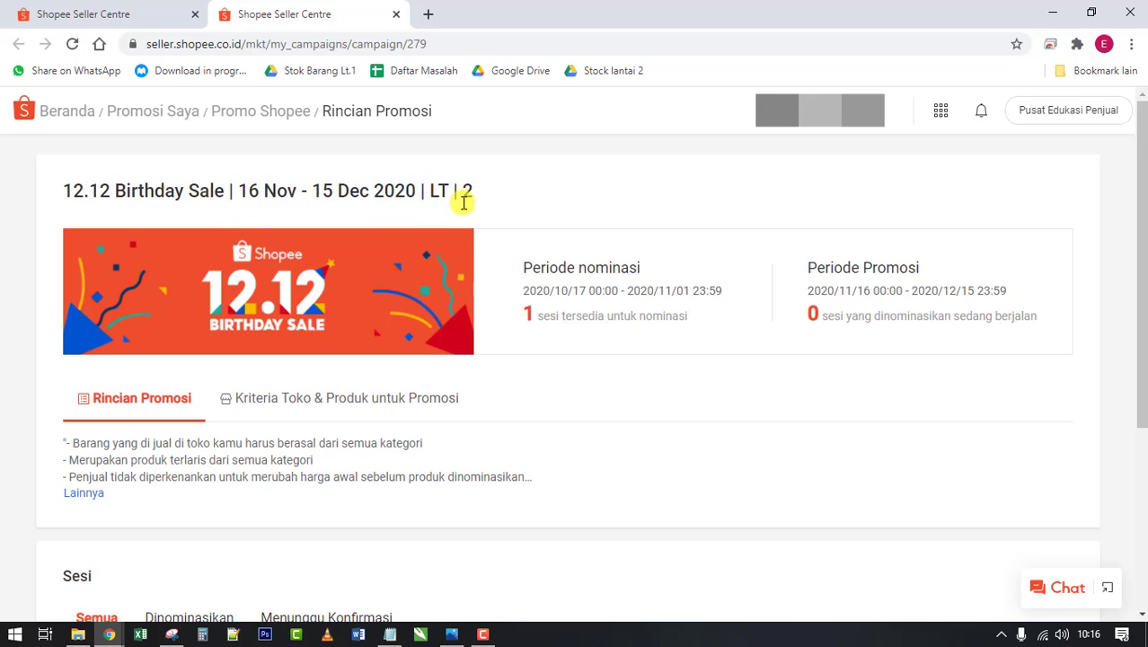
{"action": "left_click", "coordinate": [239, 193]}
{"action": "left_click_drag", "start_coordinate": [239, 193], "coordinate": [431, 190]}
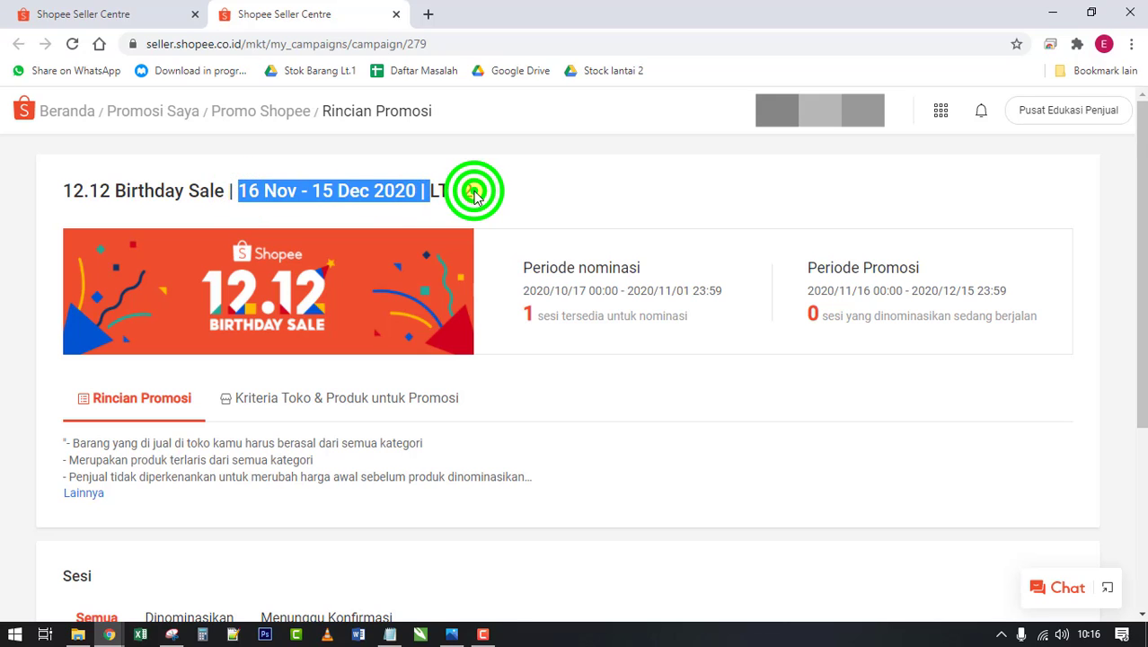
{"action": "left_click", "coordinate": [475, 192]}
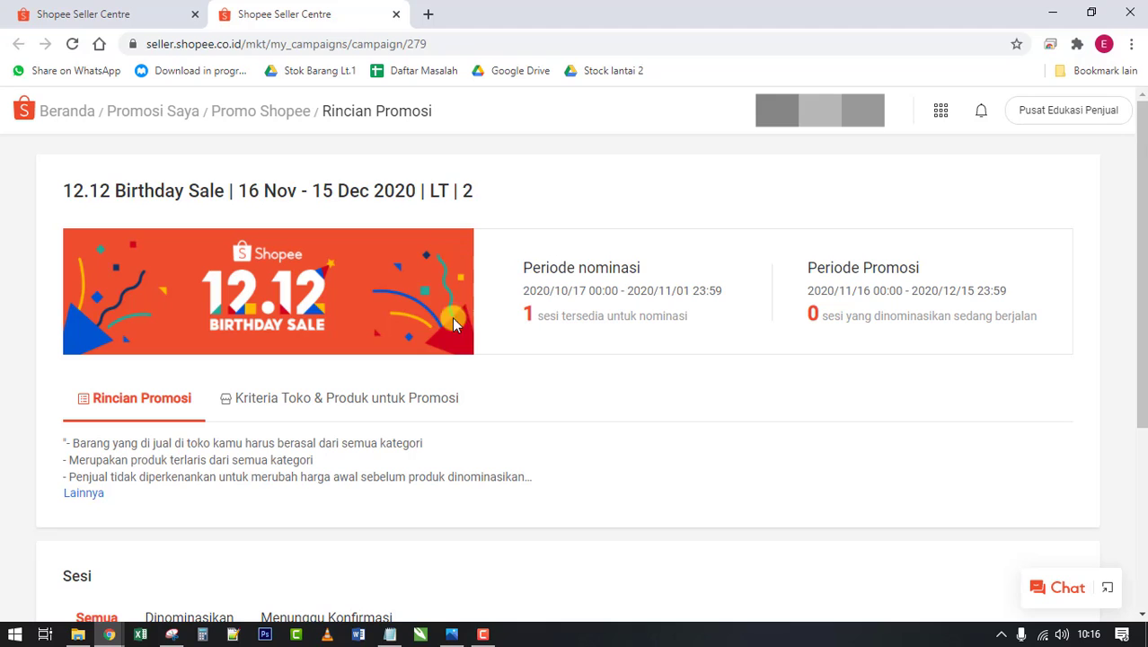
Step: Expand the full Rincian Promosi text of the 12.12 Birthday Sale campaign
{"action": "scroll", "coordinate": [447, 382], "scroll_direction": "down", "scroll_amount": 1}
{"action": "scroll", "coordinate": [448, 382], "scroll_direction": "down", "scroll_amount": 2}
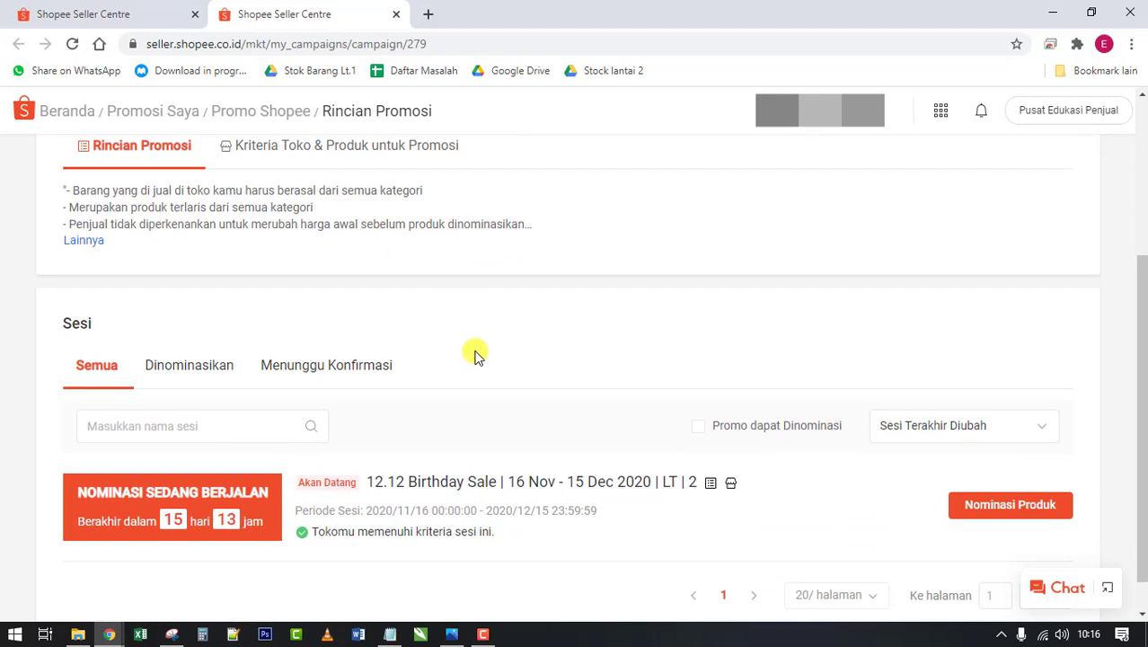
{"action": "scroll", "coordinate": [451, 336], "scroll_direction": "up", "scroll_amount": 1}
{"action": "left_click", "coordinate": [85, 325]}
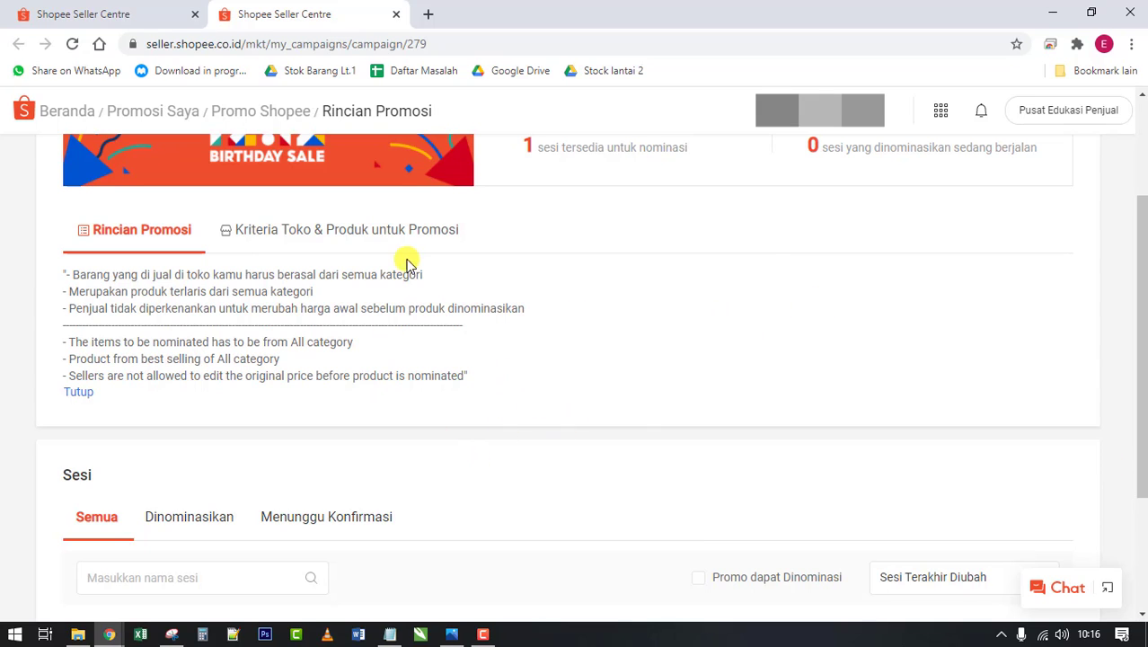
Step: Show the campaign's complete Kriteria Toko & Produk untuk Promosi list
{"action": "left_click", "coordinate": [279, 231]}
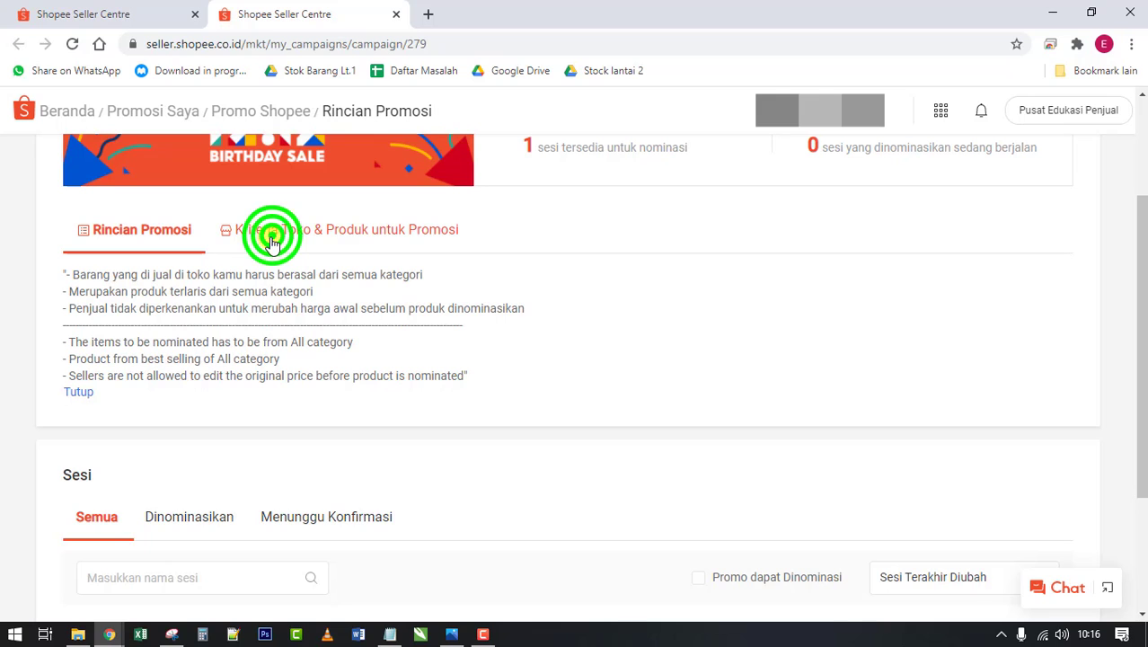
{"action": "left_click", "coordinate": [86, 324]}
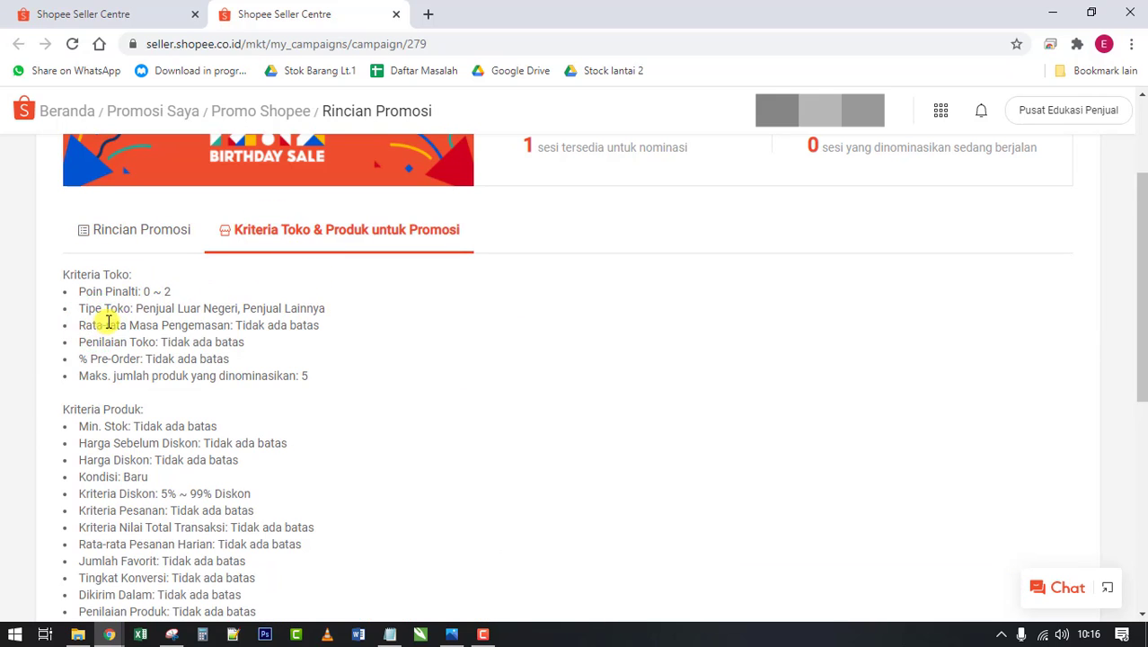
{"action": "scroll", "coordinate": [127, 289], "scroll_direction": "down", "scroll_amount": 1}
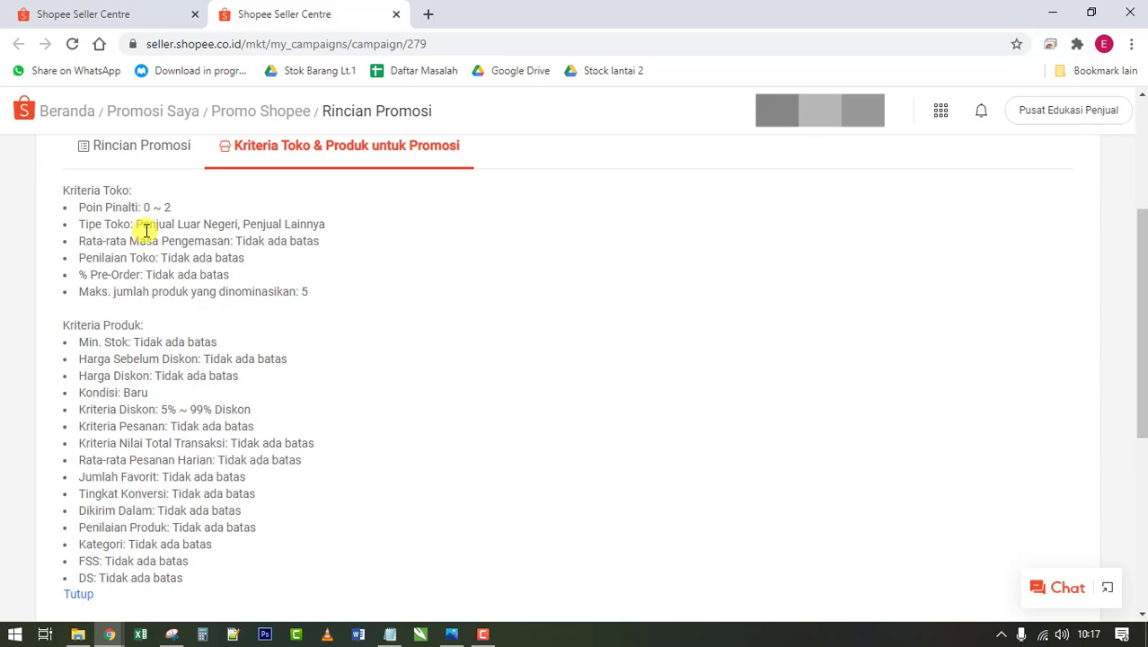
{"action": "scroll", "coordinate": [432, 226], "scroll_direction": "up", "scroll_amount": 3}
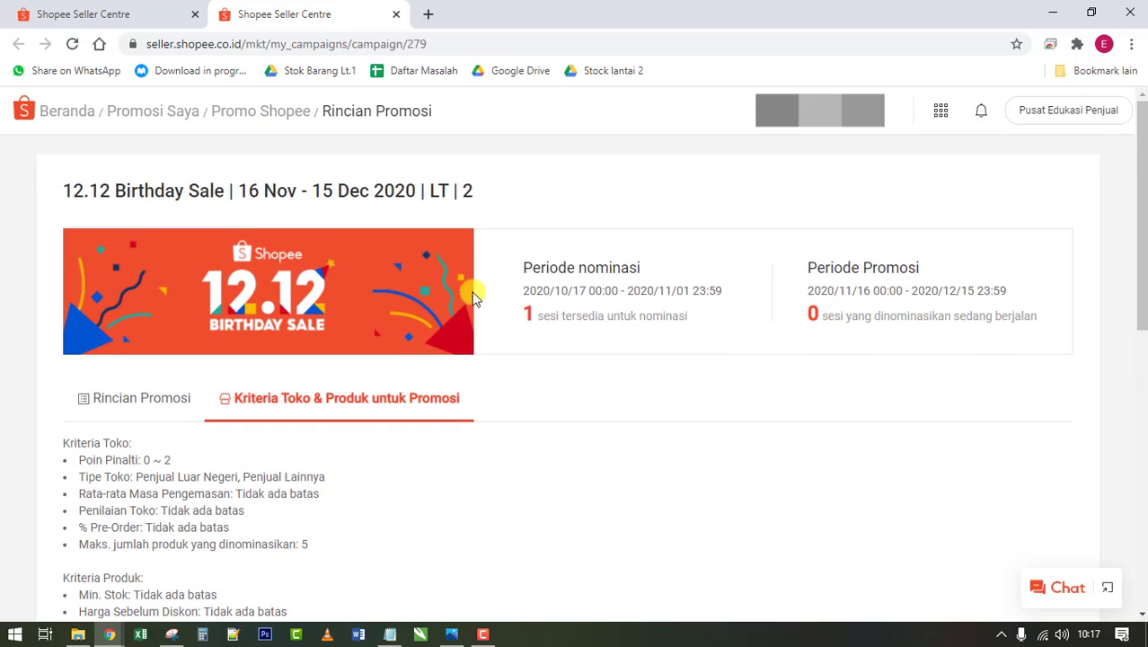
Step: Examine the store criteria, focusing on the allowed penalty points and the maximum number of nominated products
{"action": "scroll", "coordinate": [474, 289], "scroll_direction": "down", "scroll_amount": 1}
{"action": "scroll", "coordinate": [168, 375], "scroll_direction": "down", "scroll_amount": 1}
{"action": "double_click", "coordinate": [167, 281]}
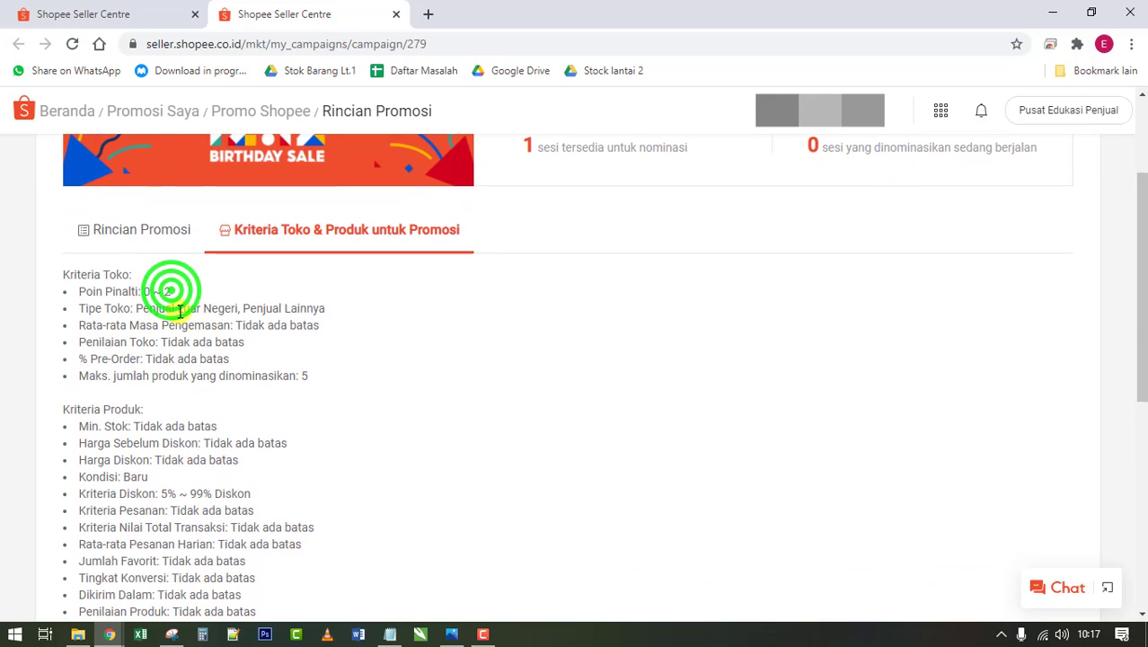
{"action": "scroll", "coordinate": [127, 338], "scroll_direction": "down", "scroll_amount": 1}
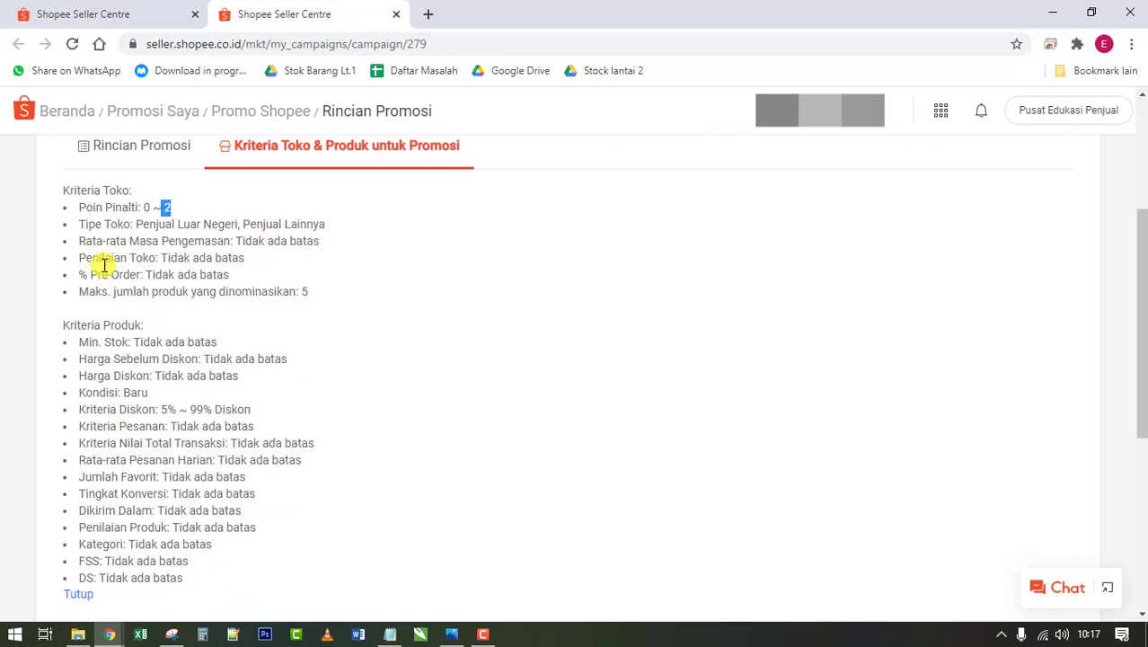
{"action": "left_click", "coordinate": [127, 228]}
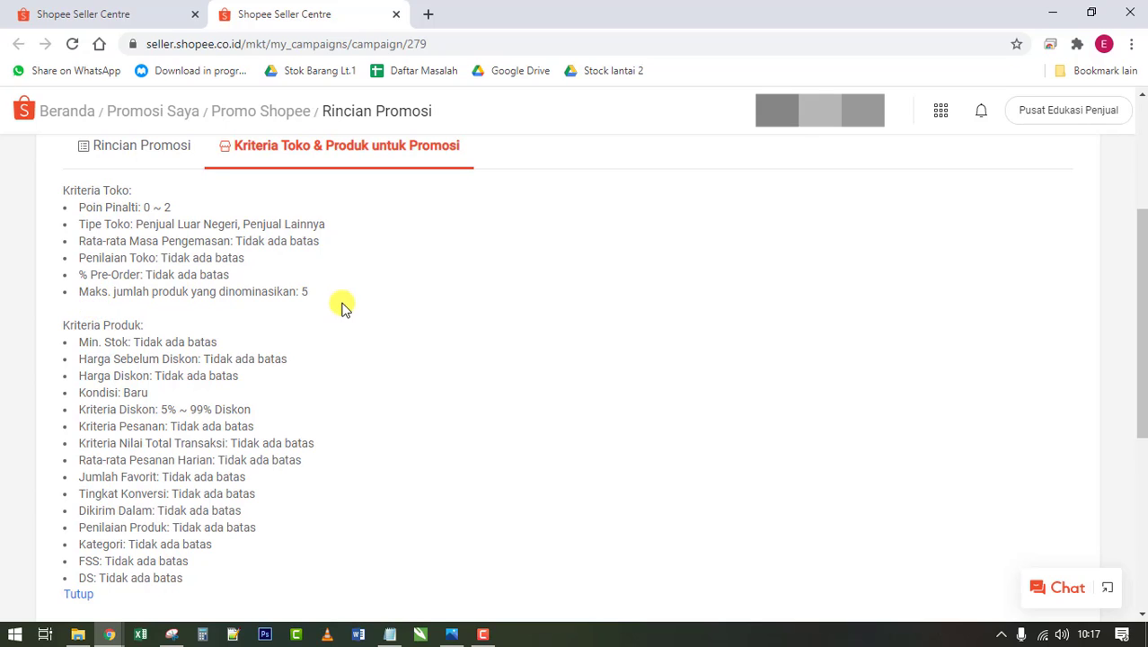
{"action": "left_click_drag", "start_coordinate": [326, 289], "coordinate": [281, 307]}
{"action": "left_click", "coordinate": [294, 307]}
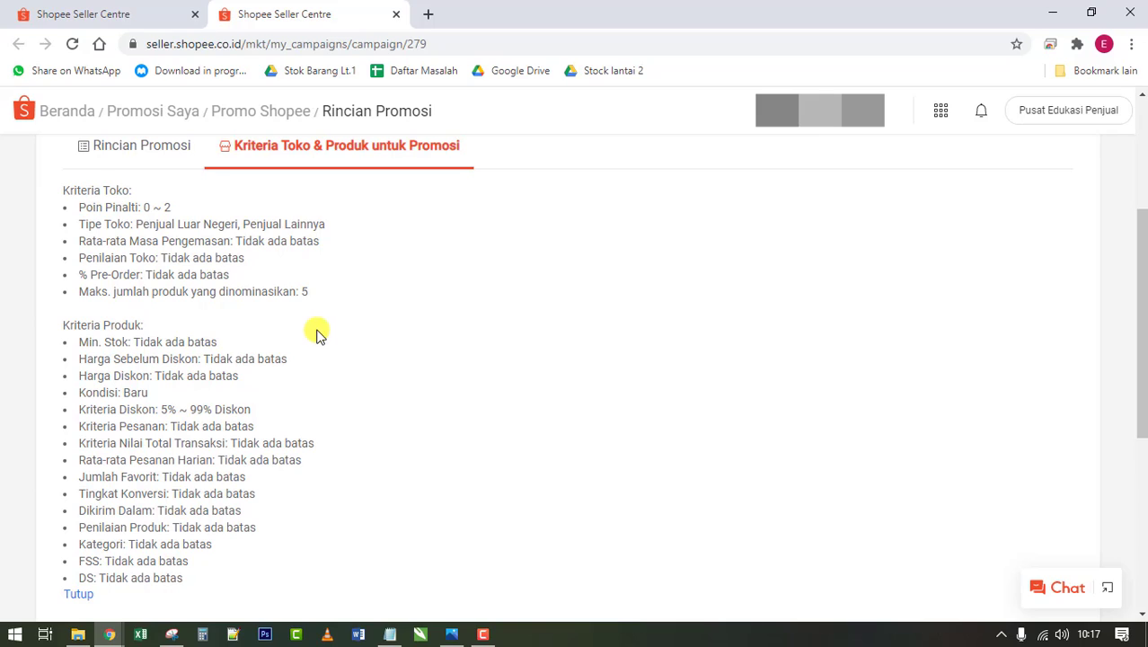
{"action": "left_click_drag", "start_coordinate": [307, 287], "coordinate": [289, 292]}
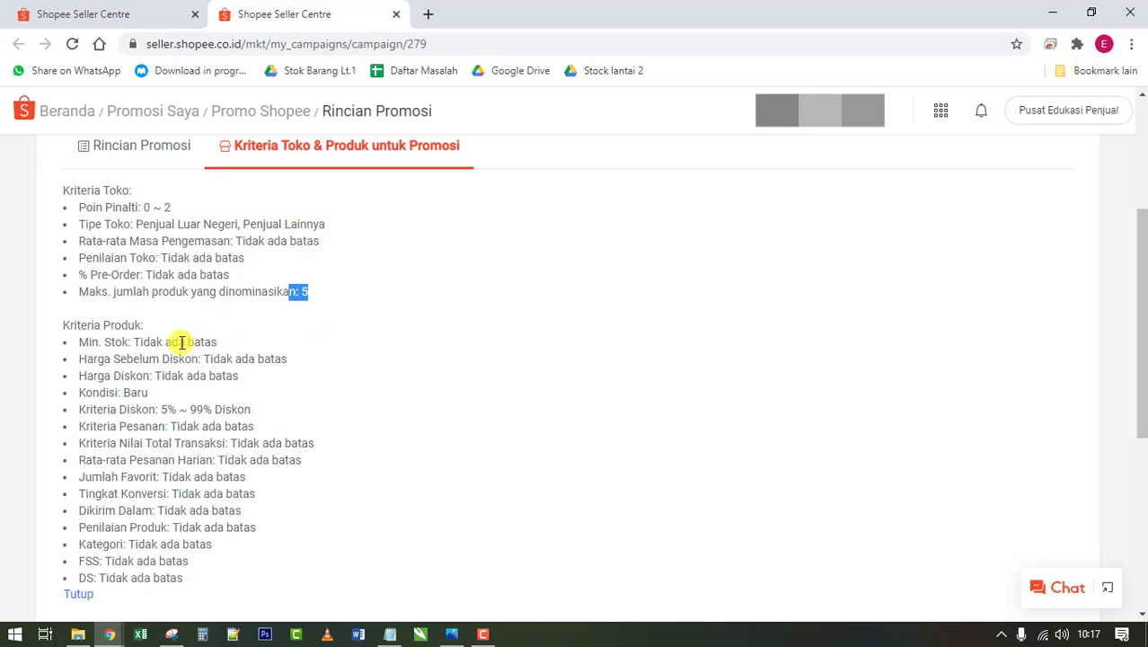
Step: Examine the product criteria, focusing on the price before discount, the discounted price and the allowed discount range
{"action": "scroll", "coordinate": [126, 326], "scroll_direction": "down", "scroll_amount": 2}
{"action": "scroll", "coordinate": [94, 278], "scroll_direction": "up", "scroll_amount": 1}
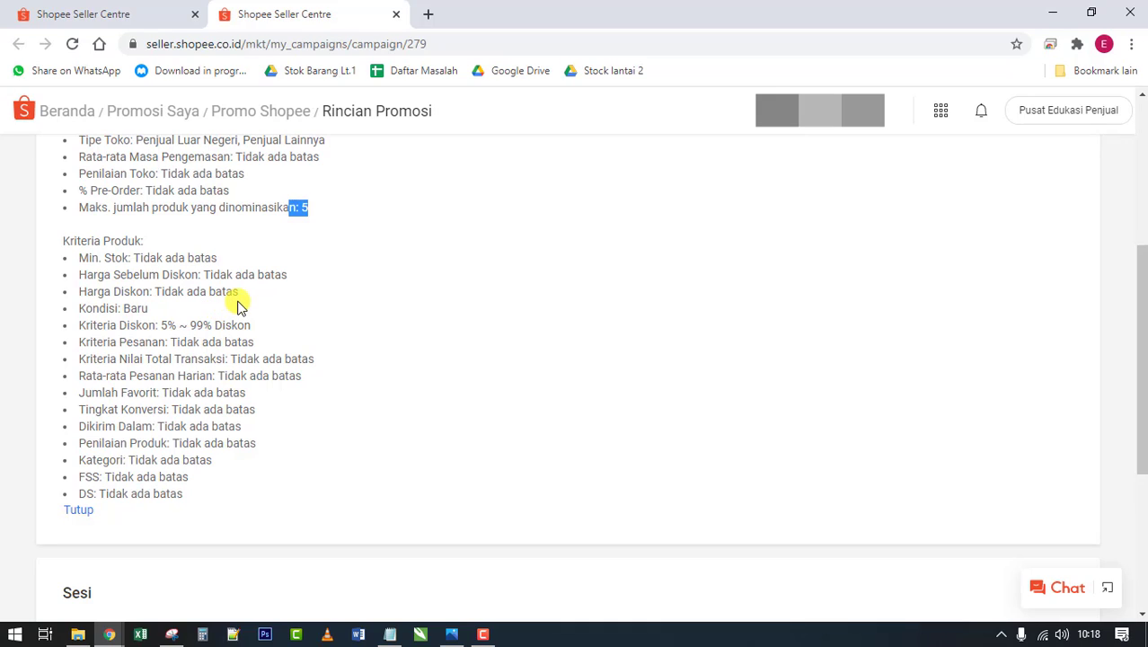
{"action": "left_click", "coordinate": [288, 275]}
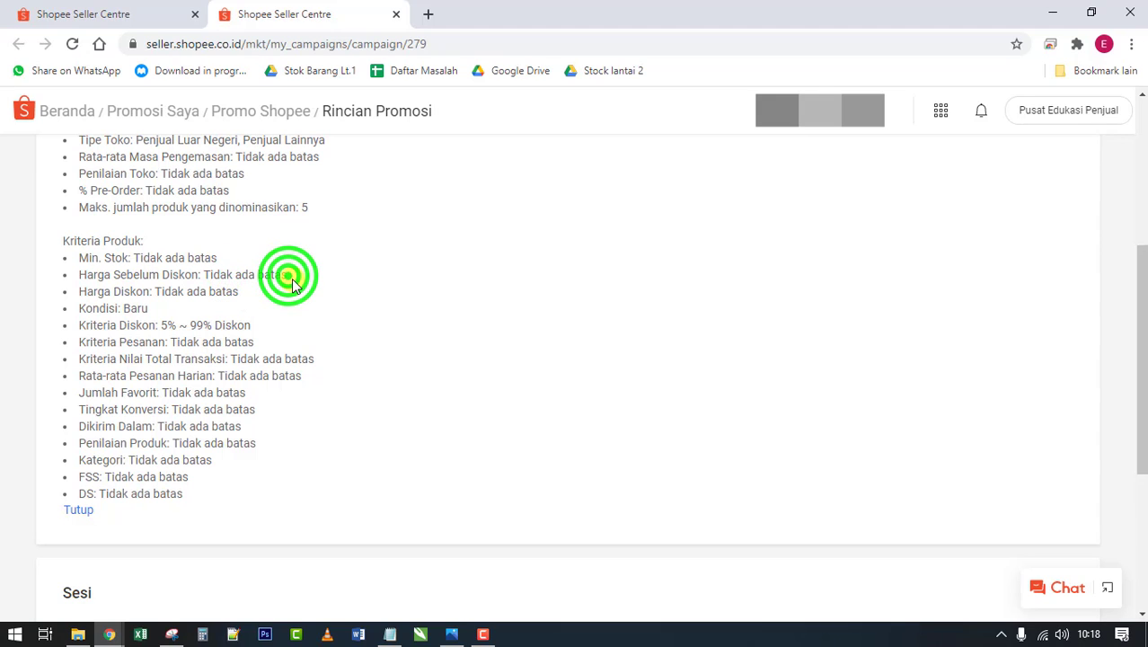
{"action": "left_click_drag", "start_coordinate": [233, 277], "coordinate": [187, 276]}
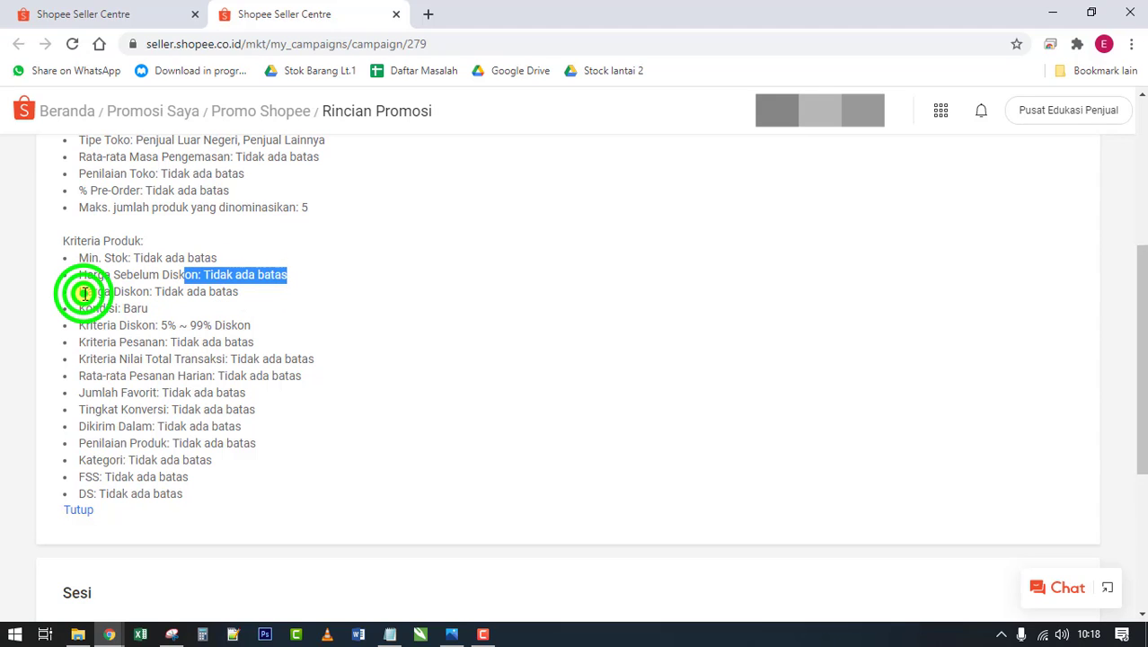
{"action": "left_click_drag", "start_coordinate": [85, 293], "coordinate": [166, 293]}
{"action": "left_click", "coordinate": [214, 292]}
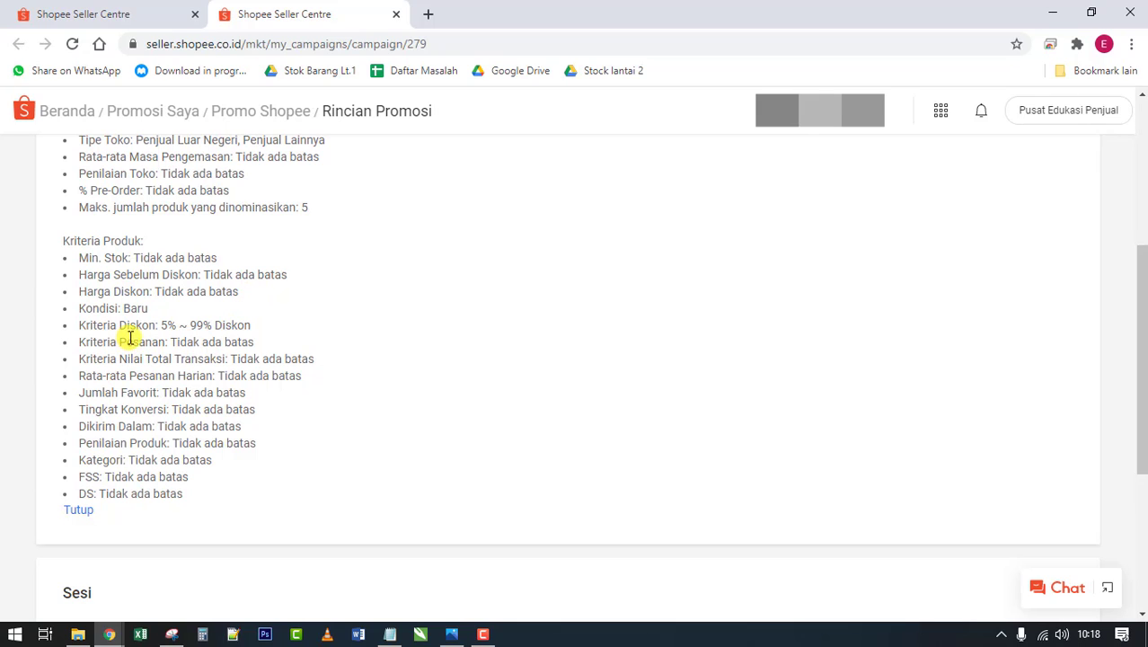
{"action": "left_click_drag", "start_coordinate": [159, 325], "coordinate": [198, 327]}
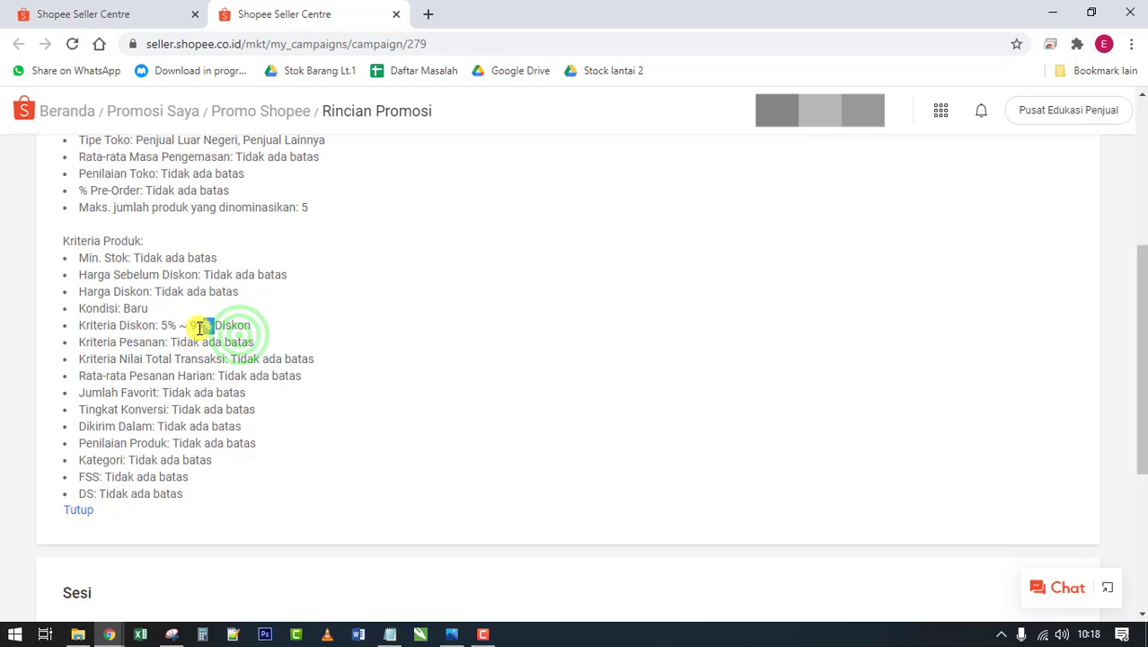
{"action": "left_click", "coordinate": [239, 335]}
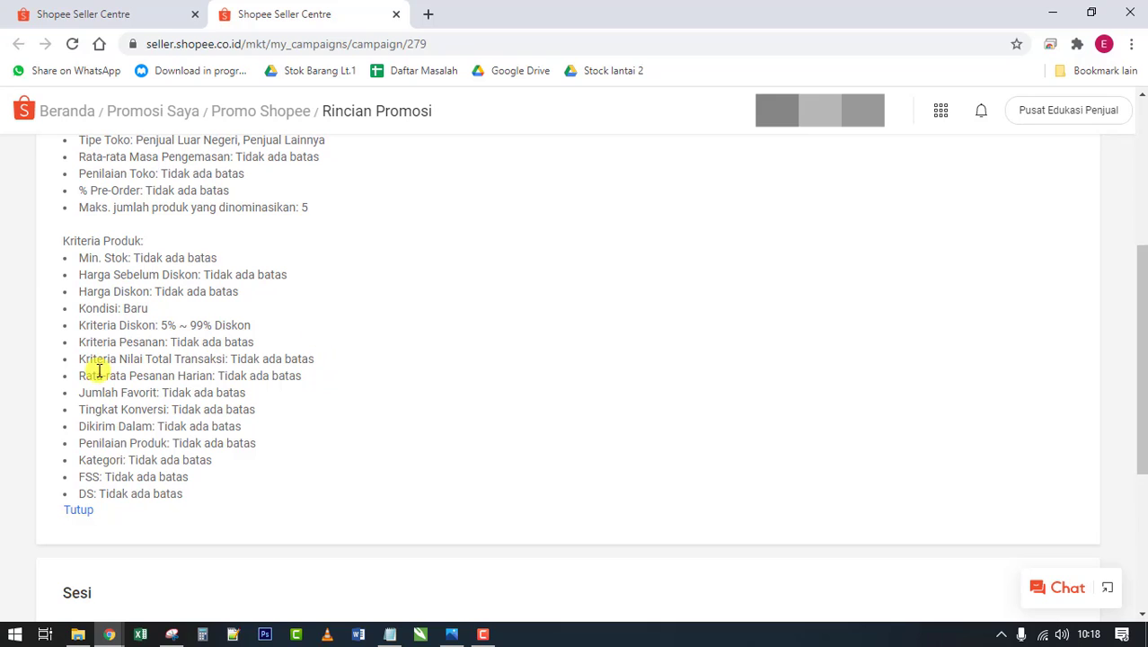
Step: Open product nomination for the 12.12 Birthday Sale session and review its criteria and nominated-products section
{"action": "scroll", "coordinate": [108, 500], "scroll_direction": "down", "scroll_amount": 4}
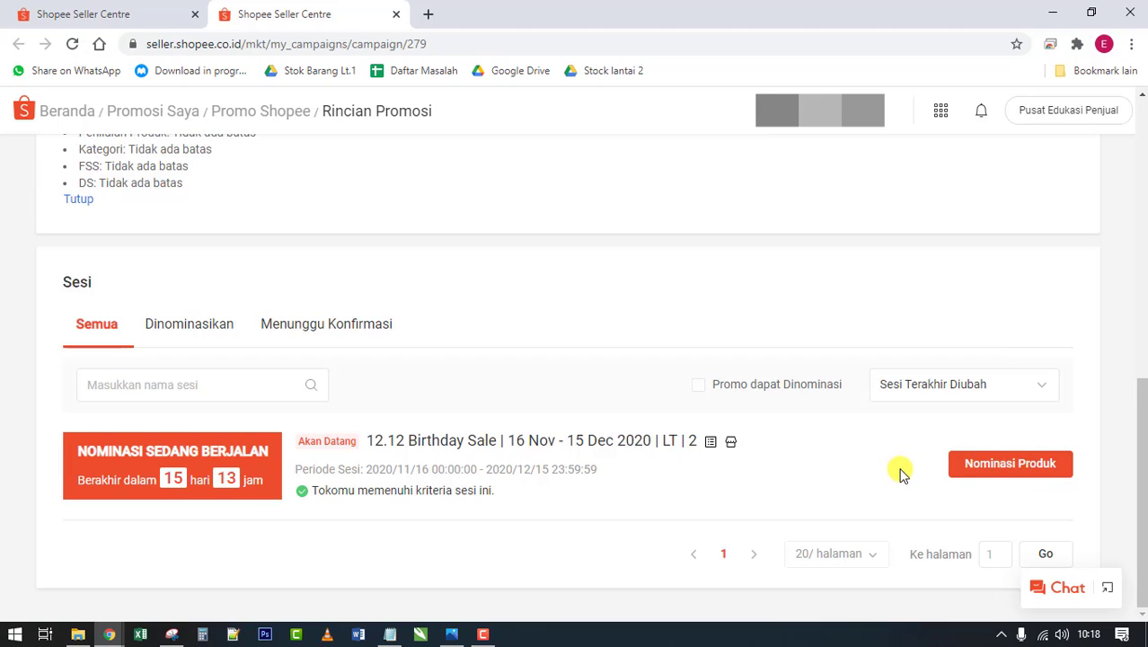
{"action": "left_click", "coordinate": [1013, 468]}
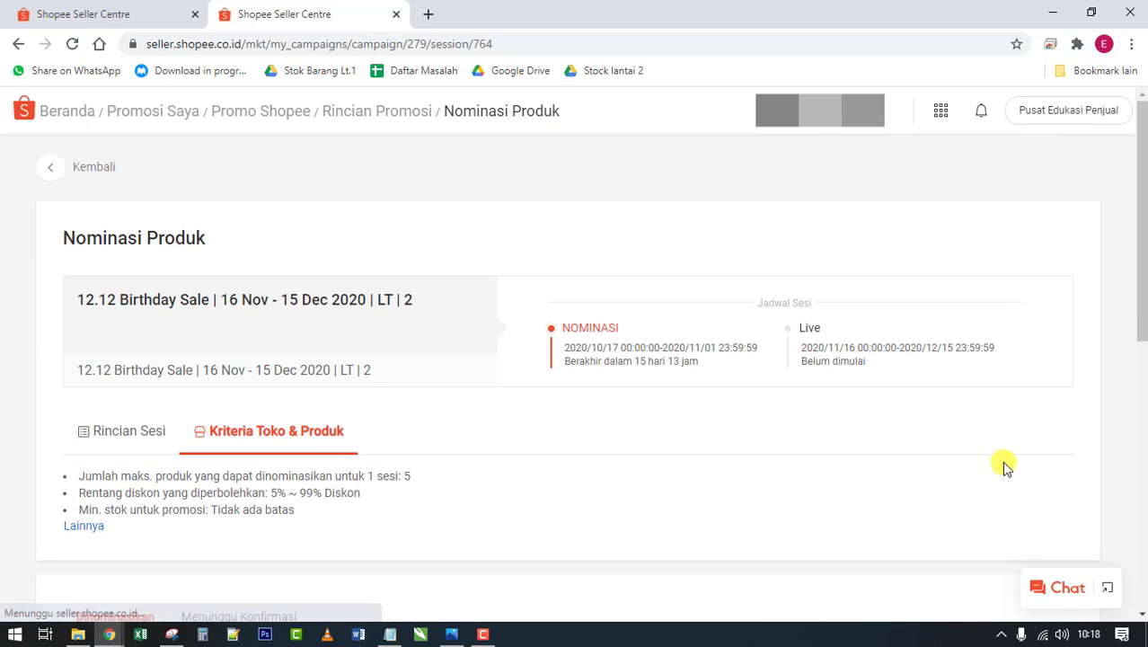
{"action": "scroll", "coordinate": [539, 406], "scroll_direction": "down", "scroll_amount": 2}
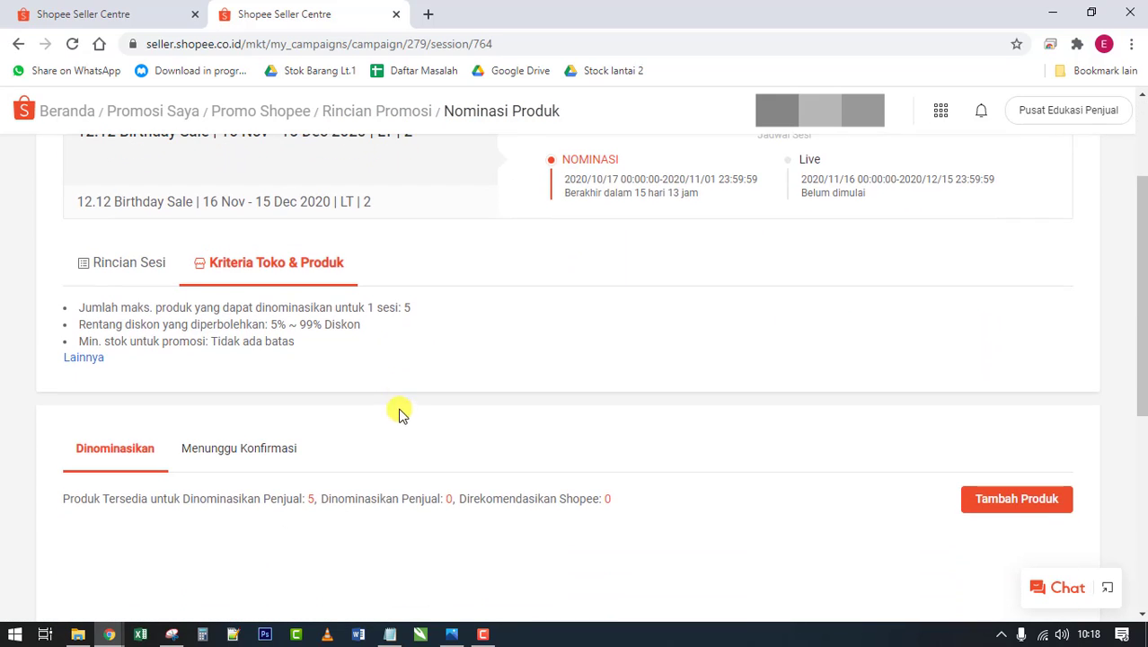
{"action": "scroll", "coordinate": [364, 355], "scroll_direction": "up", "scroll_amount": 1}
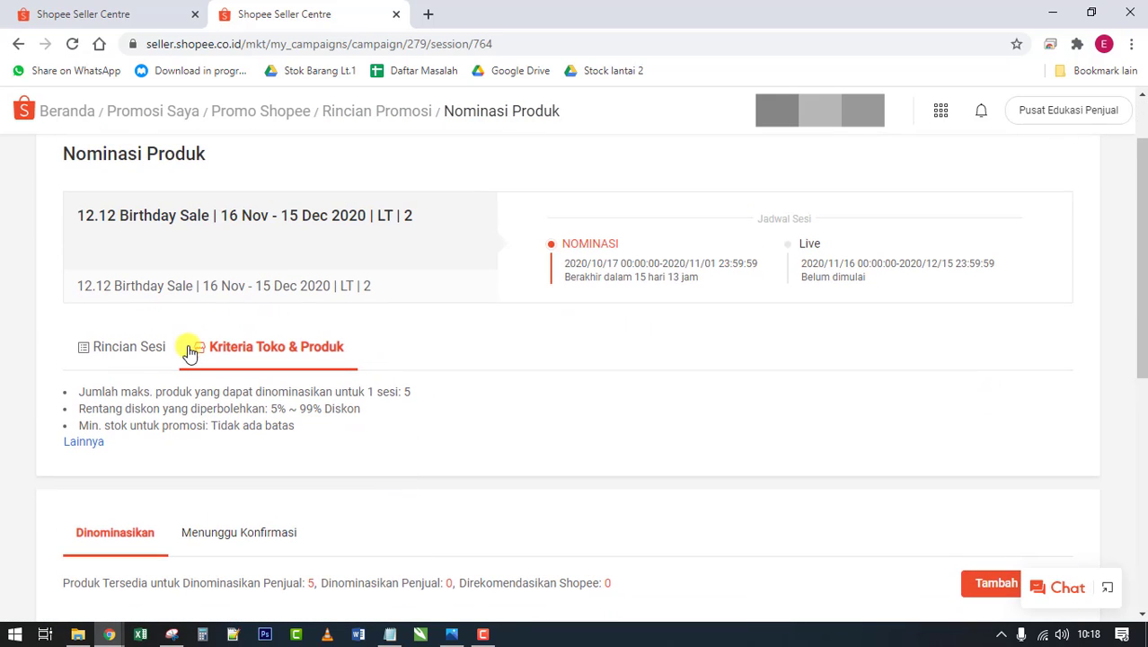
{"action": "scroll", "coordinate": [179, 394], "scroll_direction": "down", "scroll_amount": 2}
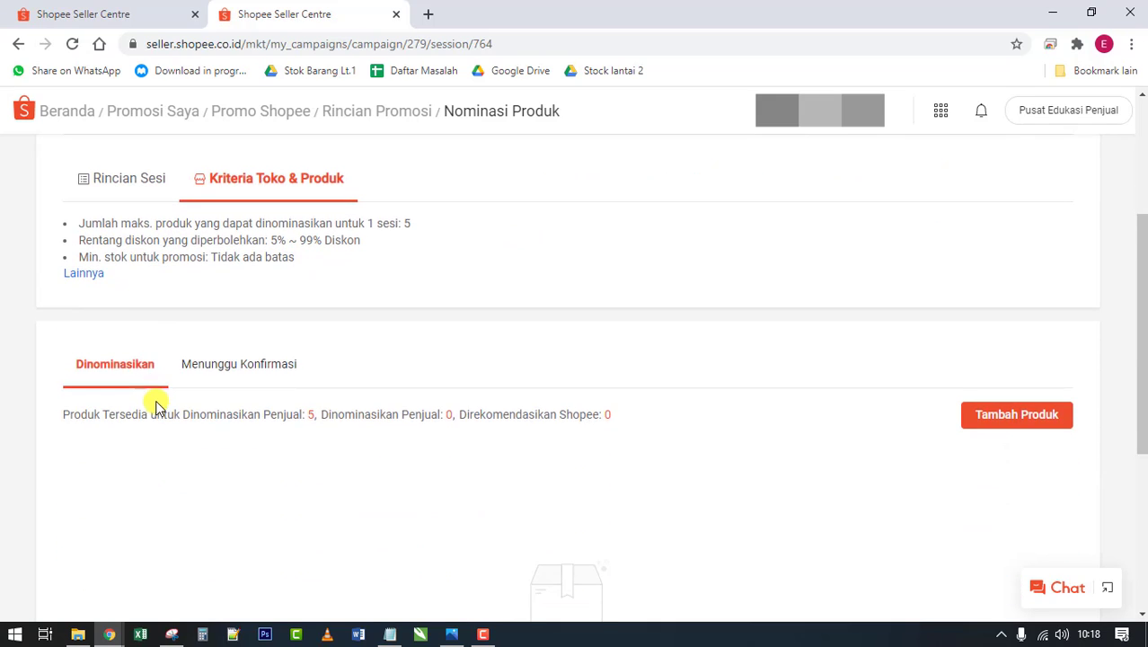
{"action": "scroll", "coordinate": [124, 300], "scroll_direction": "down", "scroll_amount": 1}
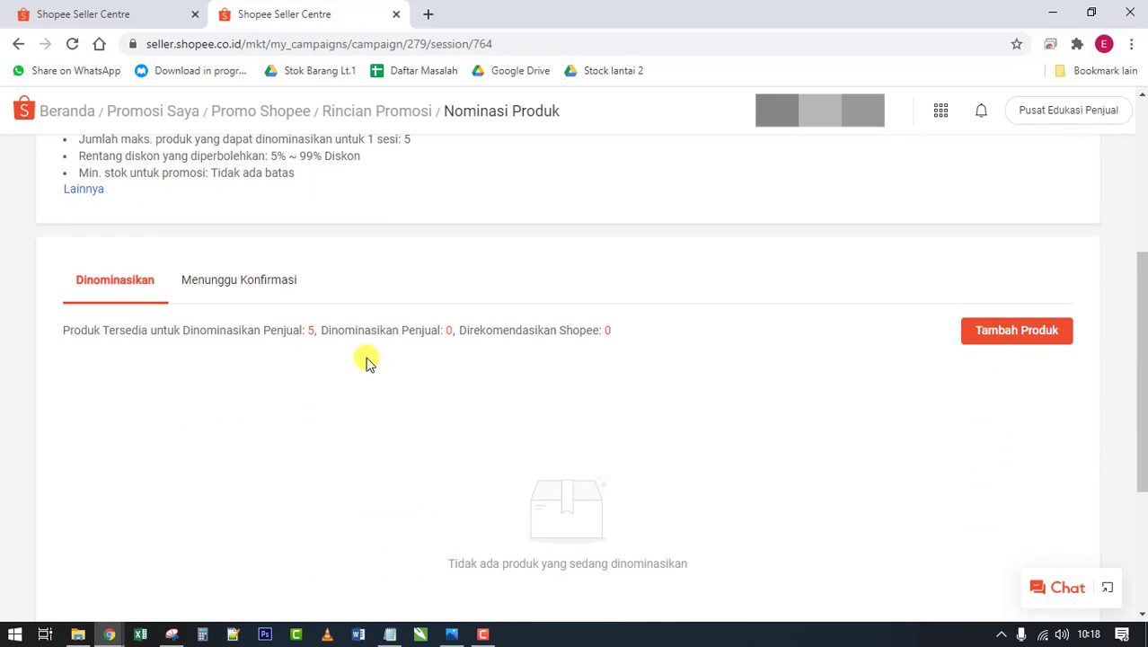
Step: Start adding products to the nomination and select the red 49 x 49 x 79 cm Kursi Lipat Outdoor folding chair
{"action": "left_click", "coordinate": [1014, 336]}
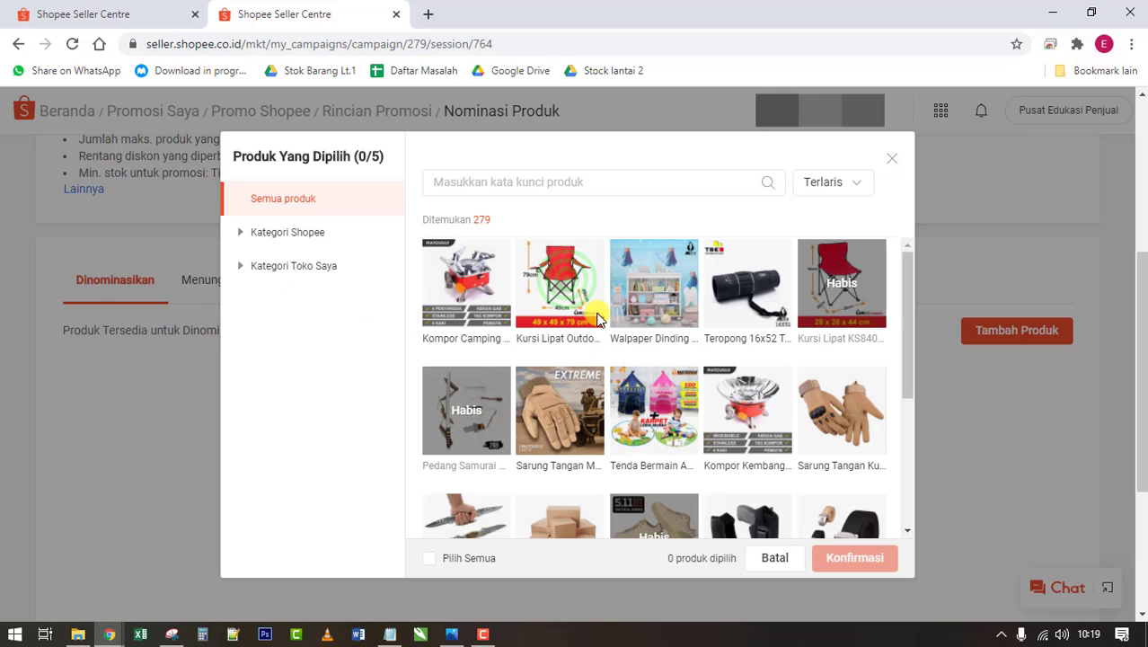
{"action": "left_click", "coordinate": [561, 276]}
Step: Select the leaf-patterned Walpaper Dinding product on page 2 of the product list
{"action": "scroll", "coordinate": [853, 367], "scroll_direction": "down", "scroll_amount": 2}
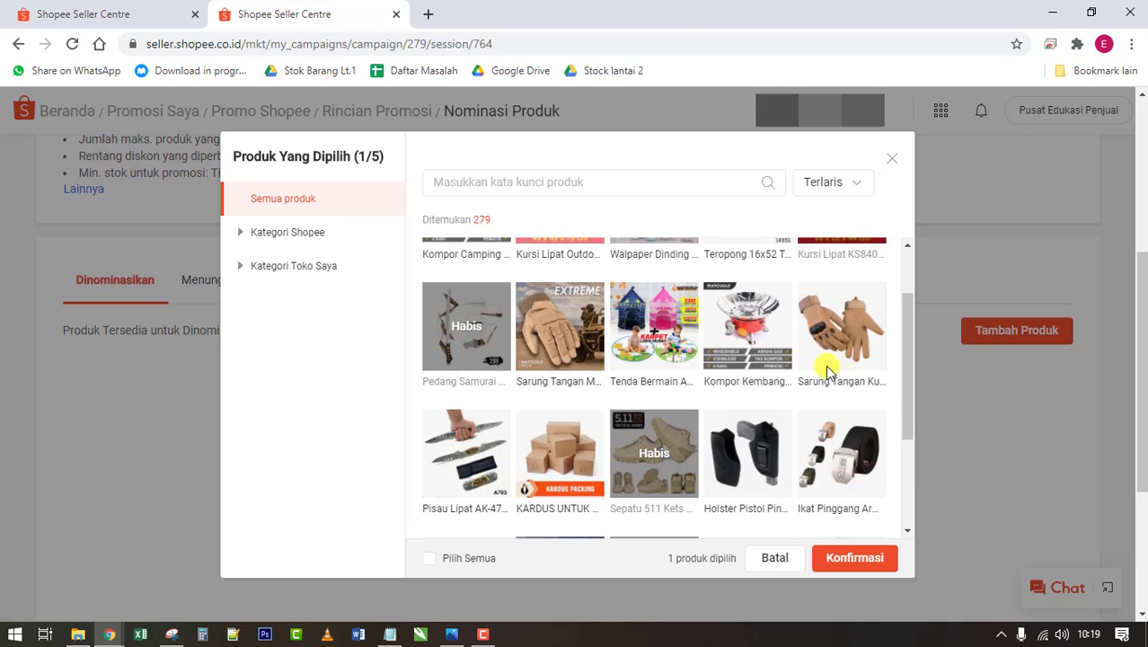
{"action": "scroll", "coordinate": [765, 379], "scroll_direction": "down", "scroll_amount": 2}
{"action": "scroll", "coordinate": [763, 381], "scroll_direction": "down", "scroll_amount": 1}
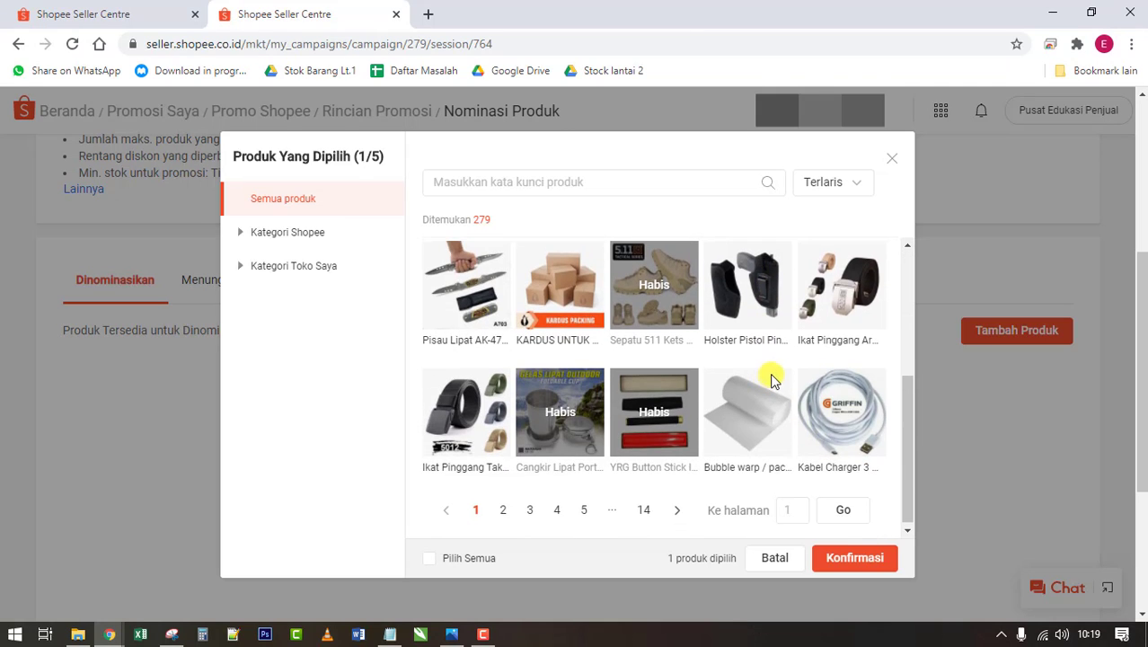
{"action": "scroll", "coordinate": [762, 359], "scroll_direction": "down", "scroll_amount": 1}
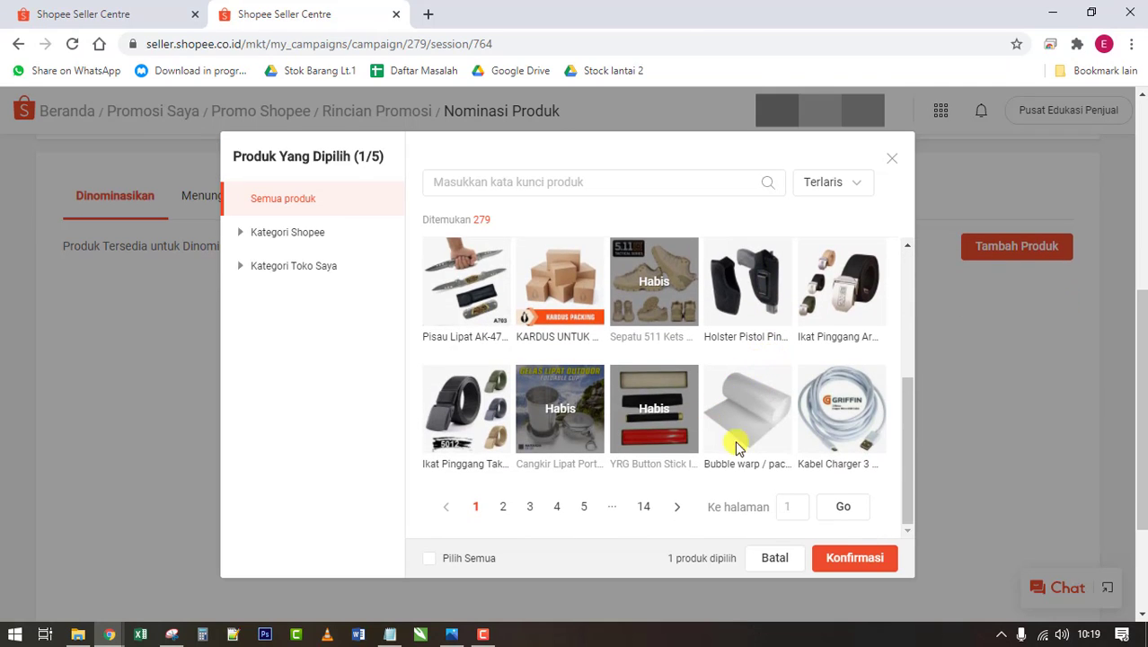
{"action": "left_click", "coordinate": [503, 505]}
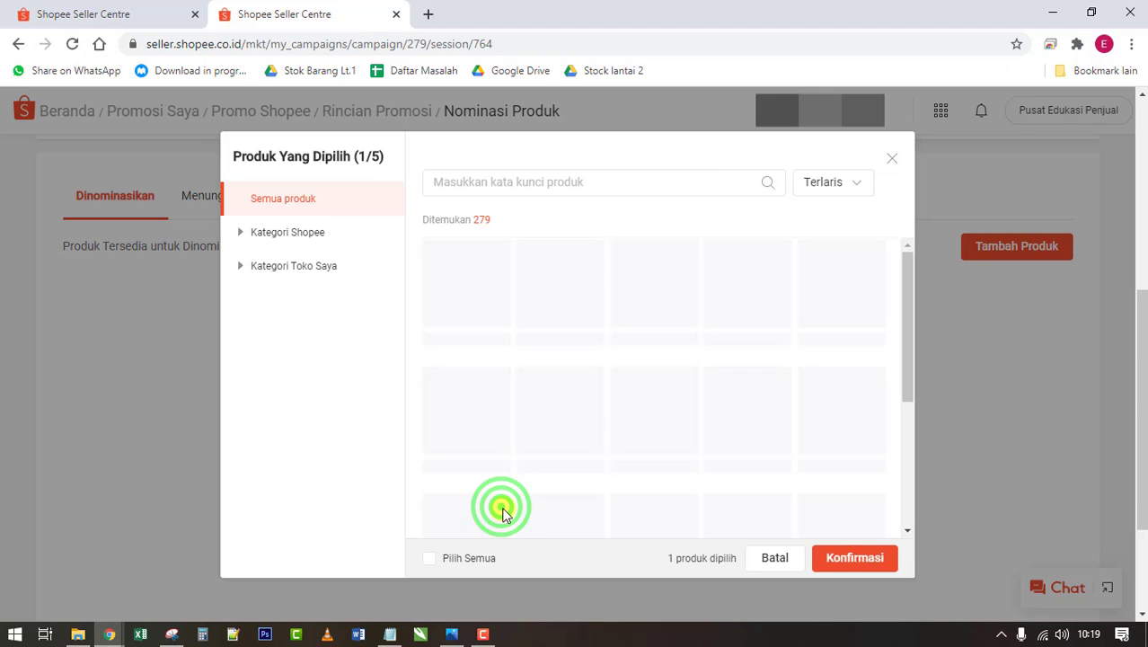
{"action": "scroll", "coordinate": [495, 450], "scroll_direction": "down", "scroll_amount": 3}
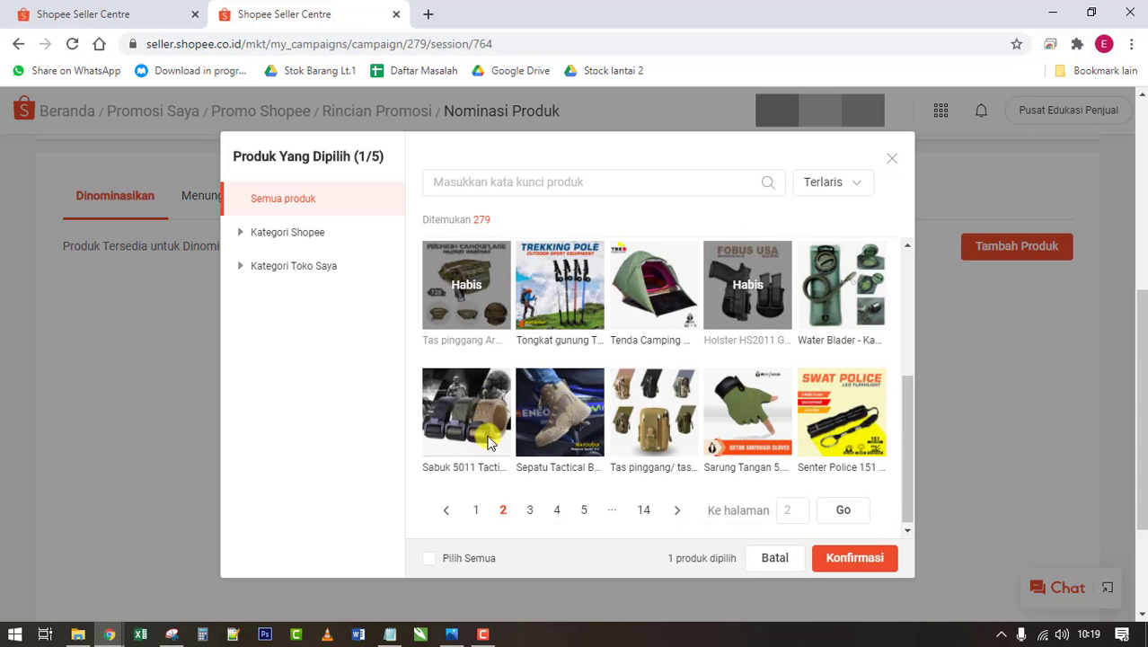
{"action": "scroll", "coordinate": [492, 451], "scroll_direction": "up", "scroll_amount": 1}
{"action": "scroll", "coordinate": [490, 451], "scroll_direction": "down", "scroll_amount": 1}
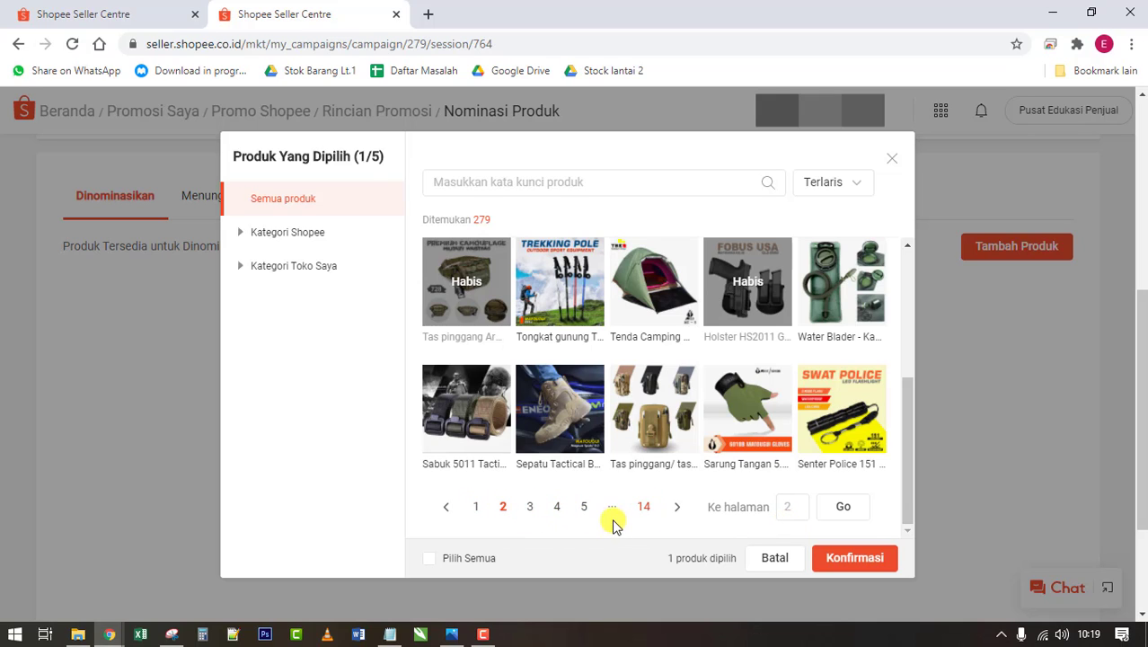
{"action": "scroll", "coordinate": [615, 516], "scroll_direction": "up", "scroll_amount": 2}
{"action": "scroll", "coordinate": [600, 422], "scroll_direction": "up", "scroll_amount": 1}
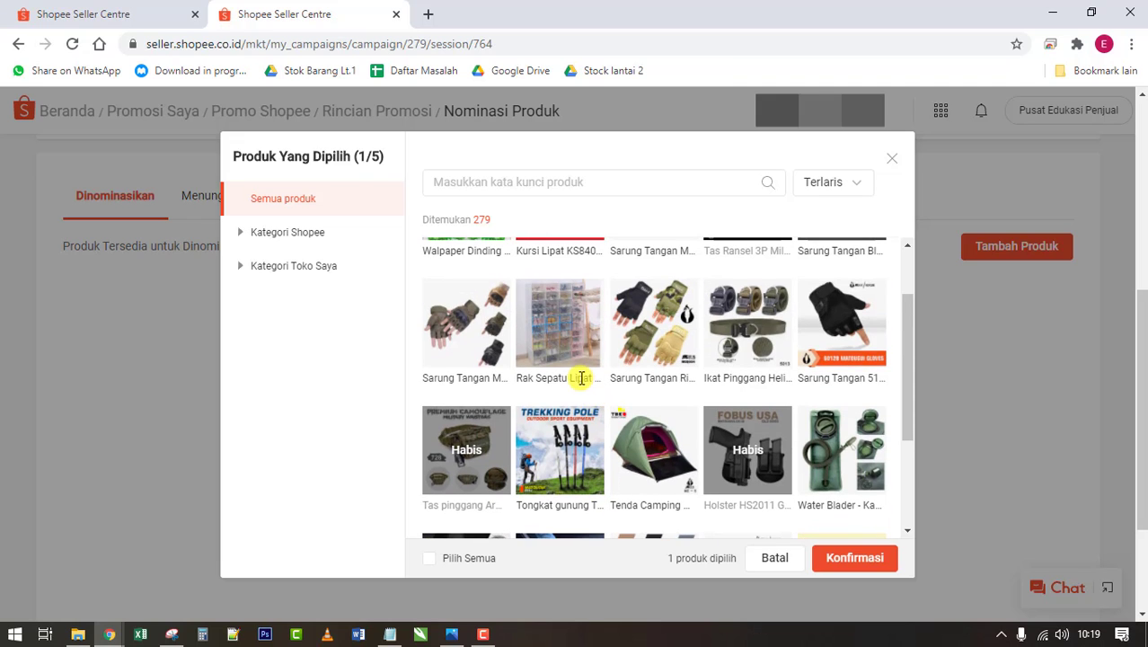
{"action": "scroll", "coordinate": [552, 439], "scroll_direction": "down", "scroll_amount": 1}
{"action": "scroll", "coordinate": [553, 431], "scroll_direction": "up", "scroll_amount": 2}
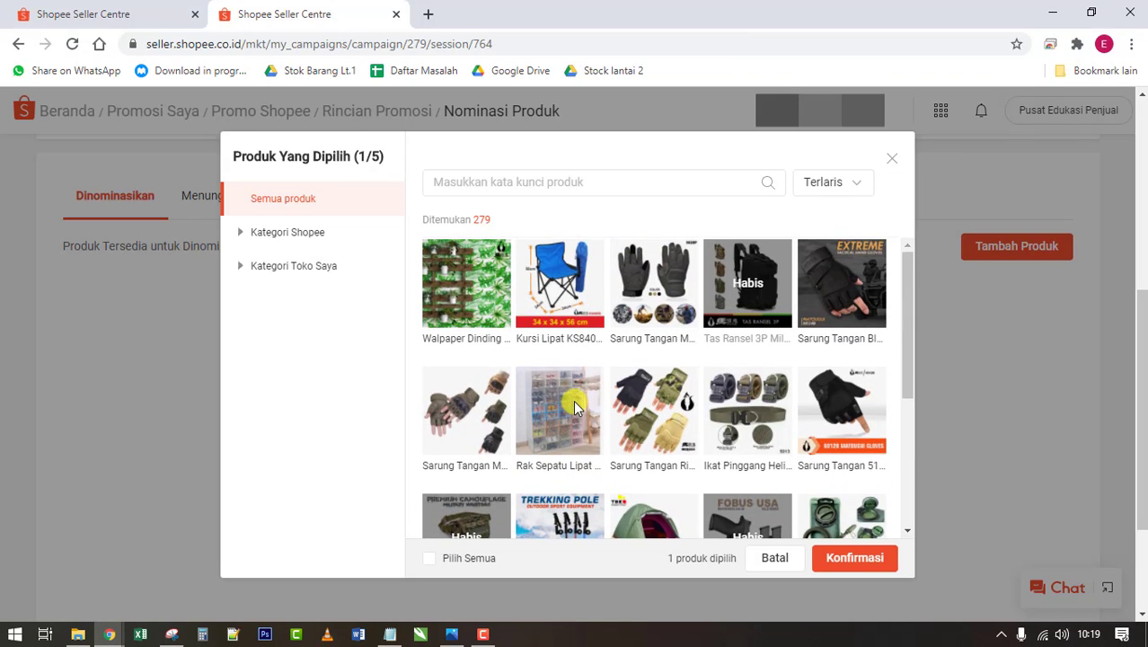
{"action": "left_click", "coordinate": [488, 290]}
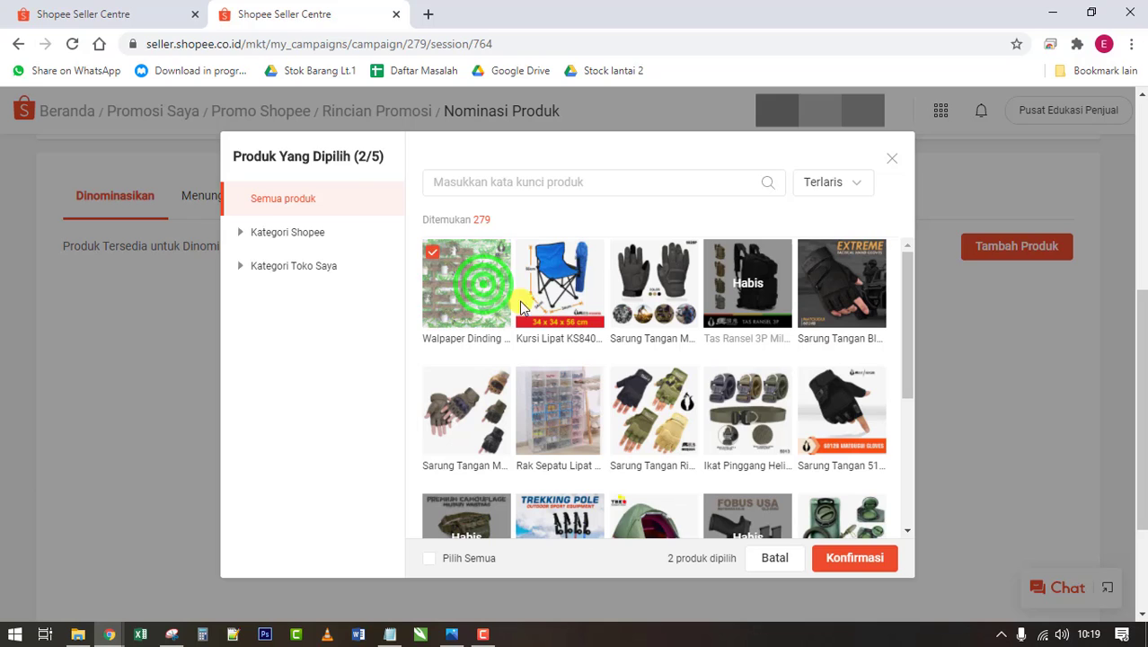
Step: Select the black Sepatu Boots Import and the Senter Flash 9526 flashlight on page 3 of the product list
{"action": "scroll", "coordinate": [592, 322], "scroll_direction": "down", "scroll_amount": 3}
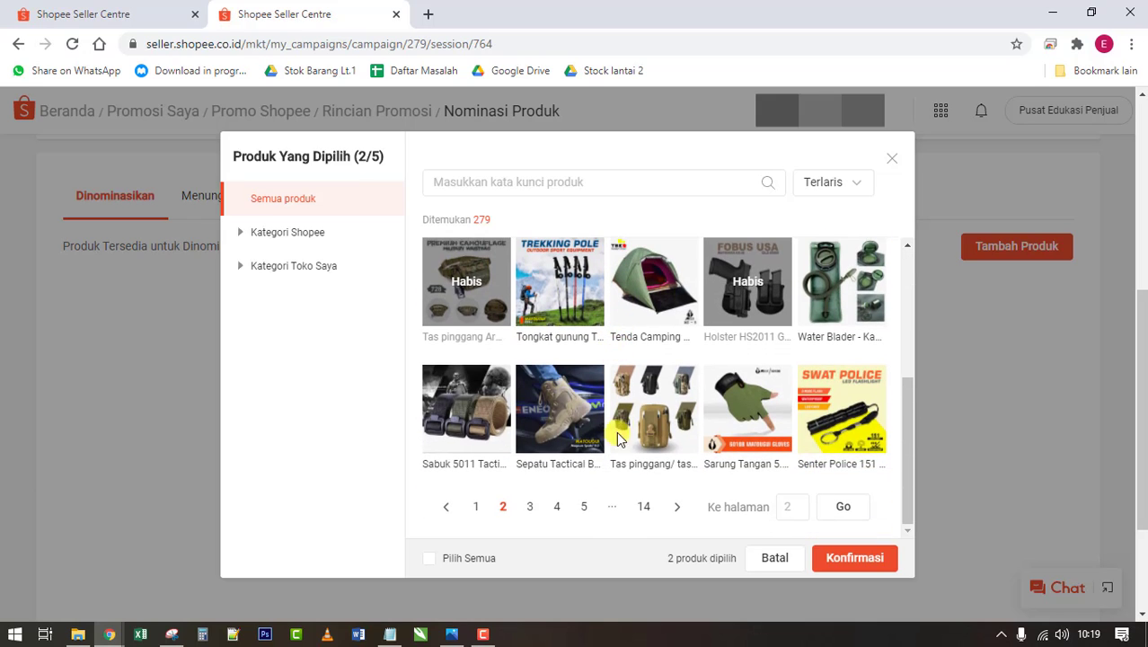
{"action": "left_click", "coordinate": [529, 506]}
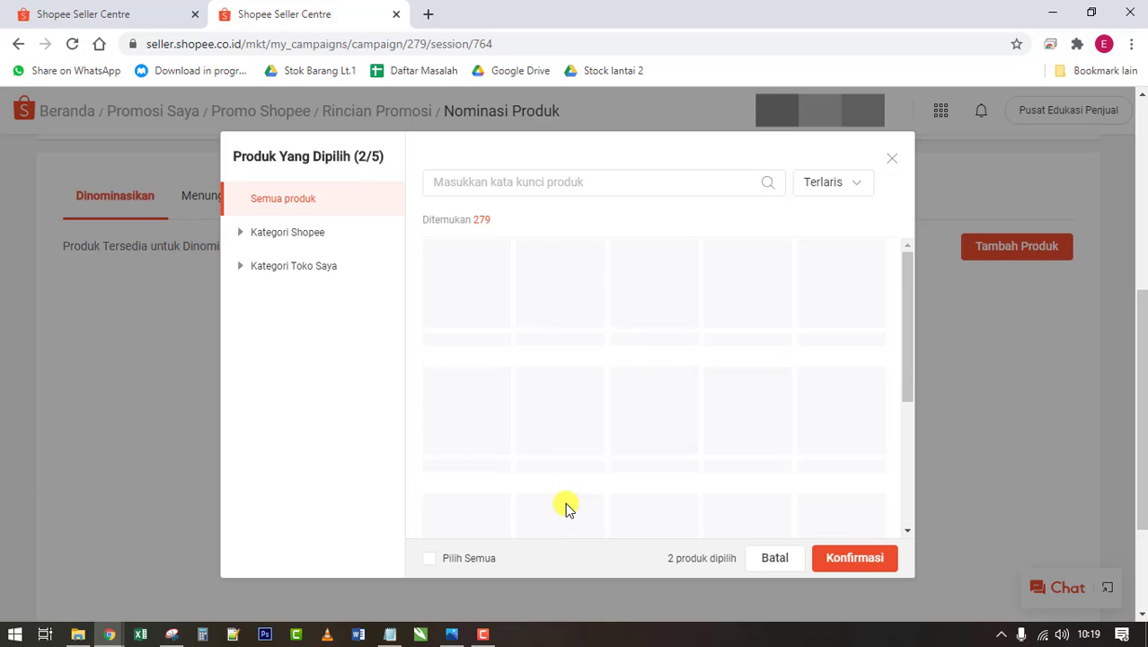
{"action": "scroll", "coordinate": [553, 376], "scroll_direction": "down", "scroll_amount": 1}
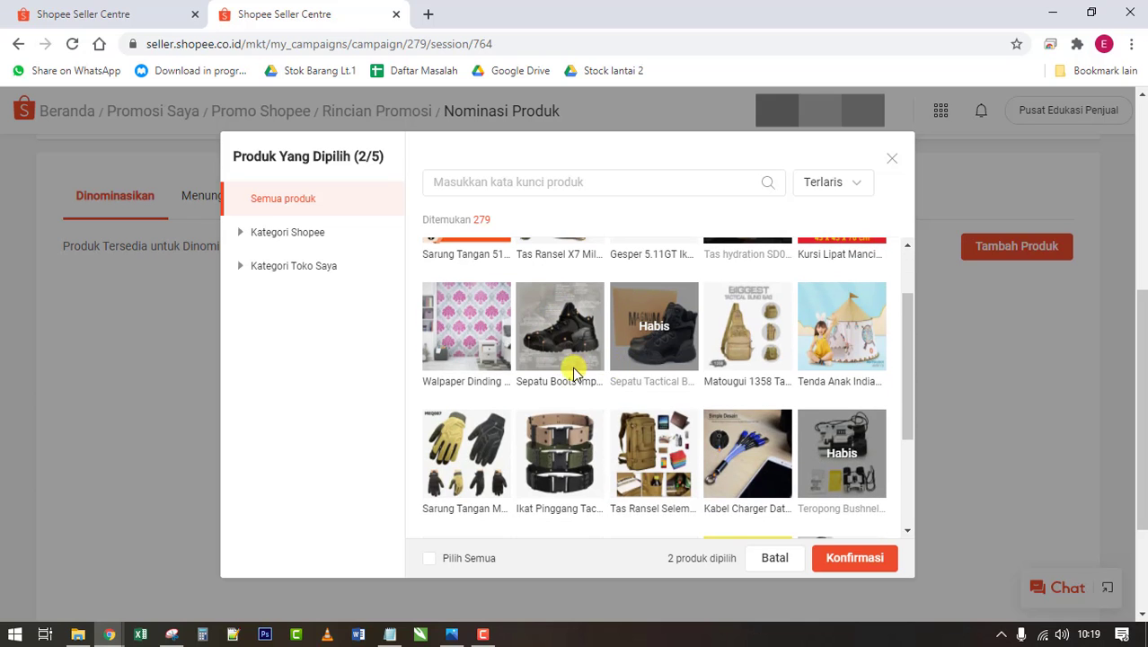
{"action": "scroll", "coordinate": [521, 372], "scroll_direction": "up", "scroll_amount": 1}
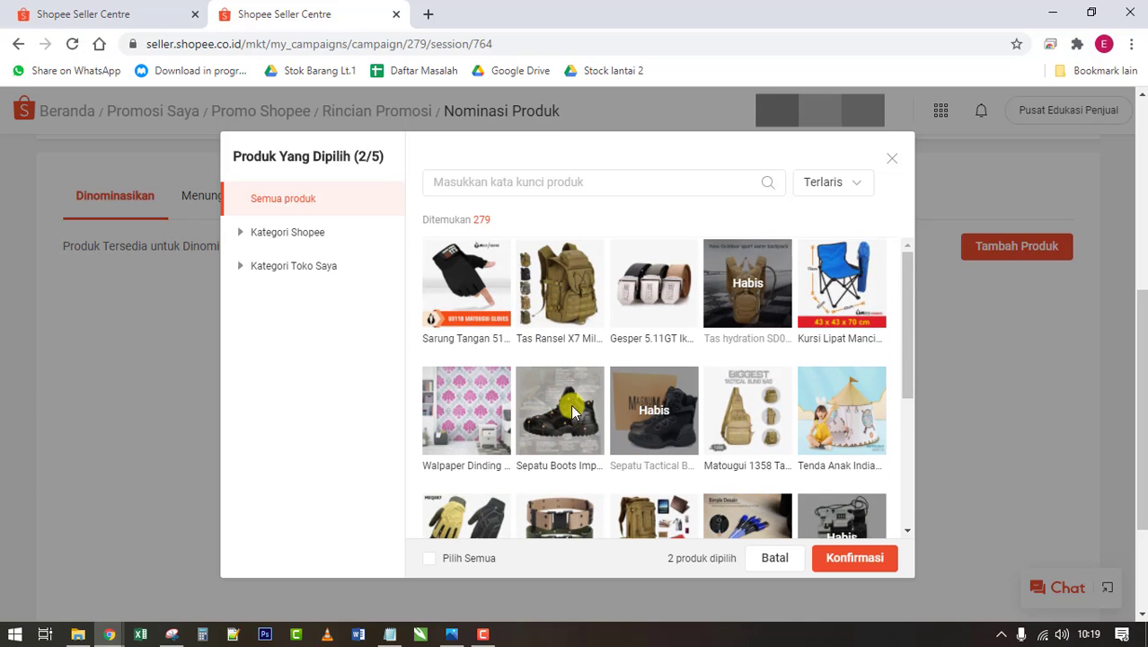
{"action": "scroll", "coordinate": [566, 386], "scroll_direction": "down", "scroll_amount": 1}
{"action": "left_click", "coordinate": [558, 348]}
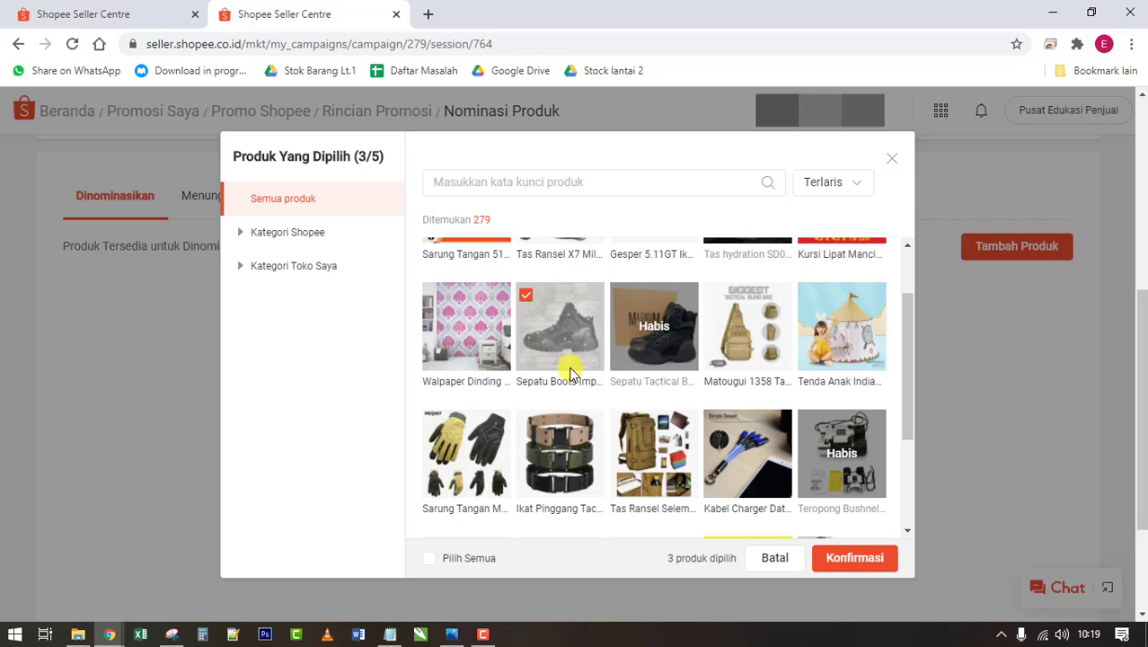
{"action": "scroll", "coordinate": [556, 386], "scroll_direction": "down", "scroll_amount": 2}
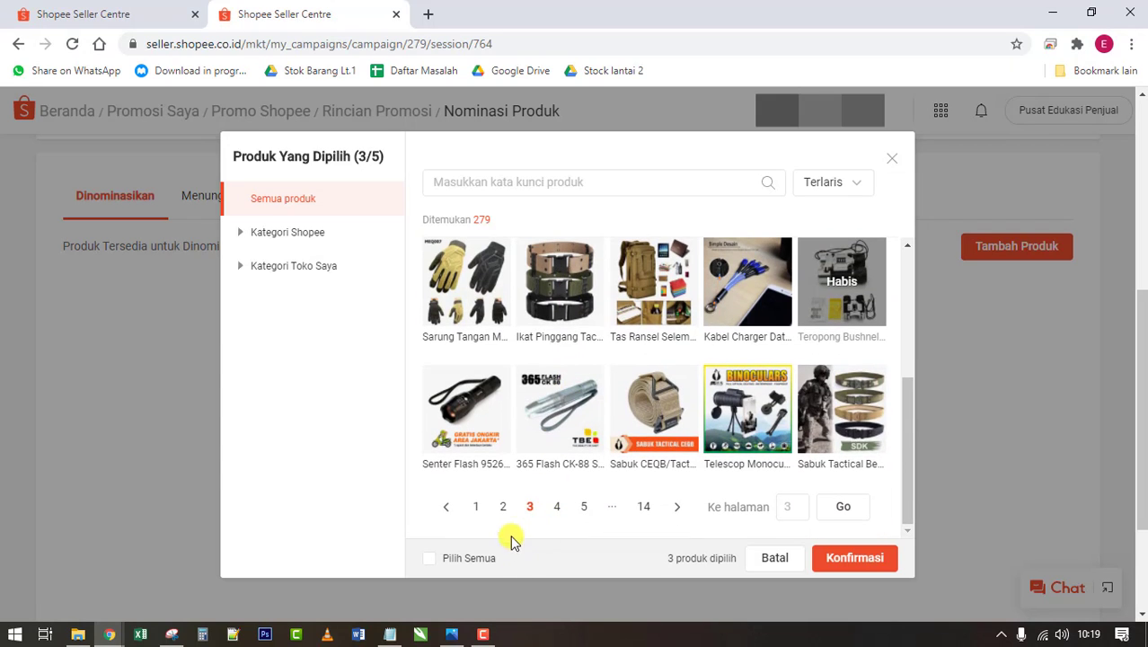
{"action": "left_click", "coordinate": [469, 422]}
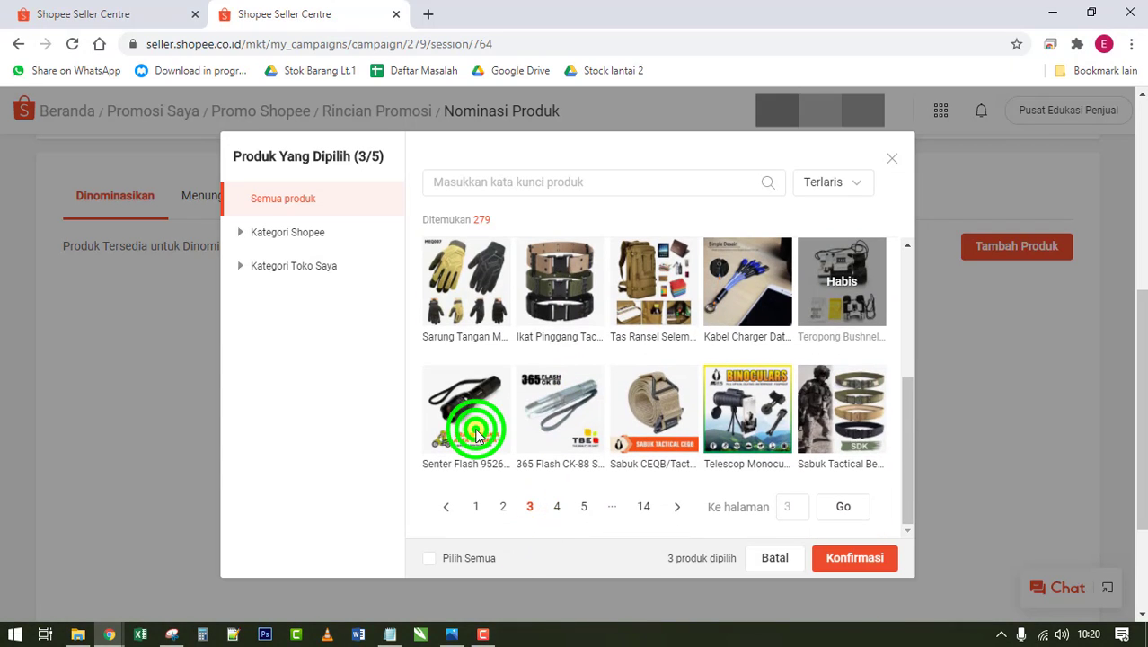
Step: Show page 4 of the product list and look through its items down to the last row
{"action": "left_click", "coordinate": [558, 508]}
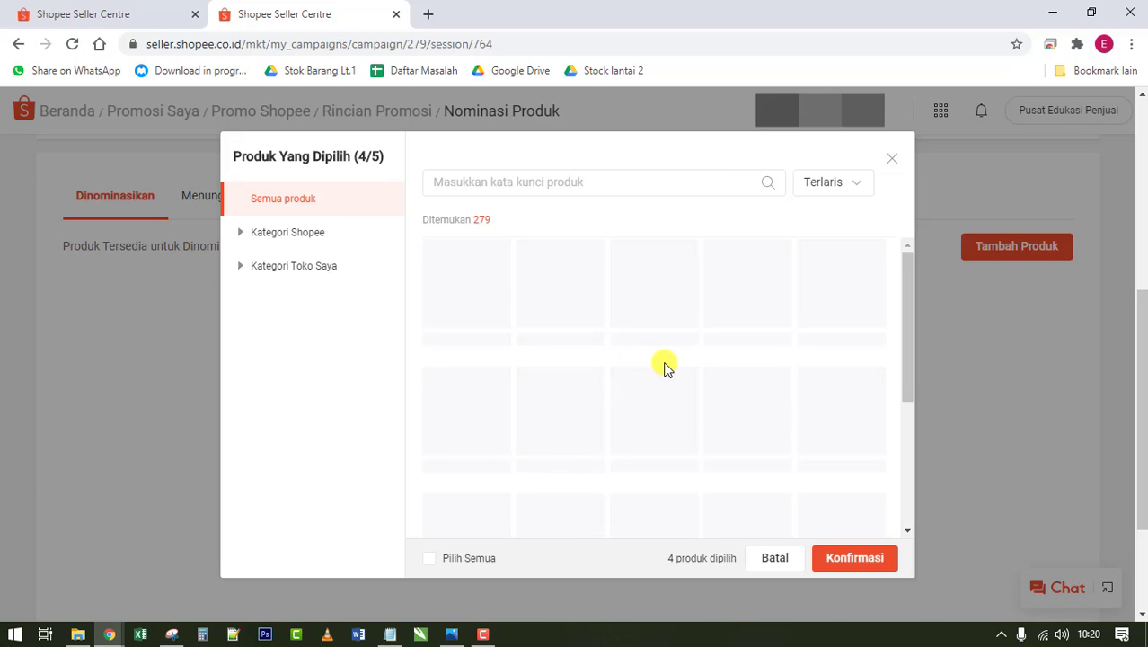
{"action": "scroll", "coordinate": [658, 367], "scroll_direction": "down", "scroll_amount": 1}
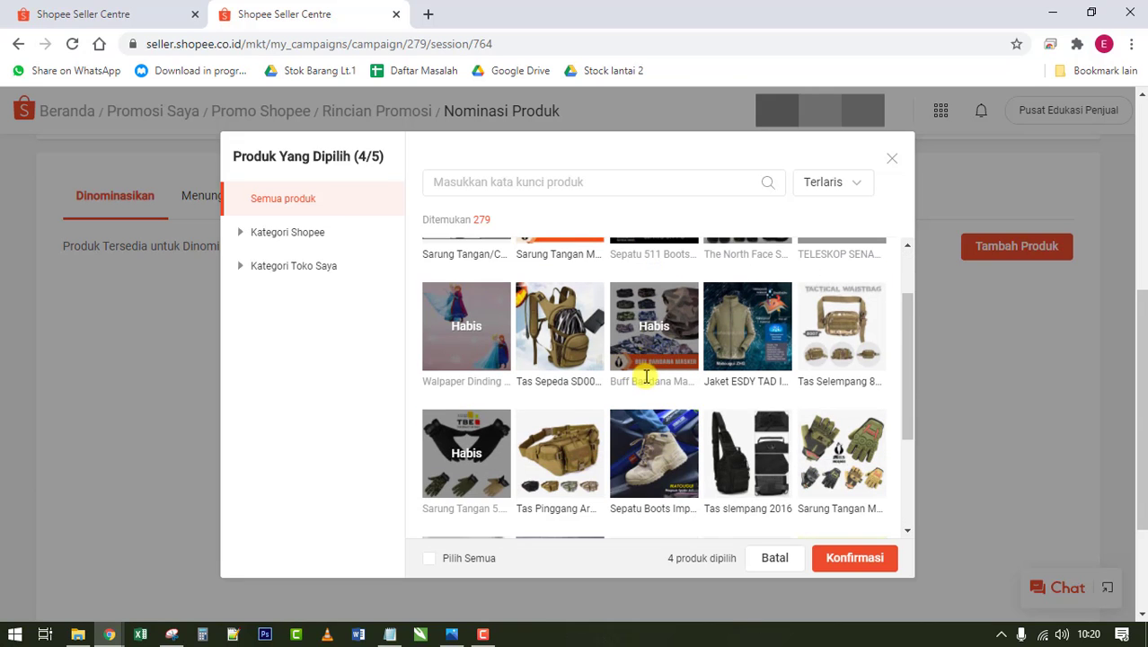
{"action": "scroll", "coordinate": [647, 376], "scroll_direction": "up", "scroll_amount": 1}
{"action": "scroll", "coordinate": [633, 373], "scroll_direction": "down", "scroll_amount": 4}
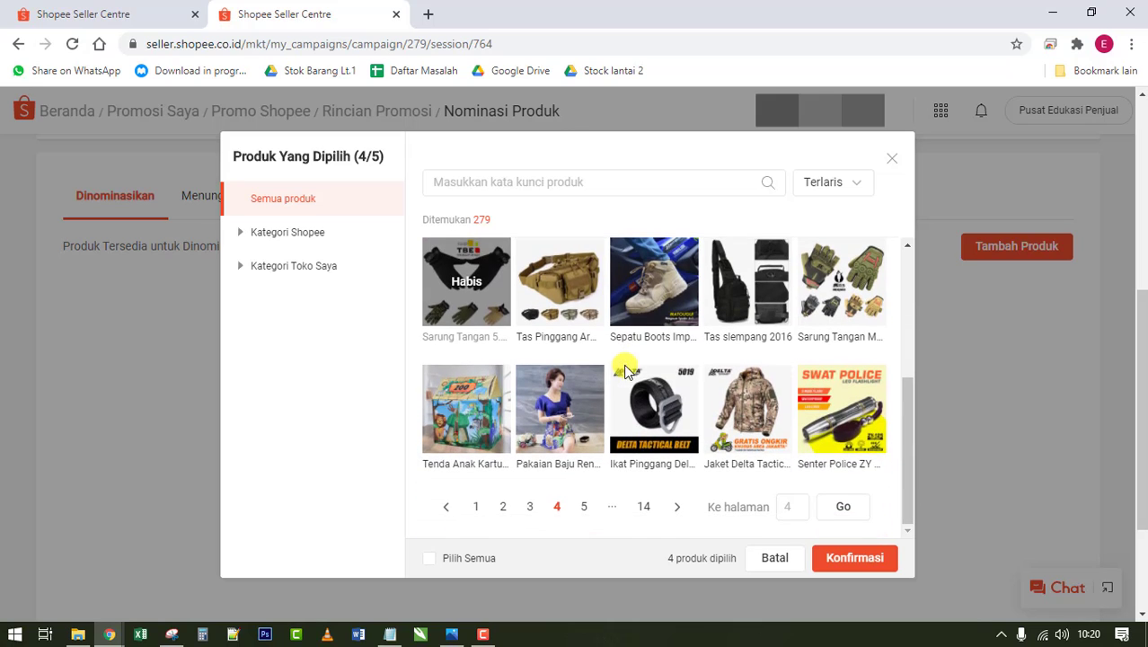
{"action": "scroll", "coordinate": [648, 380], "scroll_direction": "down", "scroll_amount": 1}
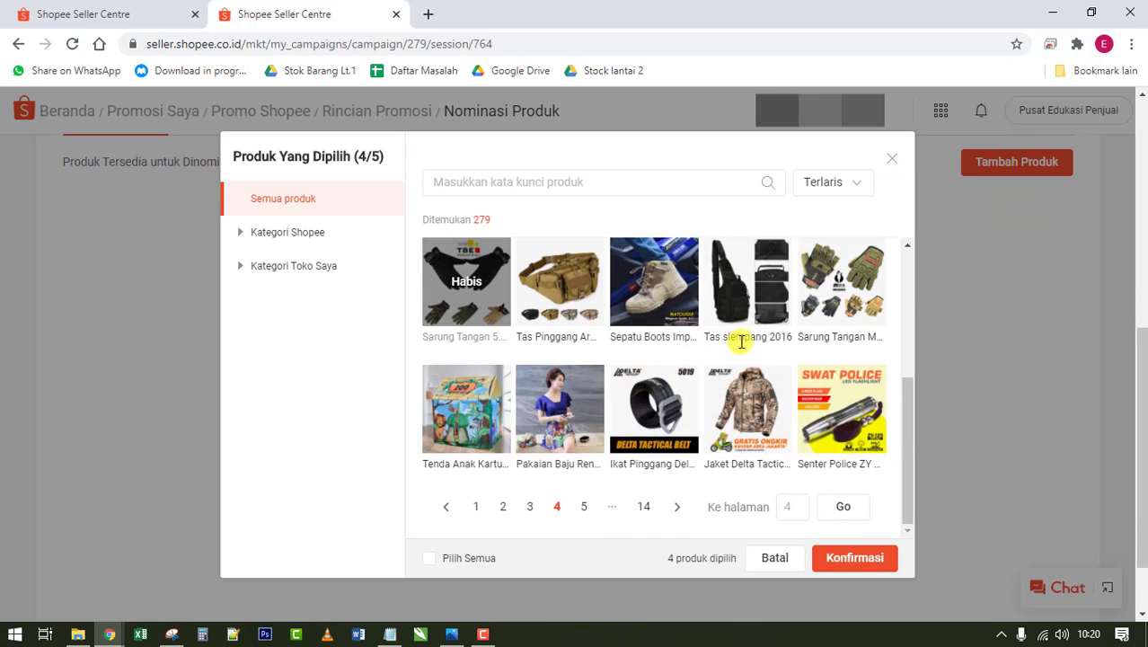
{"action": "left_click", "coordinate": [562, 420]}
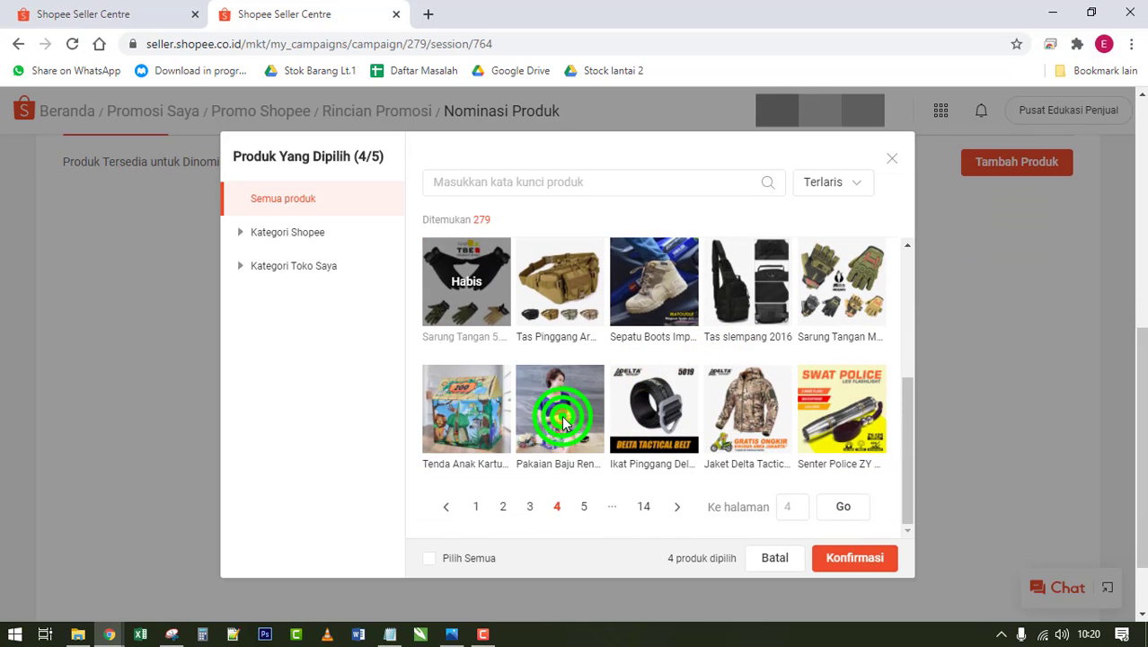
{"action": "left_click", "coordinate": [541, 392]}
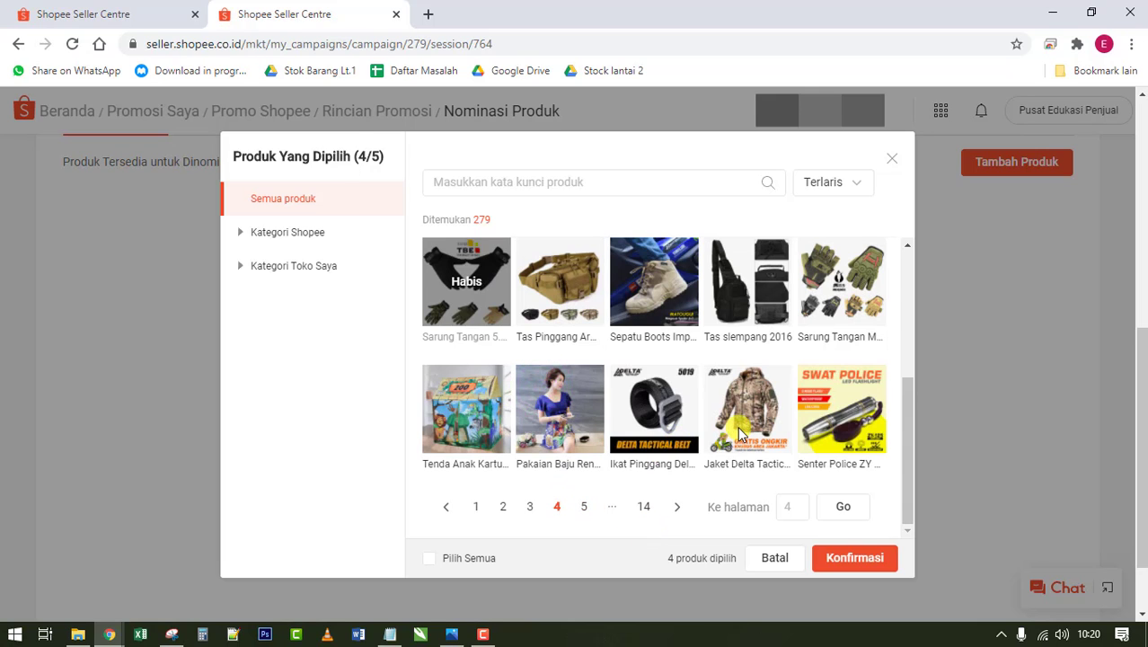
{"action": "scroll", "coordinate": [738, 435], "scroll_direction": "up", "scroll_amount": 1}
{"action": "left_click", "coordinate": [744, 488]}
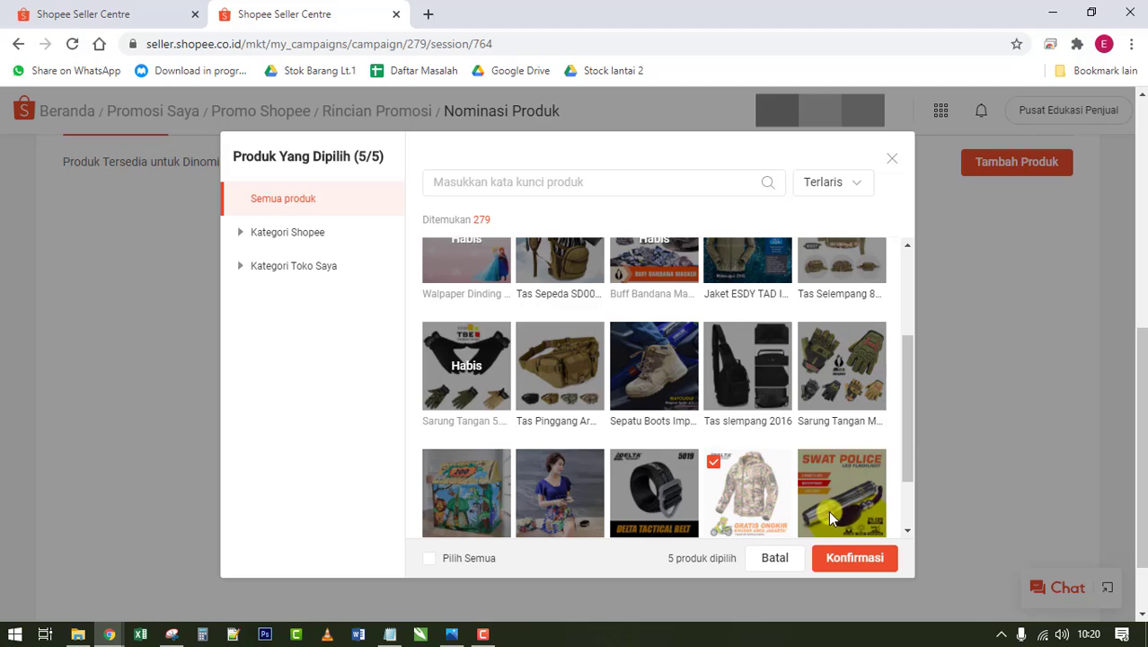
{"action": "scroll", "coordinate": [831, 519], "scroll_direction": "down", "scroll_amount": 1}
{"action": "left_click", "coordinate": [744, 429]}
Step: Select the Senter Police ZY flashlight as the fifth product and confirm the product selection
{"action": "left_click", "coordinate": [842, 424]}
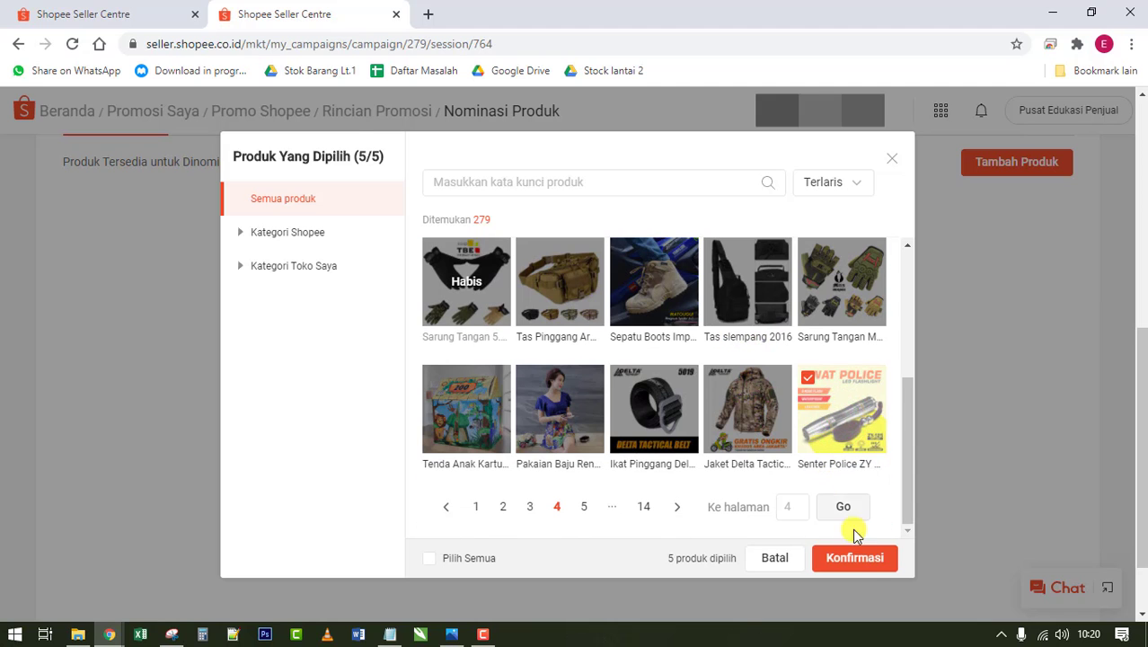
{"action": "left_click", "coordinate": [854, 563]}
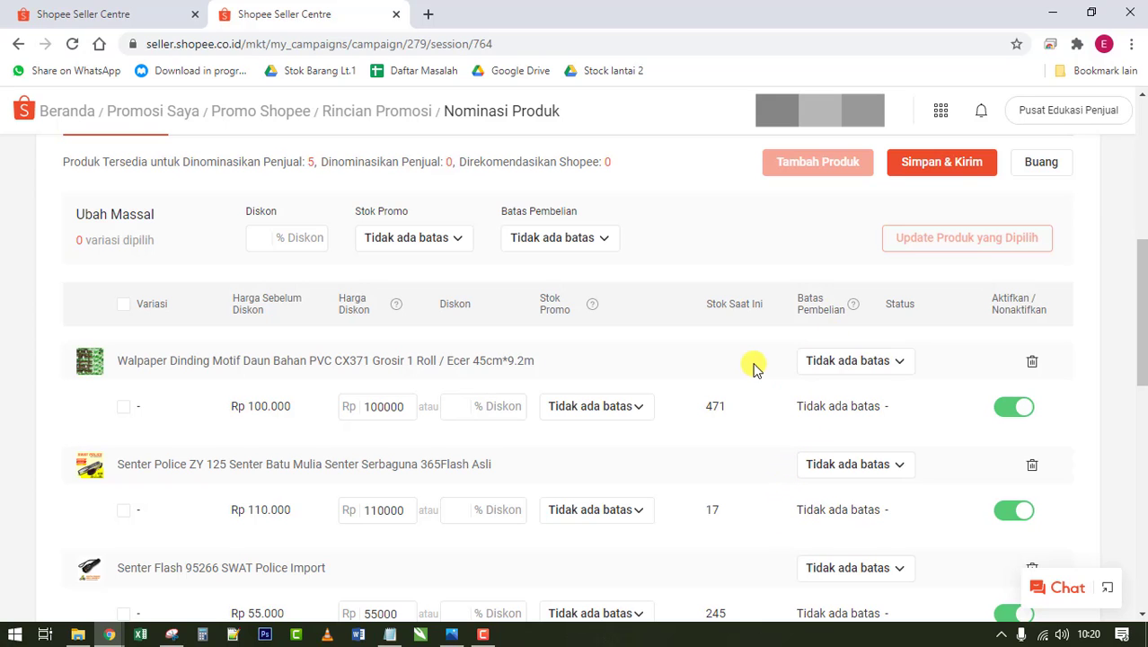
Step: Enter a 5% discount for the bulk change and select all variations of the nominated products
{"action": "scroll", "coordinate": [754, 364], "scroll_direction": "down", "scroll_amount": 1}
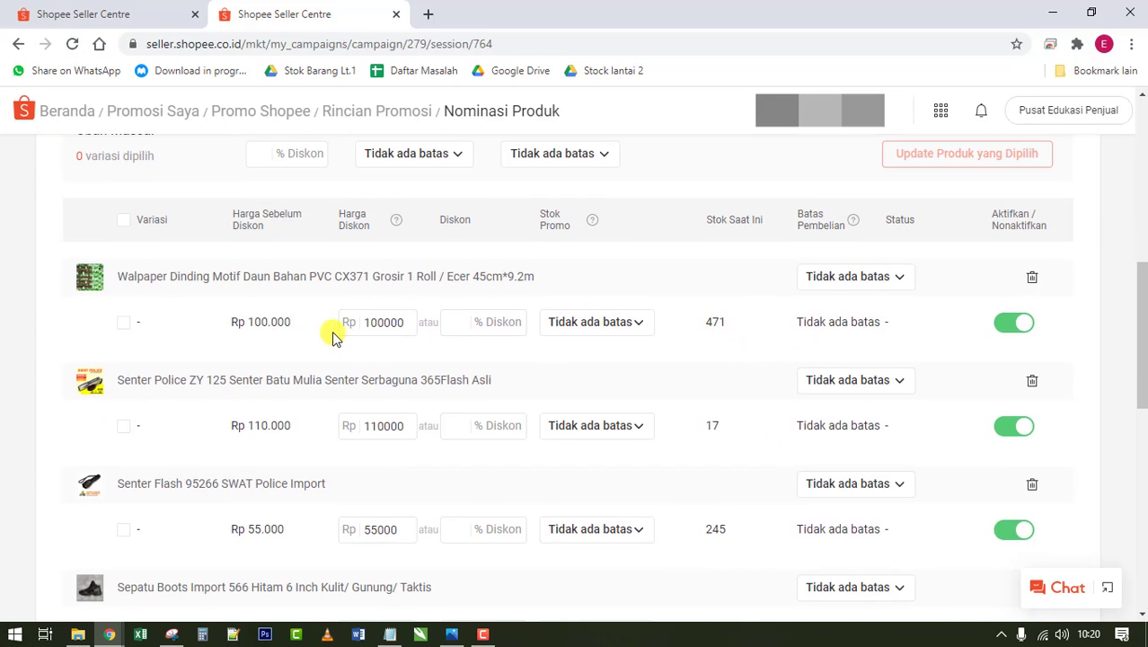
{"action": "scroll", "coordinate": [332, 337], "scroll_direction": "up", "scroll_amount": 2}
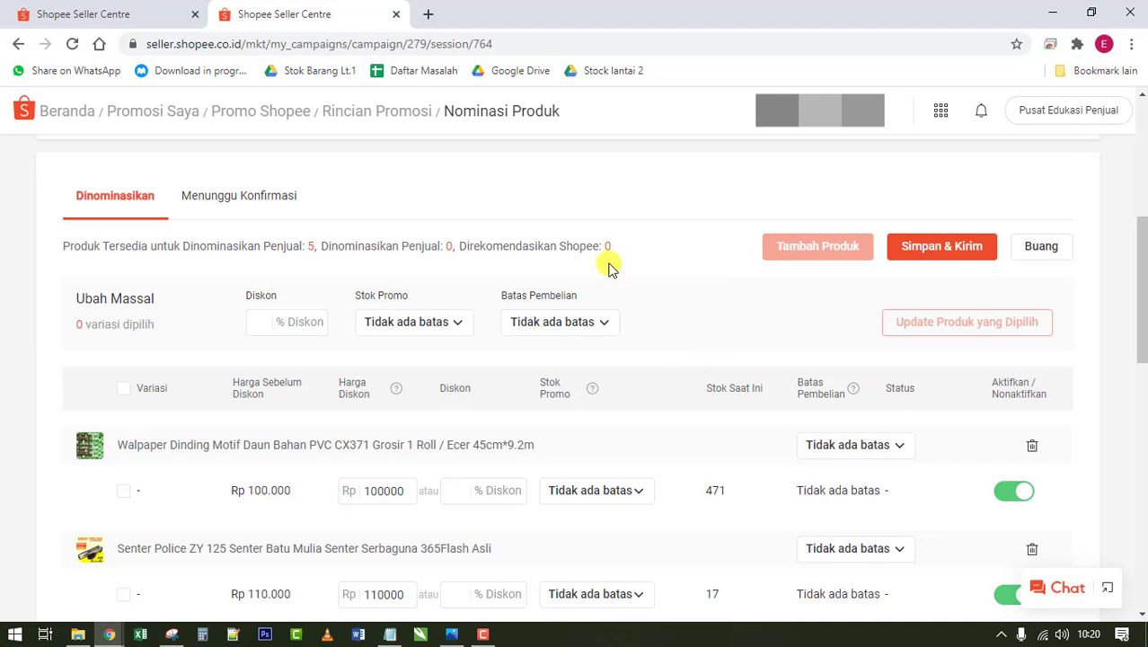
{"action": "scroll", "coordinate": [268, 424], "scroll_direction": "down", "scroll_amount": 1}
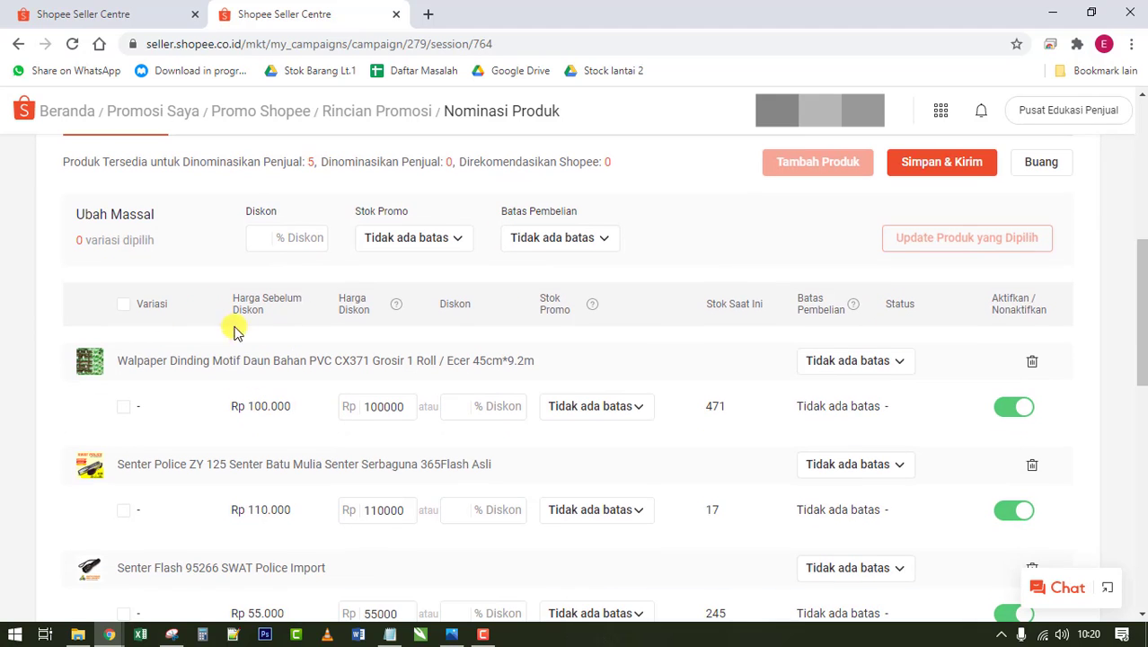
{"action": "scroll", "coordinate": [453, 376], "scroll_direction": "down", "scroll_amount": 1}
{"action": "scroll", "coordinate": [392, 372], "scroll_direction": "up", "scroll_amount": 1}
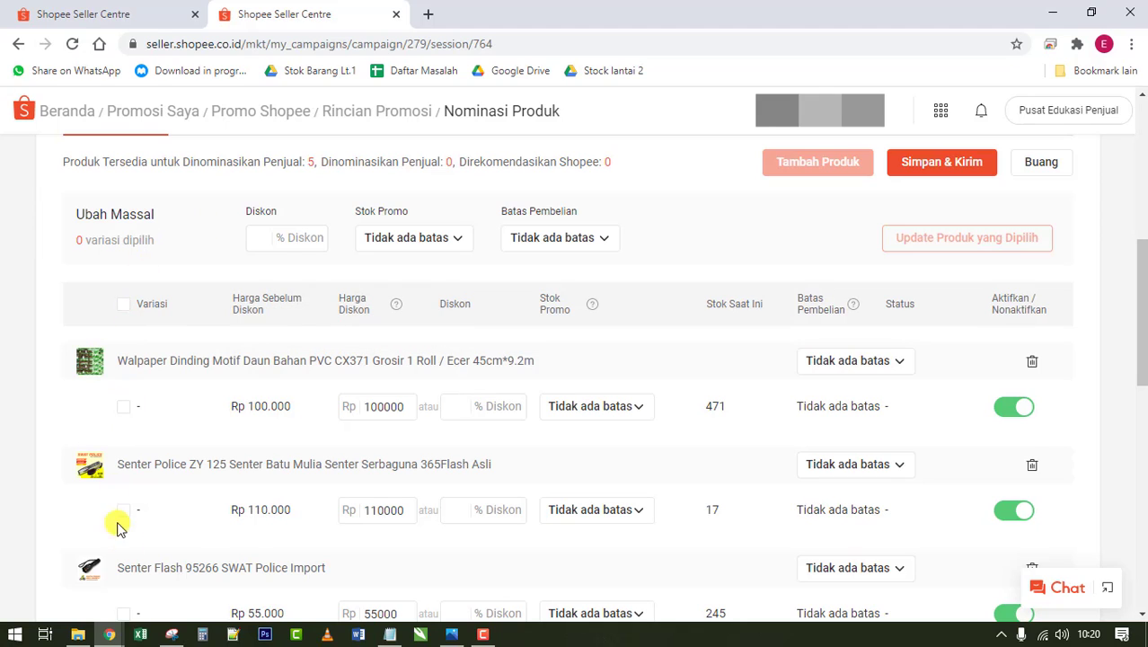
{"action": "left_click", "coordinate": [258, 237]}
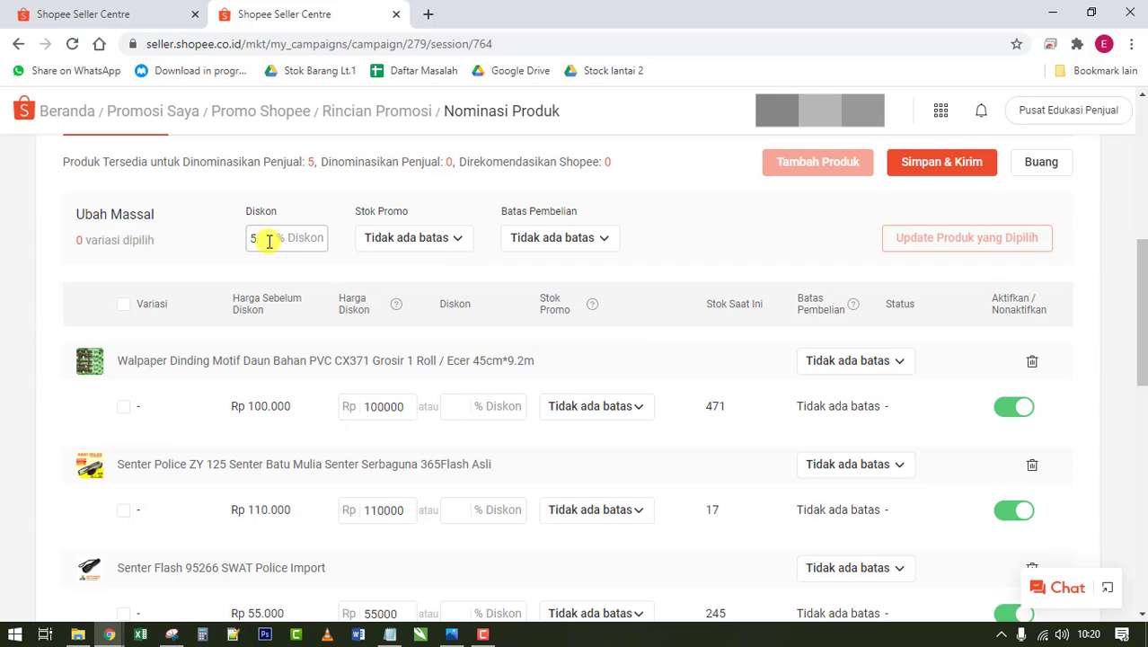
{"action": "left_click", "coordinate": [614, 269]}
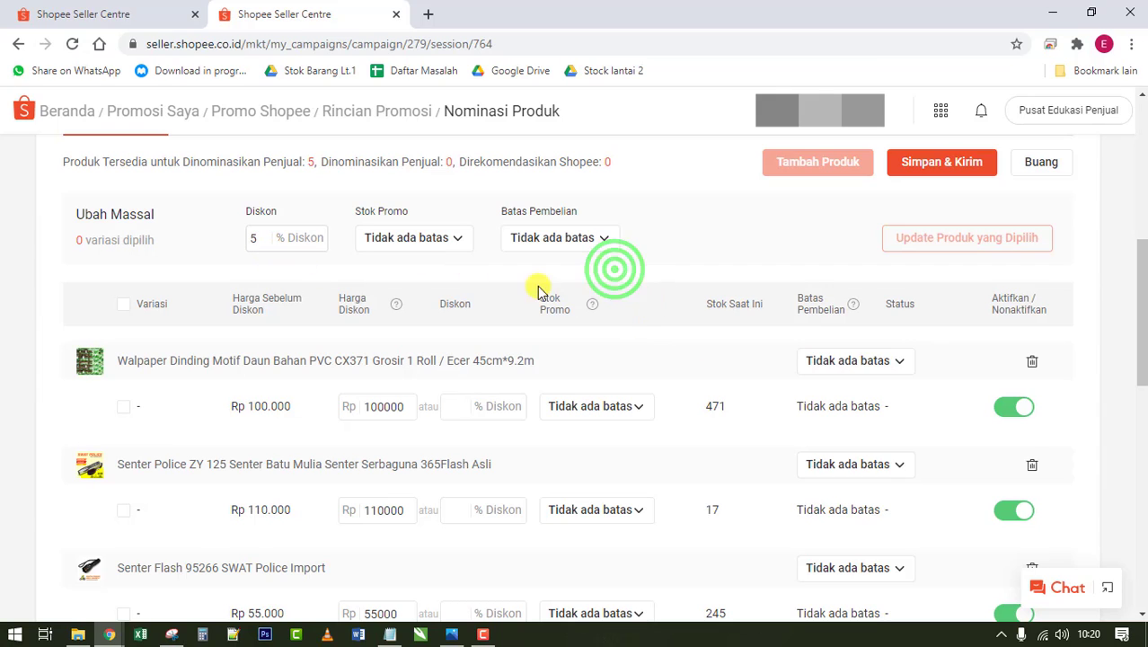
{"action": "left_click", "coordinate": [122, 305]}
{"action": "left_click", "coordinate": [123, 307]}
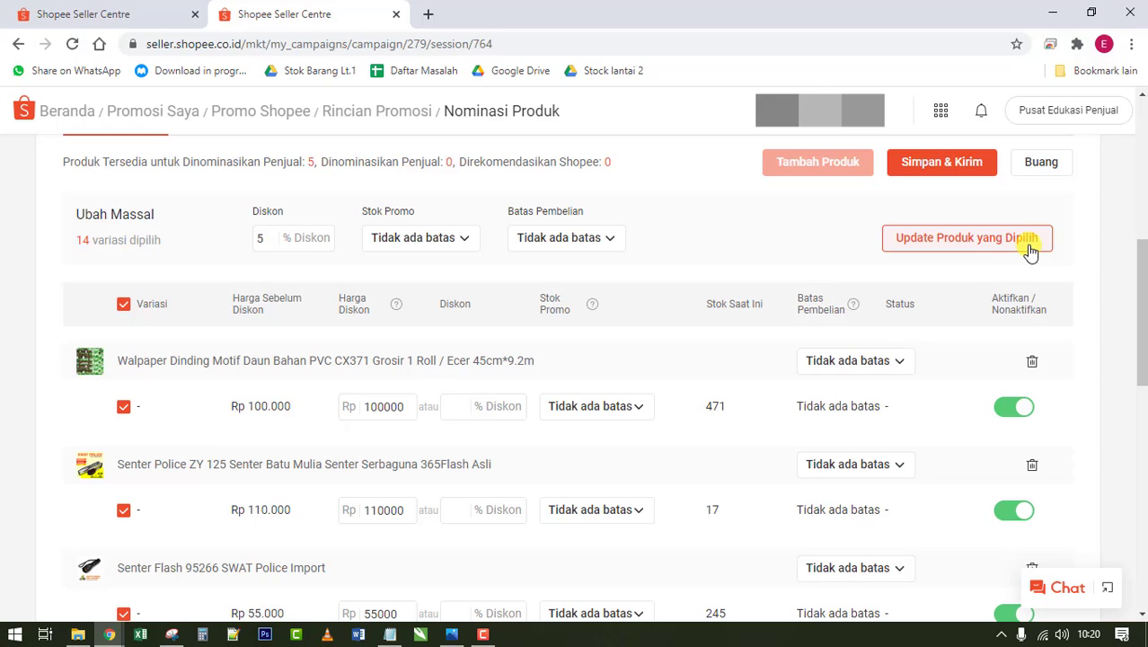
Step: Try toggling the individual selection of the Walpaper Dinding and Senter Police ZY 125 variations
{"action": "scroll", "coordinate": [120, 397], "scroll_direction": "down", "scroll_amount": 1}
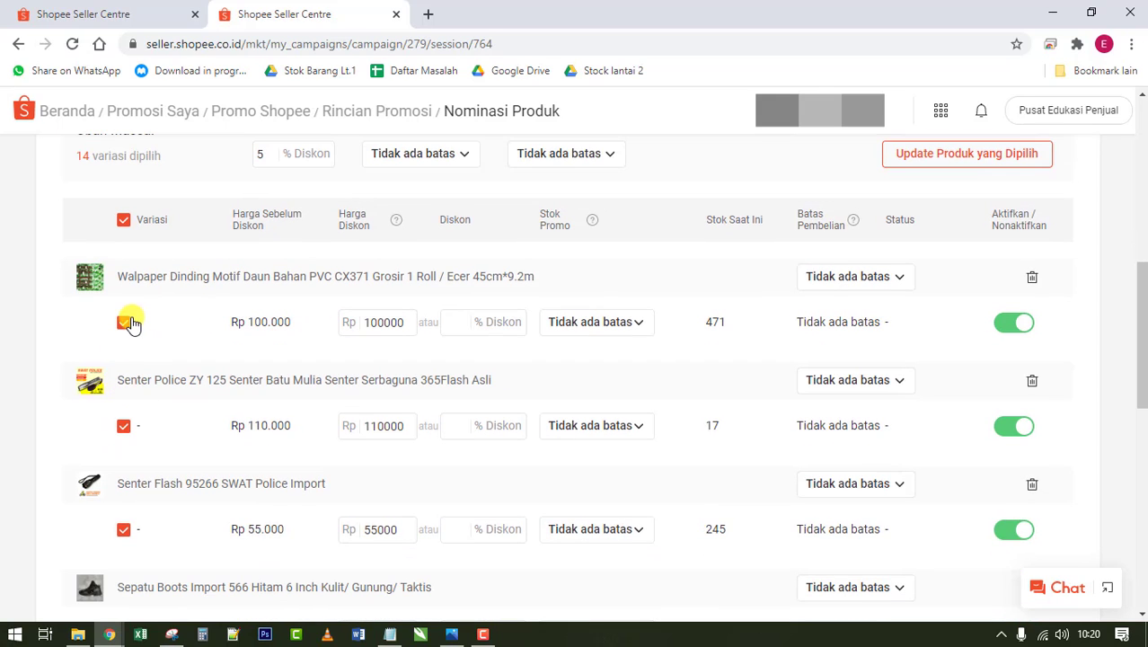
{"action": "left_click", "coordinate": [125, 324]}
{"action": "left_click", "coordinate": [125, 427]}
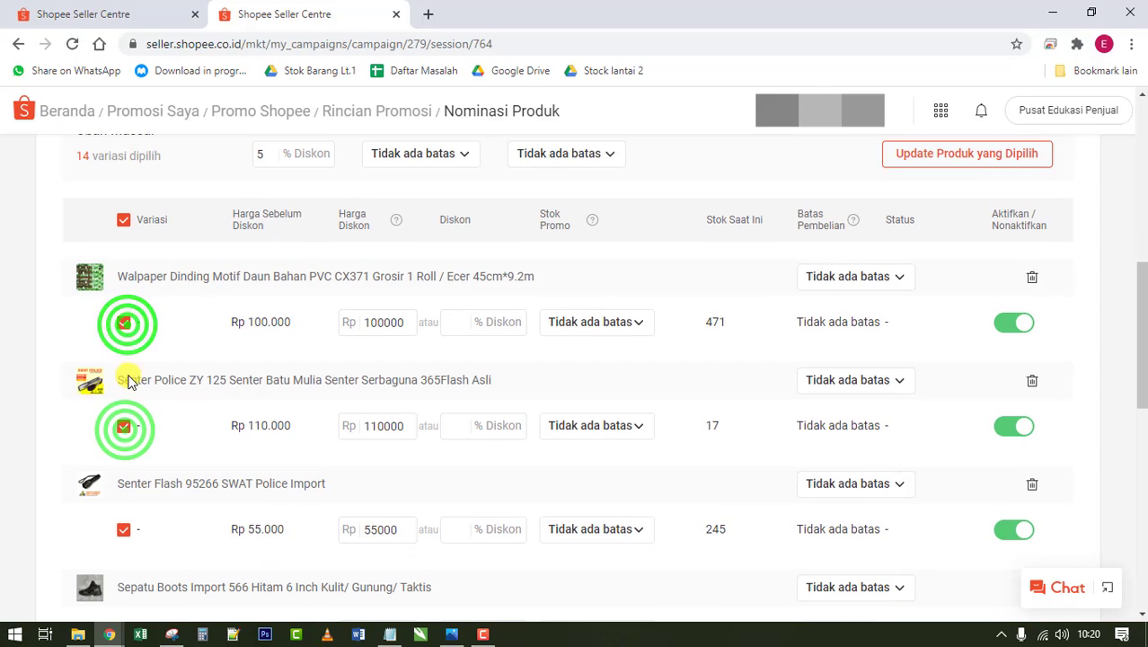
Step: Deselect the Senter Flash 95266 variation and the Hitam, Merah, Biru and Navy variations of the Kursi Lipat chair
{"action": "left_click", "coordinate": [122, 528]}
{"action": "scroll", "coordinate": [159, 402], "scroll_direction": "down", "scroll_amount": 2}
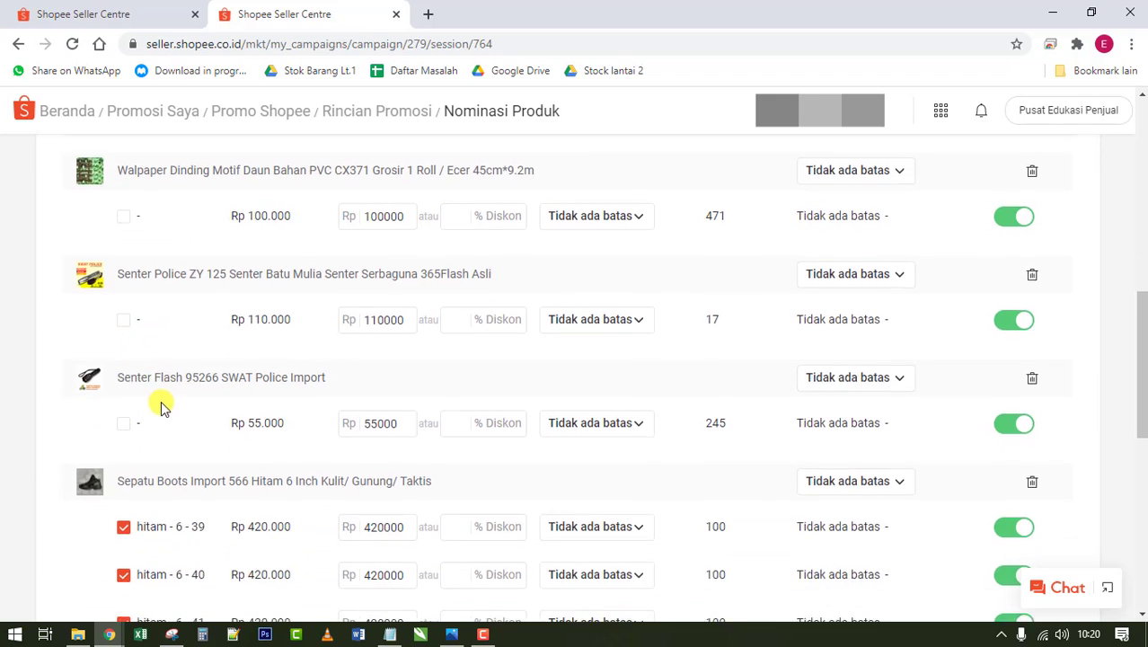
{"action": "scroll", "coordinate": [147, 458], "scroll_direction": "down", "scroll_amount": 2}
{"action": "scroll", "coordinate": [202, 441], "scroll_direction": "up", "scroll_amount": 2}
{"action": "scroll", "coordinate": [194, 395], "scroll_direction": "down", "scroll_amount": 6}
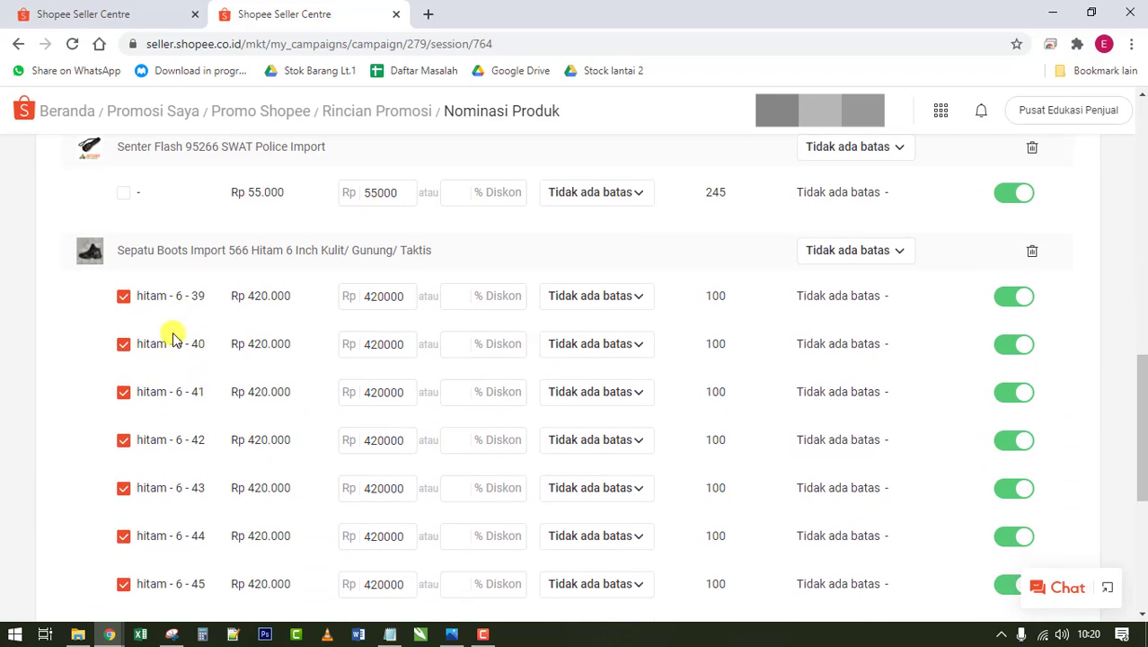
{"action": "scroll", "coordinate": [129, 433], "scroll_direction": "up", "scroll_amount": 1}
{"action": "left_click", "coordinate": [129, 433]}
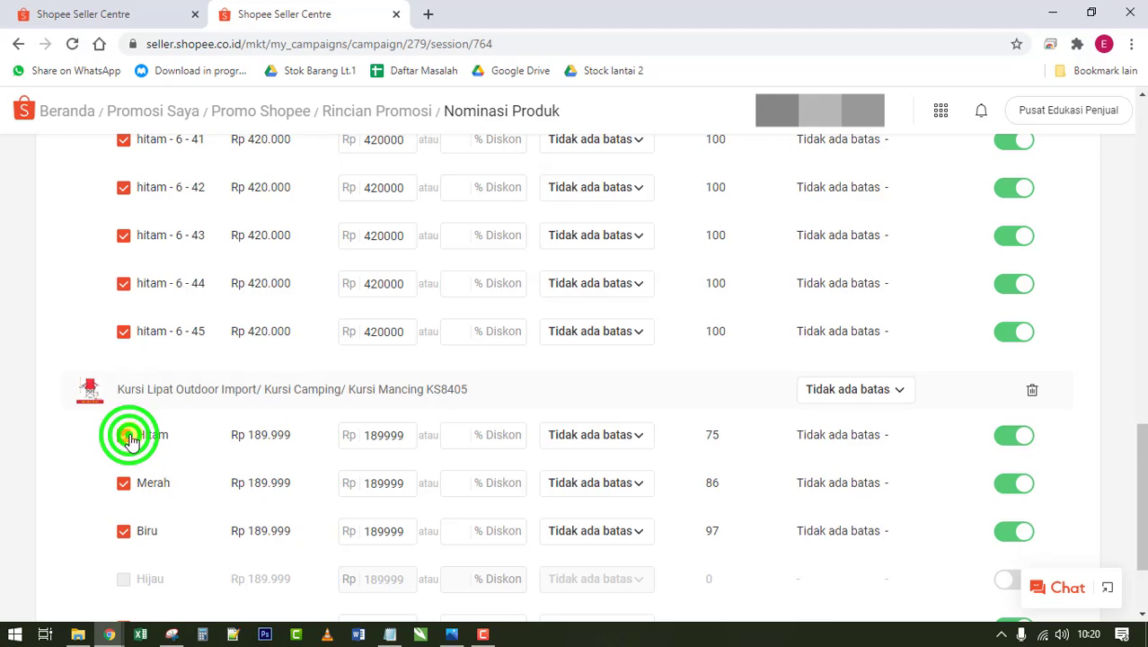
{"action": "scroll", "coordinate": [196, 383], "scroll_direction": "down", "scroll_amount": 2}
{"action": "left_click", "coordinate": [123, 350]}
{"action": "left_click", "coordinate": [123, 397]}
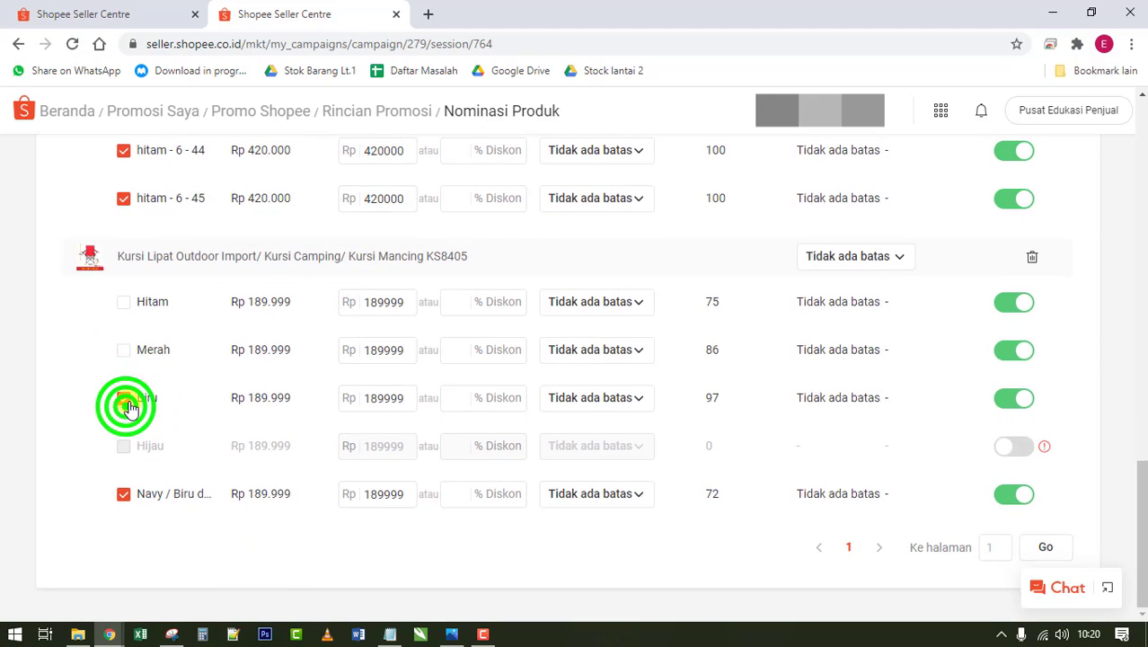
{"action": "left_click", "coordinate": [123, 493]}
Step: Apply the 5% bulk discount to only the selected Sepatu Boots variations and check their discounted prices
{"action": "scroll", "coordinate": [216, 397], "scroll_direction": "up", "scroll_amount": 6}
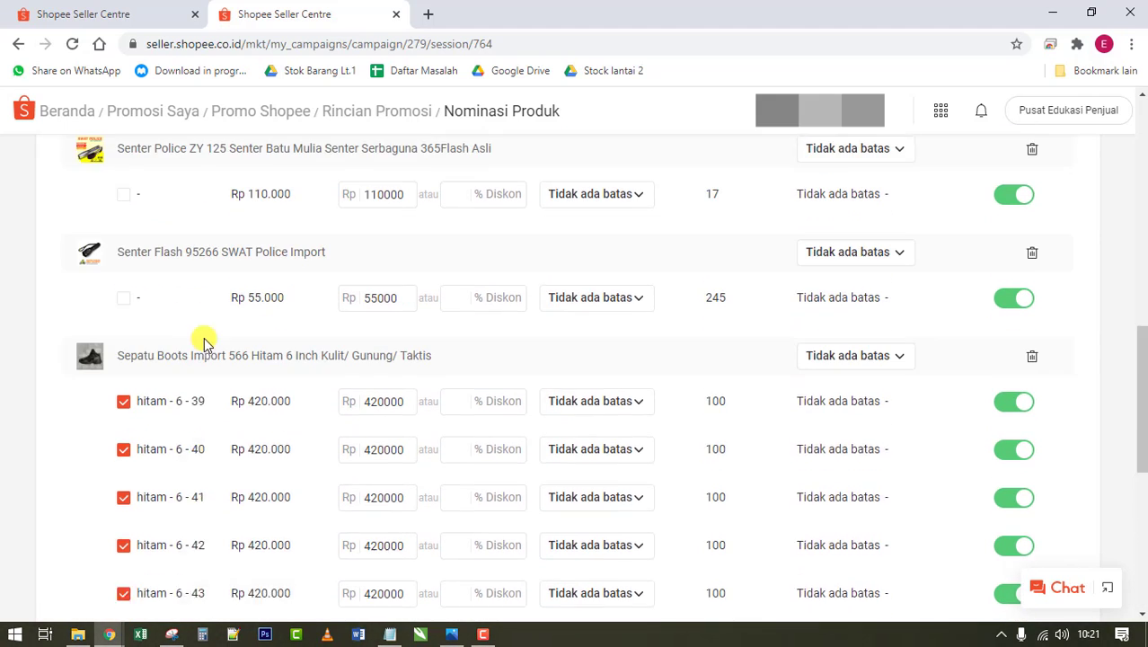
{"action": "scroll", "coordinate": [282, 456], "scroll_direction": "down", "scroll_amount": 1}
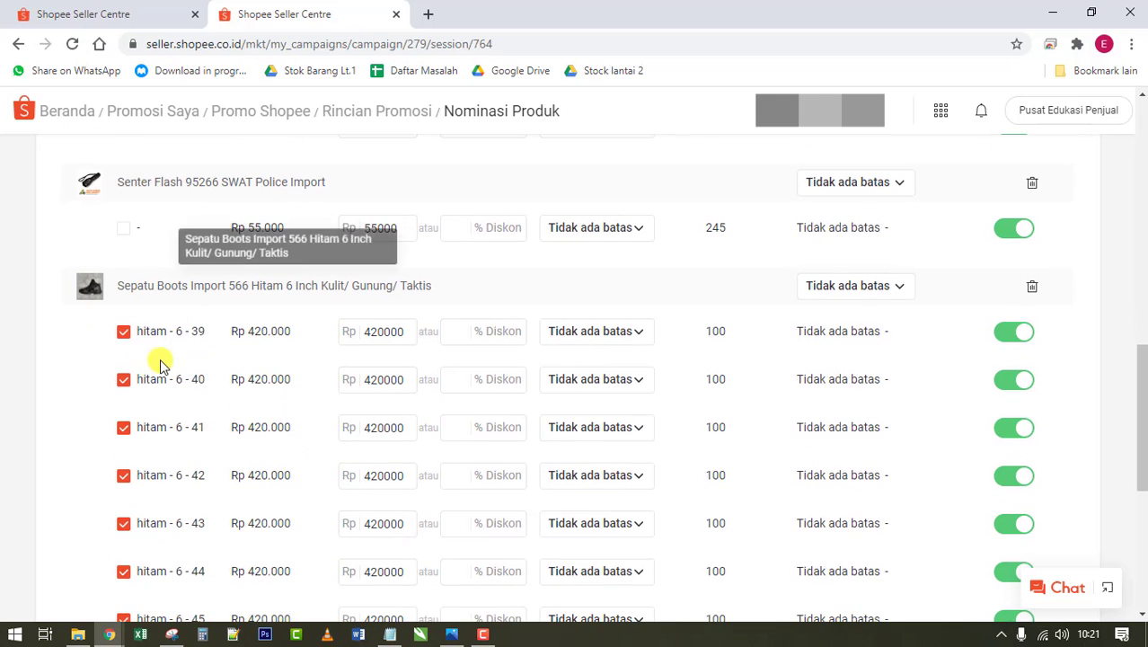
{"action": "scroll", "coordinate": [404, 373], "scroll_direction": "up", "scroll_amount": 2}
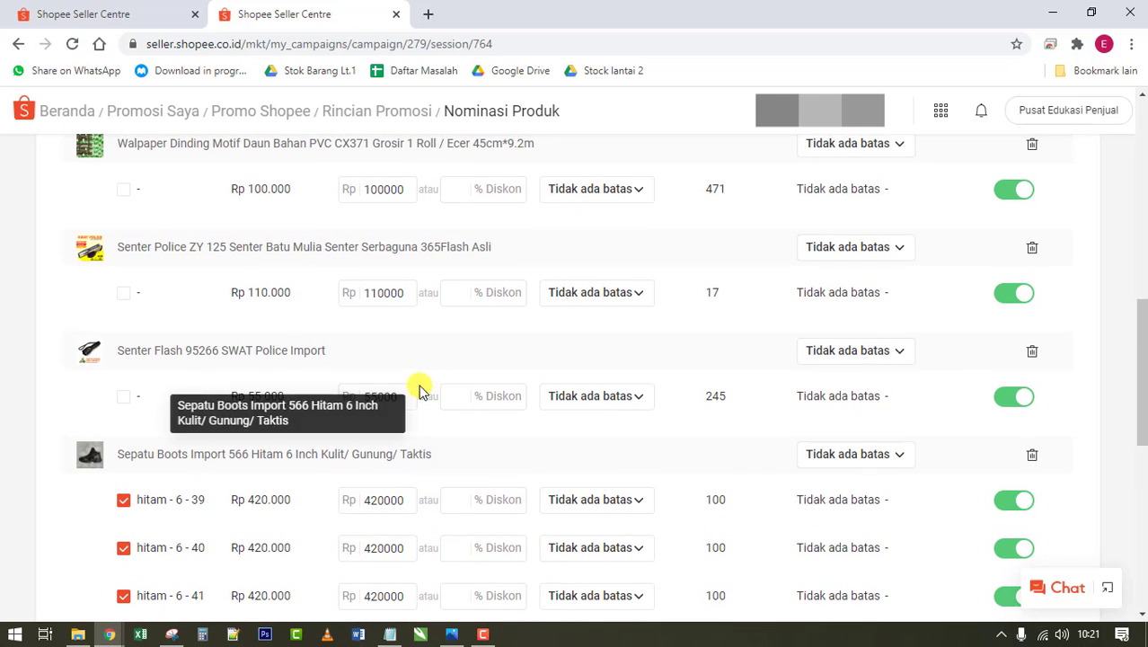
{"action": "scroll", "coordinate": [341, 316], "scroll_direction": "up", "scroll_amount": 4}
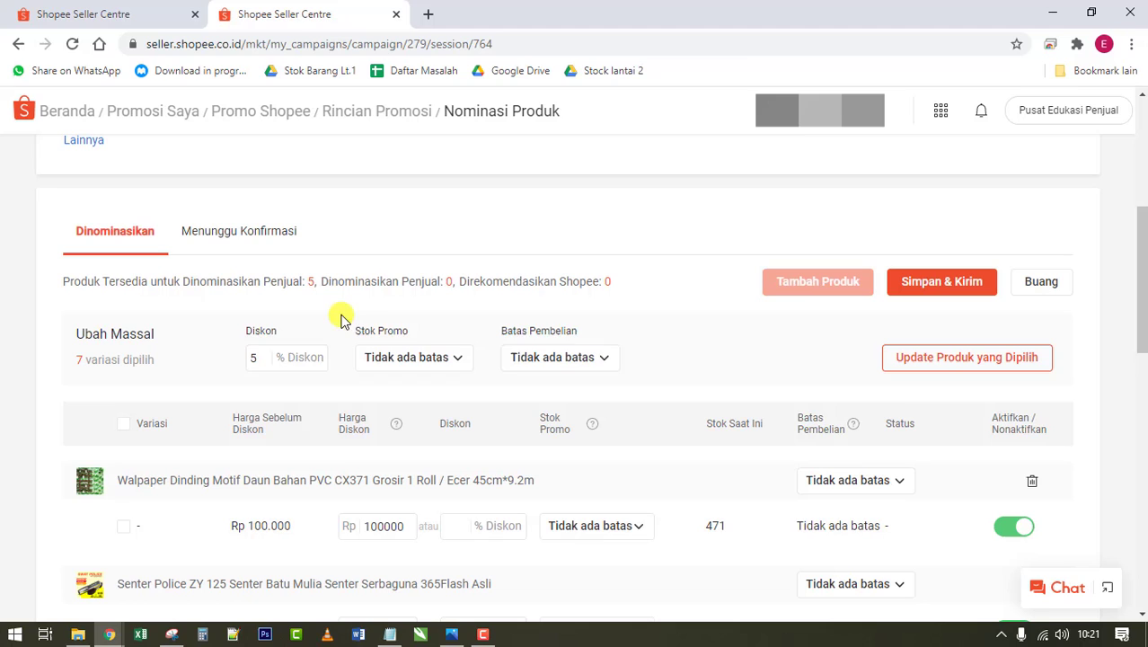
{"action": "left_click", "coordinate": [268, 358]}
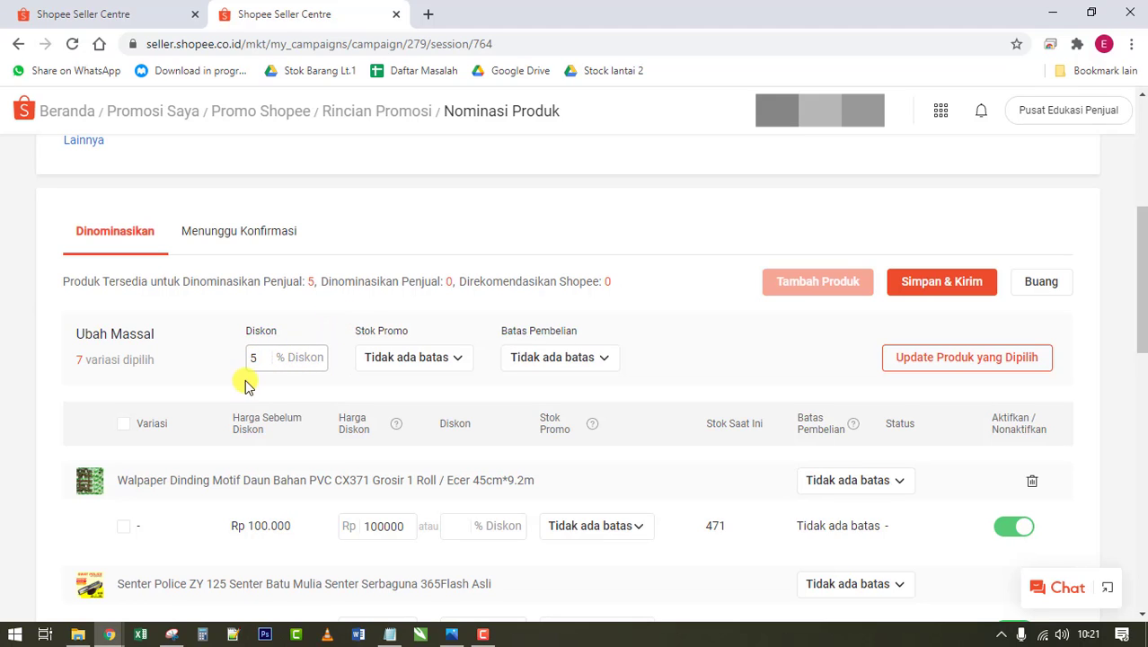
{"action": "left_click", "coordinate": [1010, 360]}
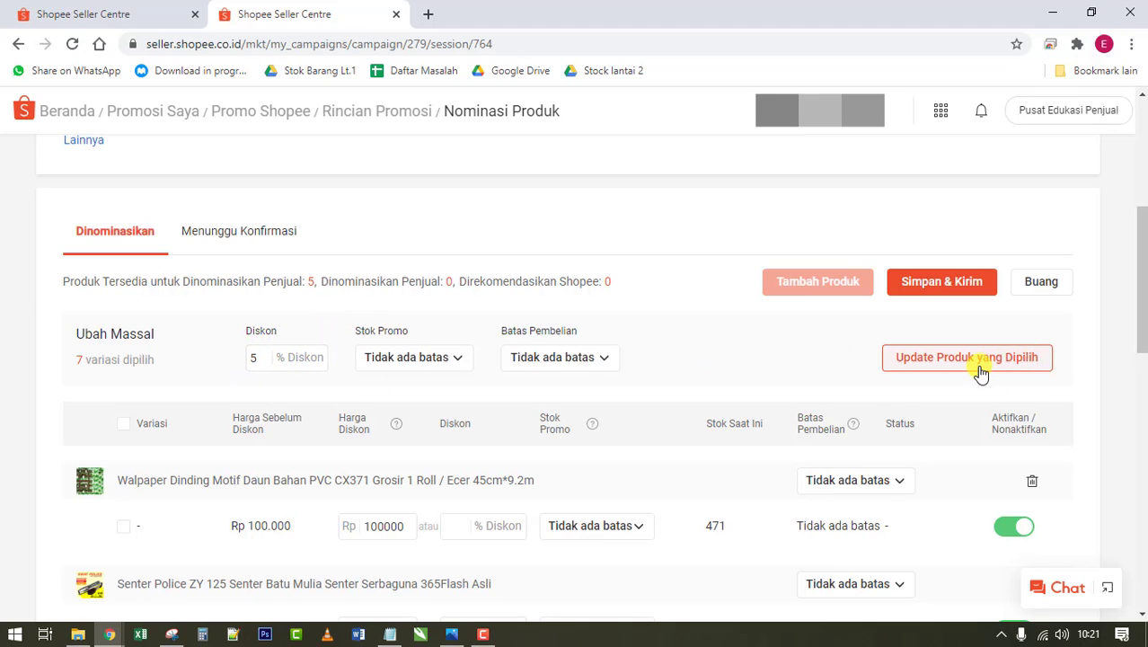
{"action": "scroll", "coordinate": [833, 367], "scroll_direction": "down", "scroll_amount": 10}
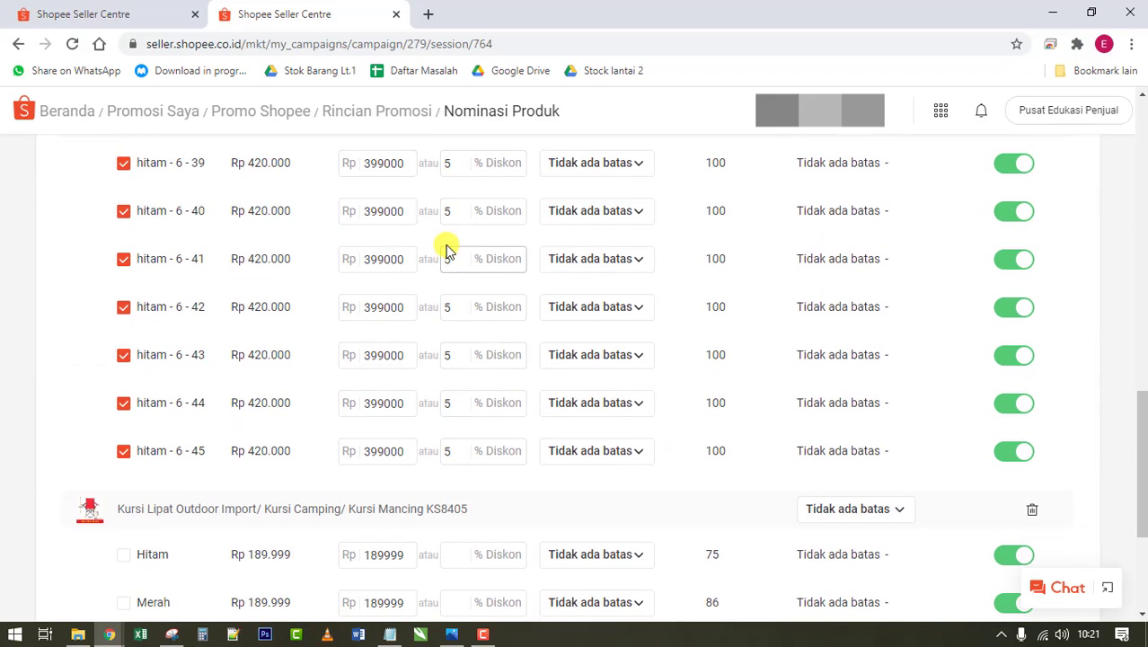
{"action": "scroll", "coordinate": [446, 248], "scroll_direction": "up", "scroll_amount": 2}
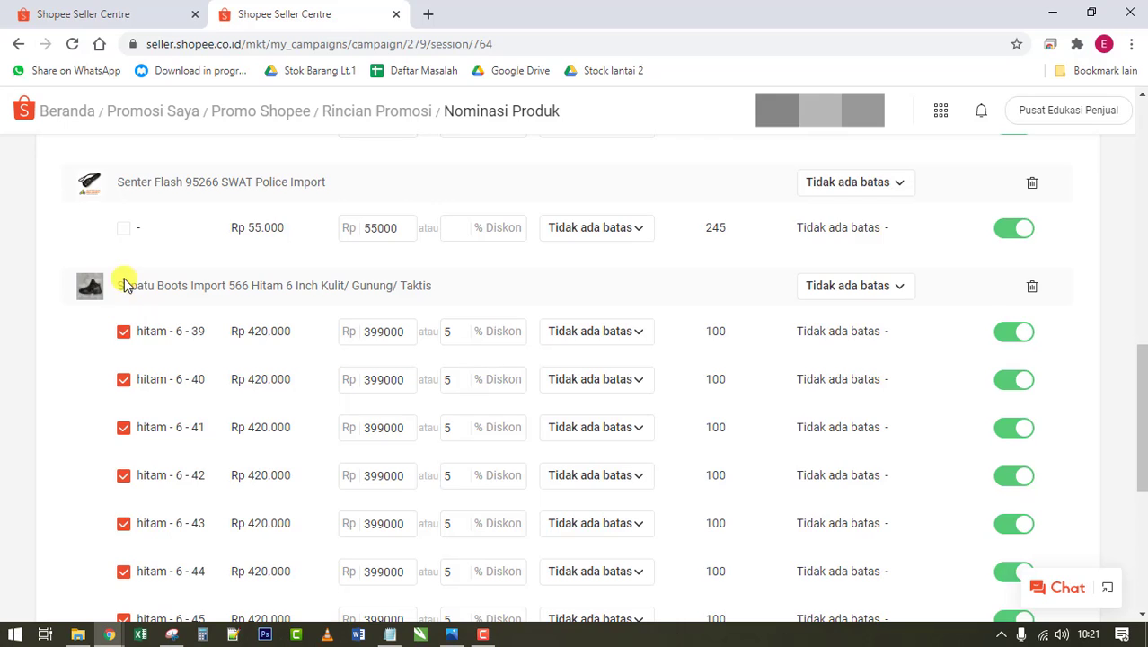
{"action": "scroll", "coordinate": [126, 292], "scroll_direction": "up", "scroll_amount": 1}
{"action": "scroll", "coordinate": [131, 382], "scroll_direction": "down", "scroll_amount": 1}
{"action": "scroll", "coordinate": [128, 330], "scroll_direction": "up", "scroll_amount": 5}
Step: Select all variations, apply the 5% bulk discount to them, and clear the selection
{"action": "left_click", "coordinate": [124, 338]}
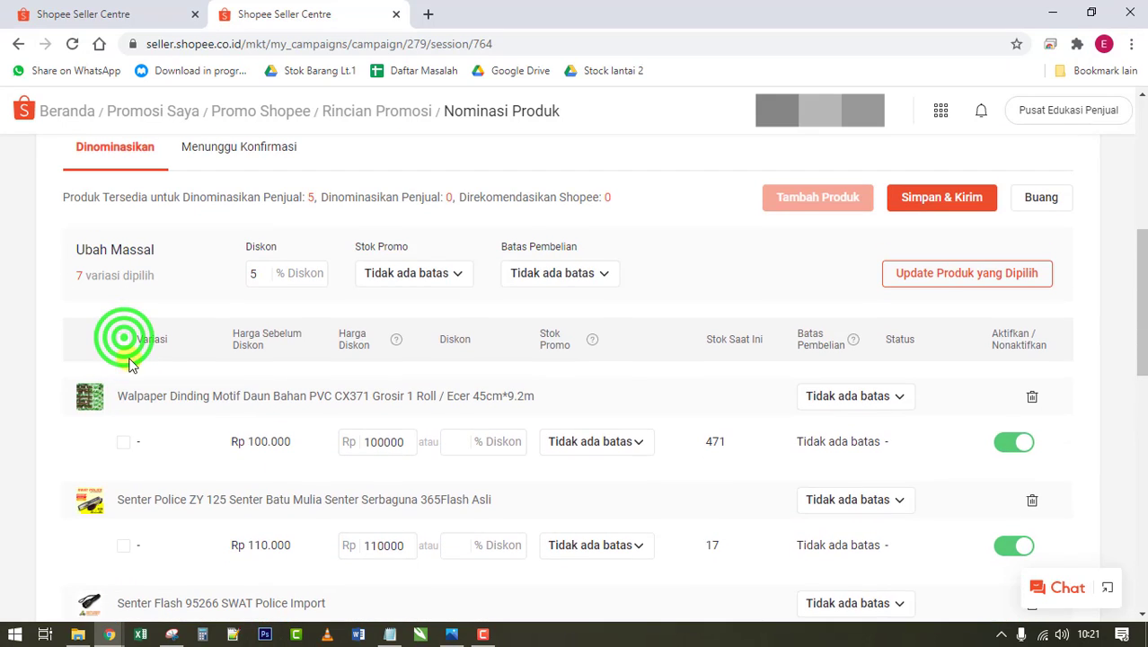
{"action": "left_click", "coordinate": [939, 275]}
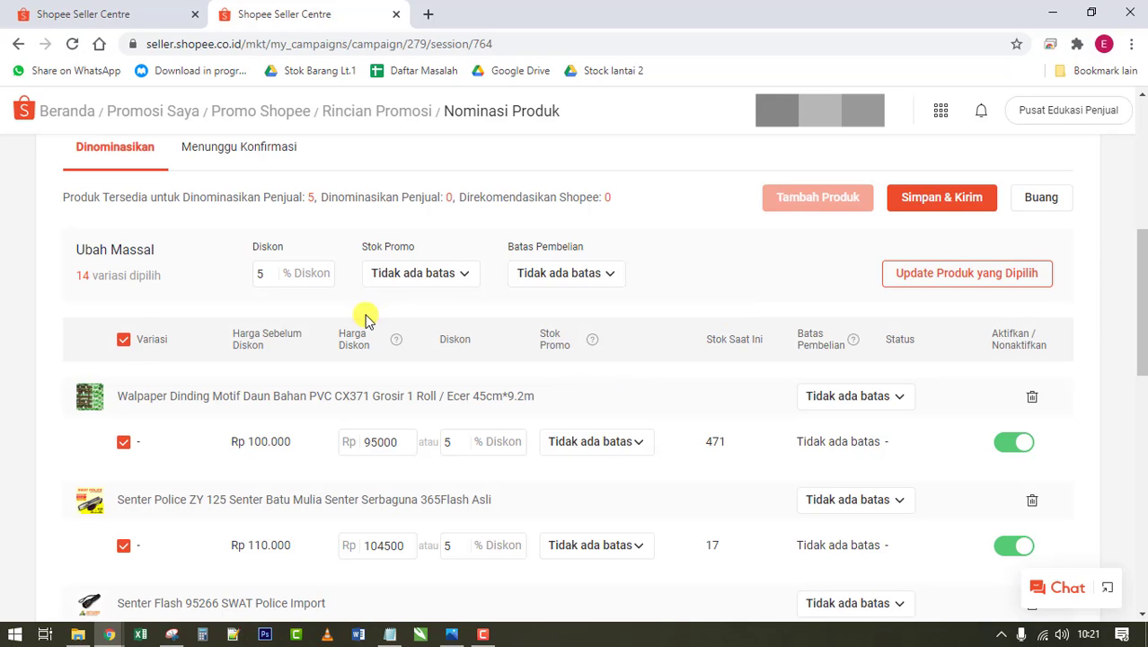
{"action": "left_click", "coordinate": [123, 338]}
{"action": "scroll", "coordinate": [428, 410], "scroll_direction": "down", "scroll_amount": 1}
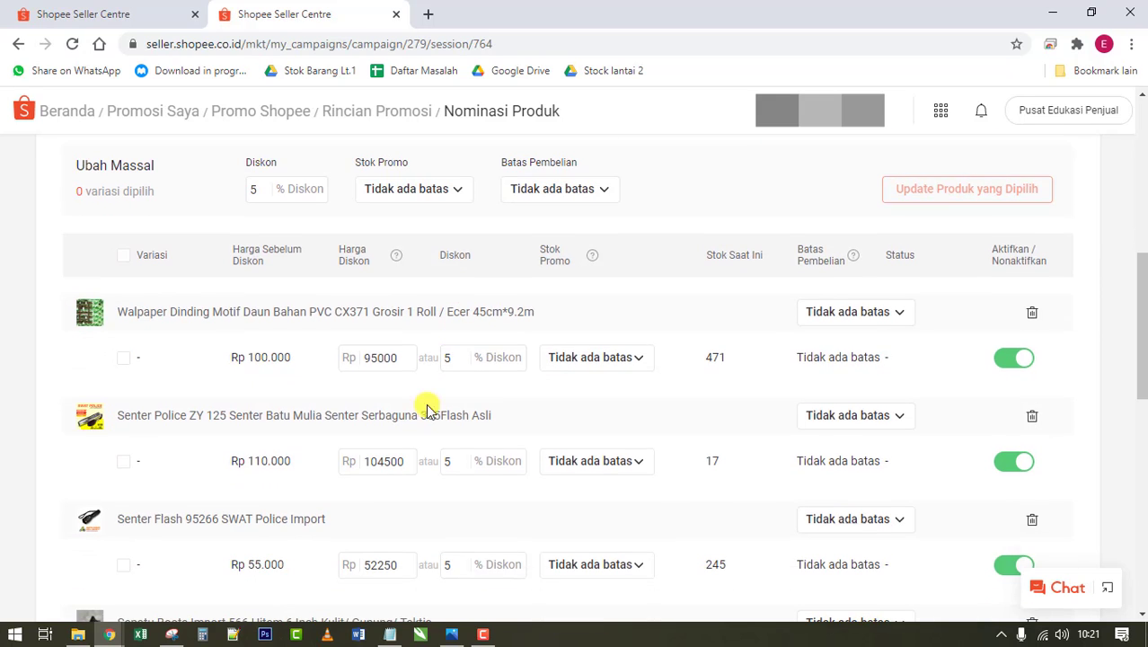
Step: Set the discounted price of the Walpaper Dinding product to Rp 32000
{"action": "left_click", "coordinate": [378, 359]}
{"action": "scroll", "coordinate": [376, 362], "scroll_direction": "down", "scroll_amount": 1}
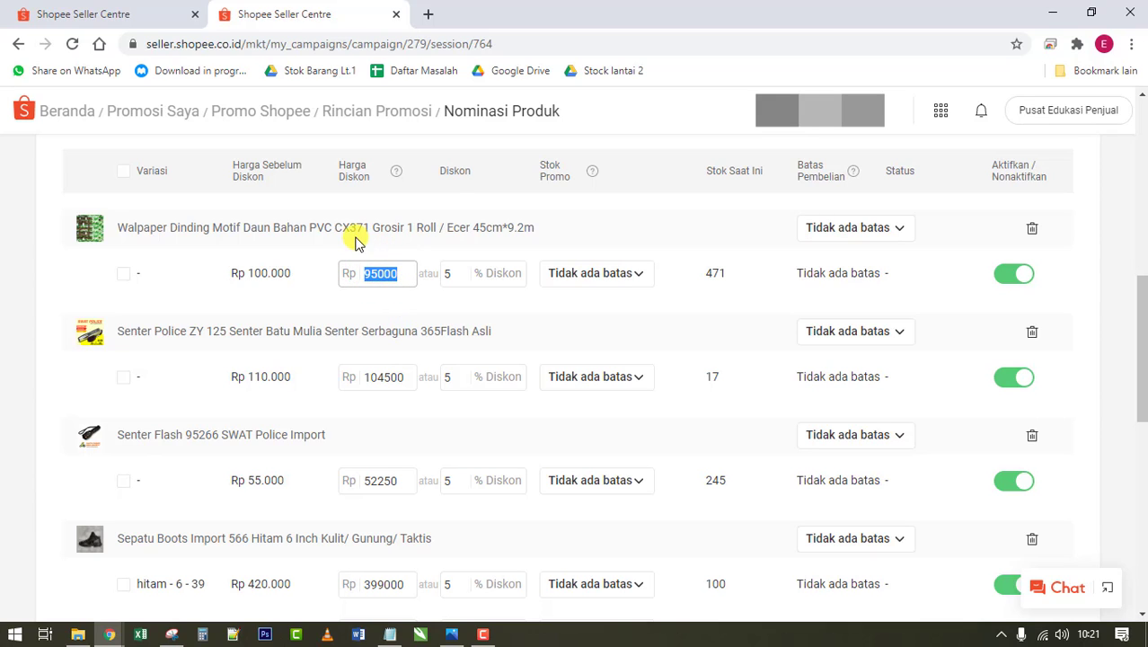
{"action": "scroll", "coordinate": [427, 181], "scroll_direction": "down", "scroll_amount": 1}
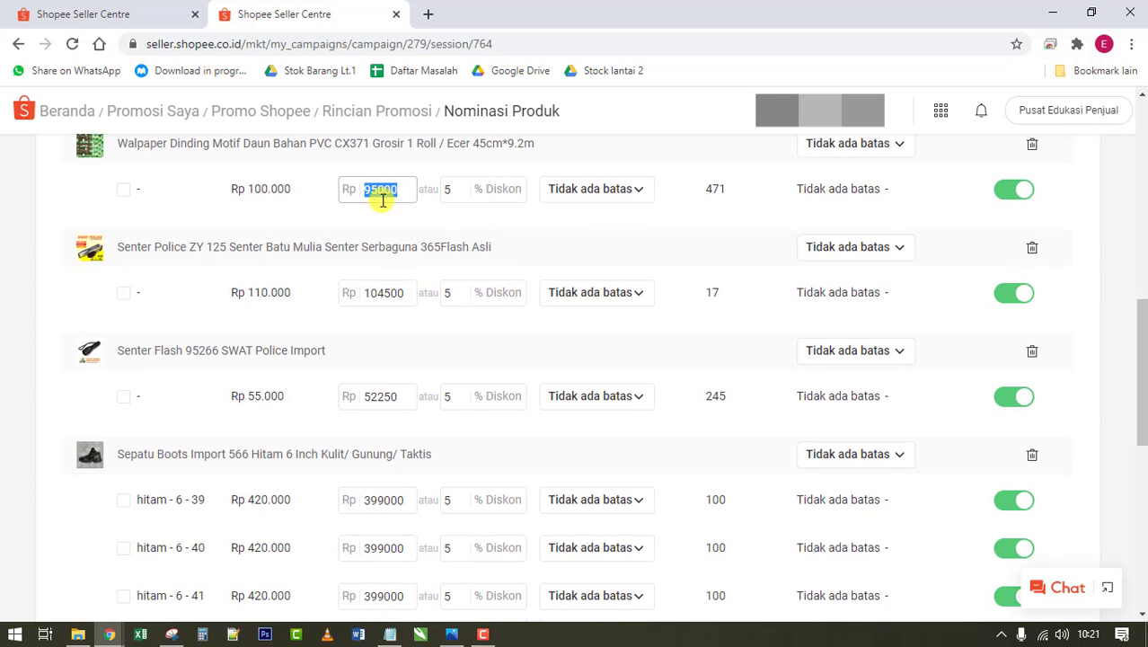
{"action": "scroll", "coordinate": [450, 191], "scroll_direction": "up", "scroll_amount": 1}
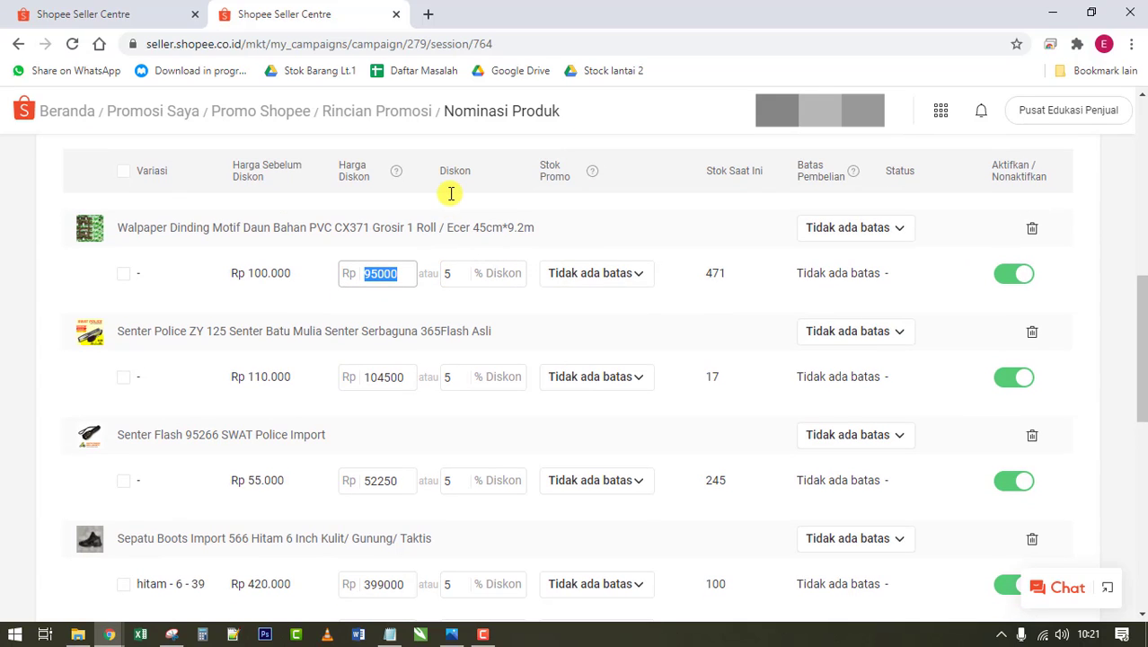
{"action": "type", "text": "7"}
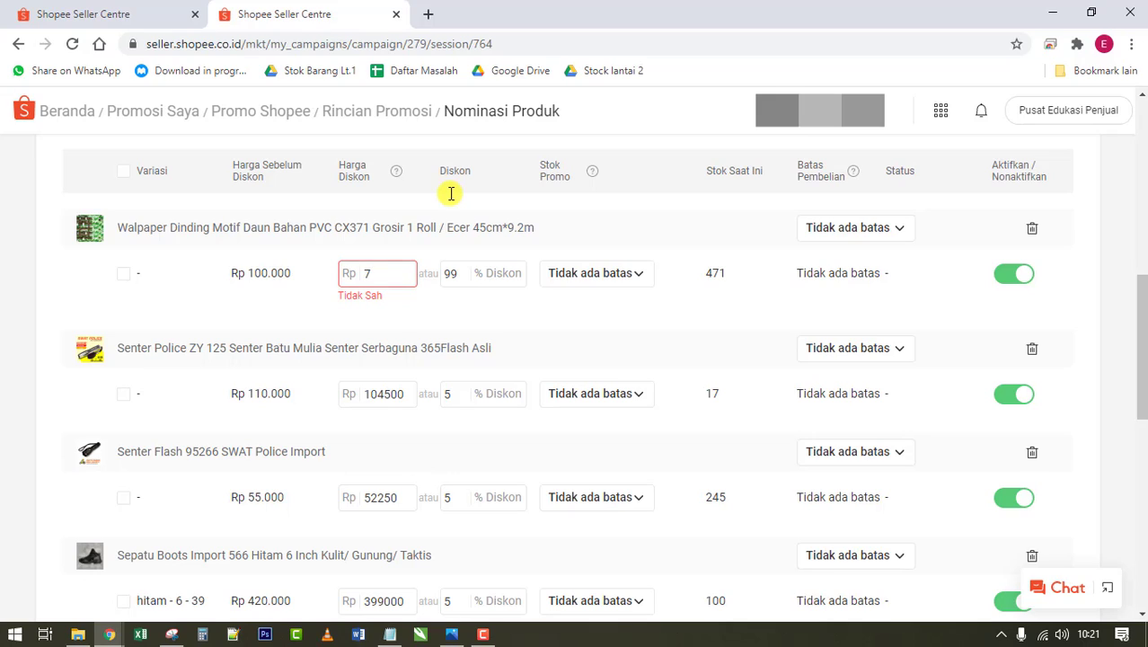
{"action": "key", "text": "BackSpace"}
{"action": "type", "text": "32000"}
Step: Set the discounted price of the Senter Police ZY 125 flashlight to Rp 40000
{"action": "scroll", "coordinate": [387, 208], "scroll_direction": "down", "scroll_amount": 2}
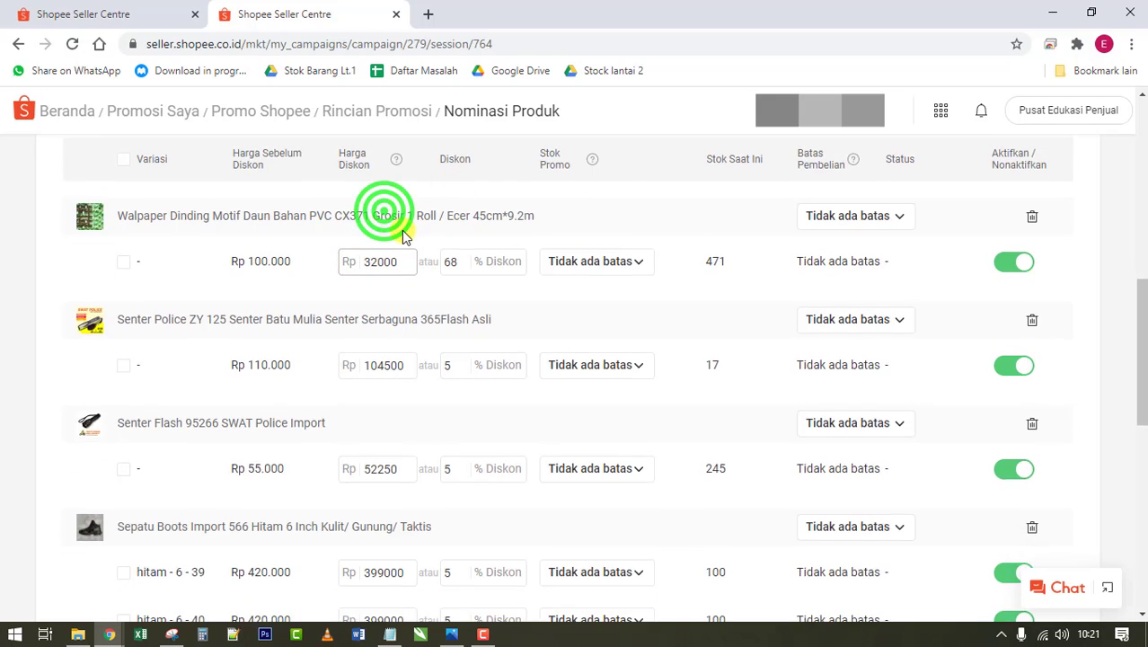
{"action": "double_click", "coordinate": [381, 212]}
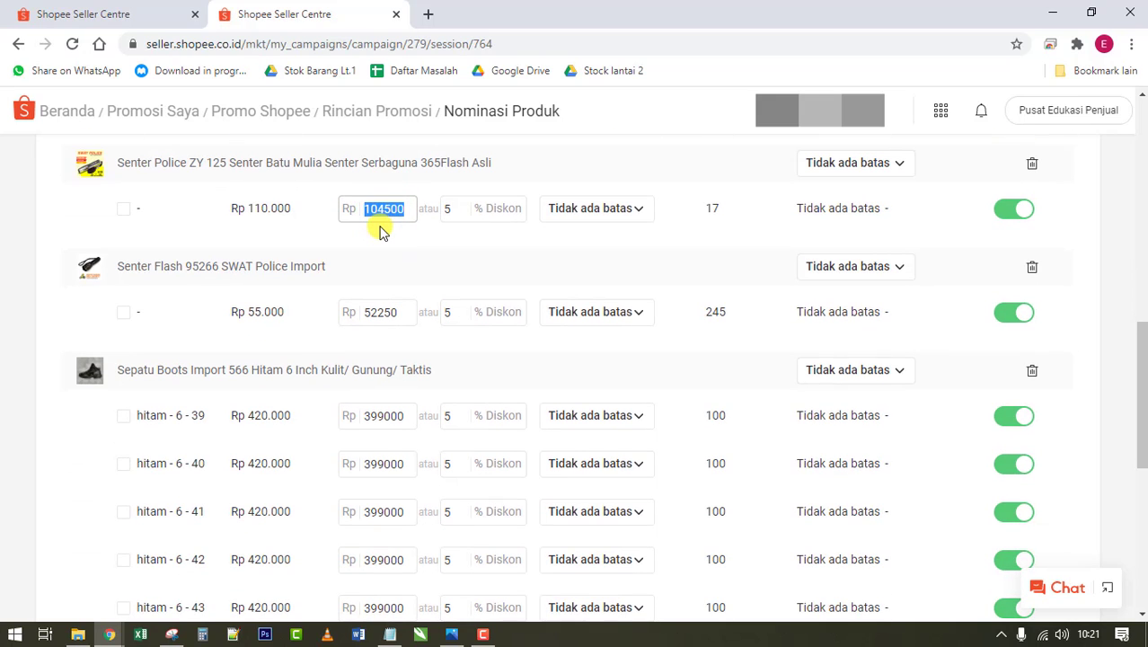
{"action": "type", "text": "45000"}
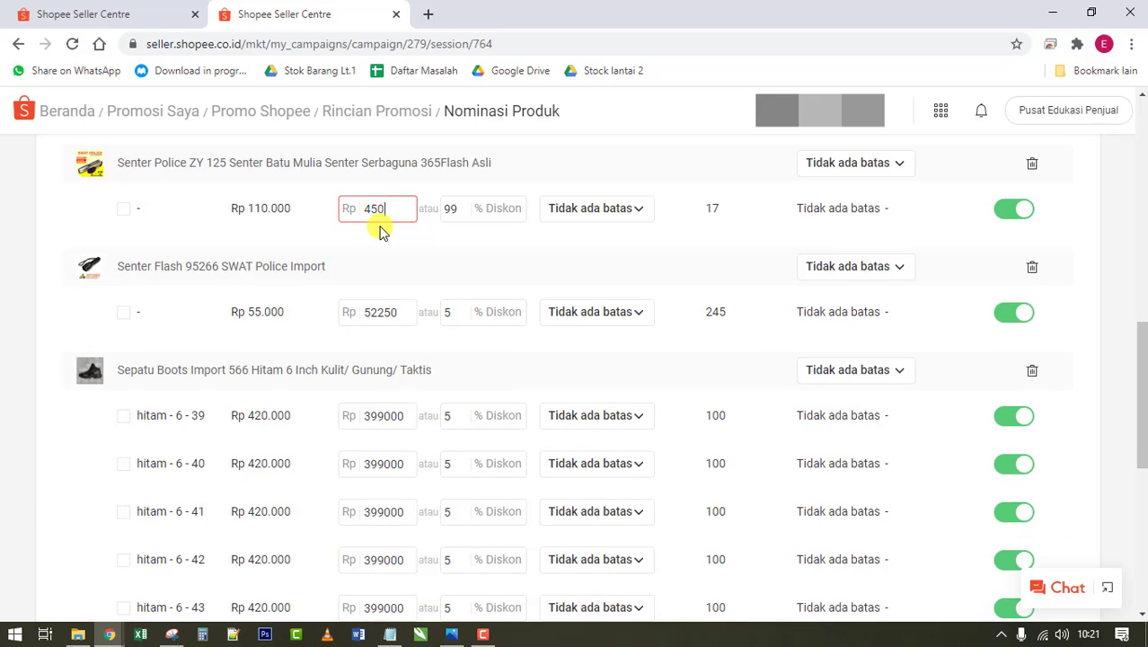
{"action": "left_click", "coordinate": [372, 315]}
{"action": "left_click", "coordinate": [377, 208]}
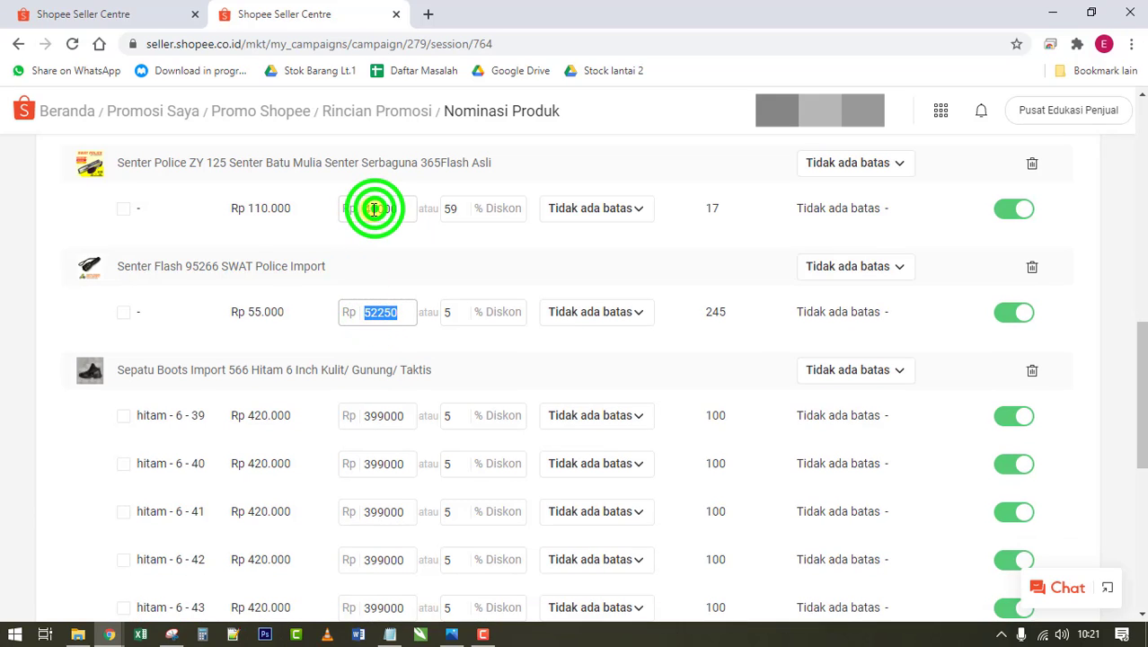
{"action": "key", "text": "BackSpace"}
{"action": "type", "text": "0"}
Step: Set the discounted price of the Senter Flash 95266 SWAT Police Import to Rp 45000
{"action": "left_click", "coordinate": [381, 317]}
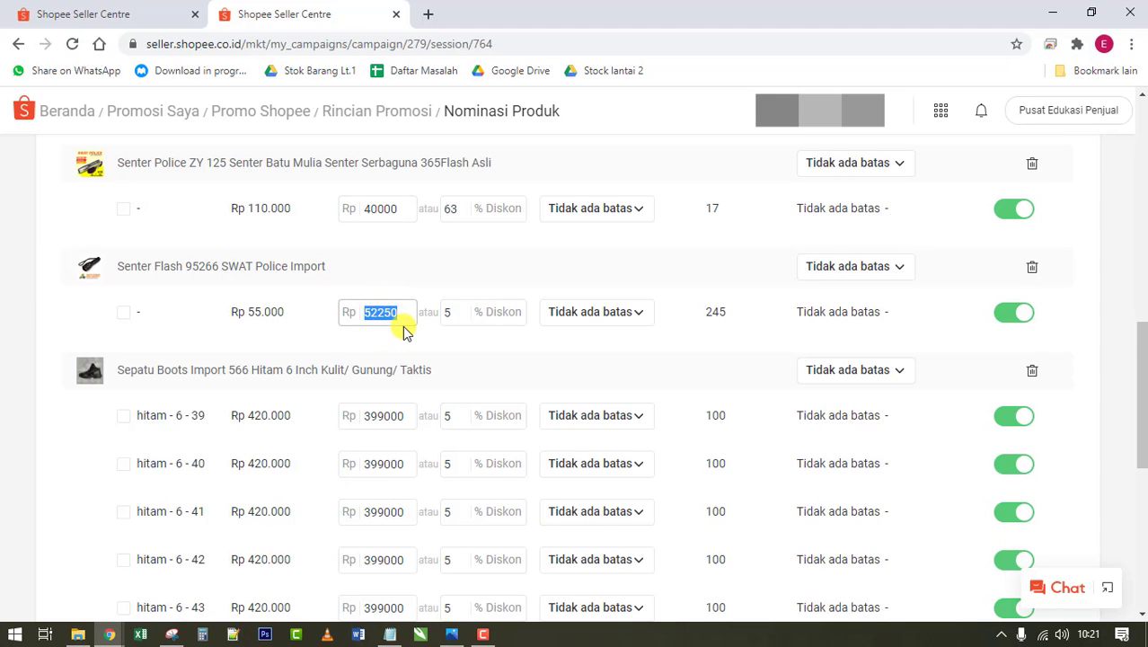
{"action": "scroll", "coordinate": [403, 332], "scroll_direction": "down", "scroll_amount": 1}
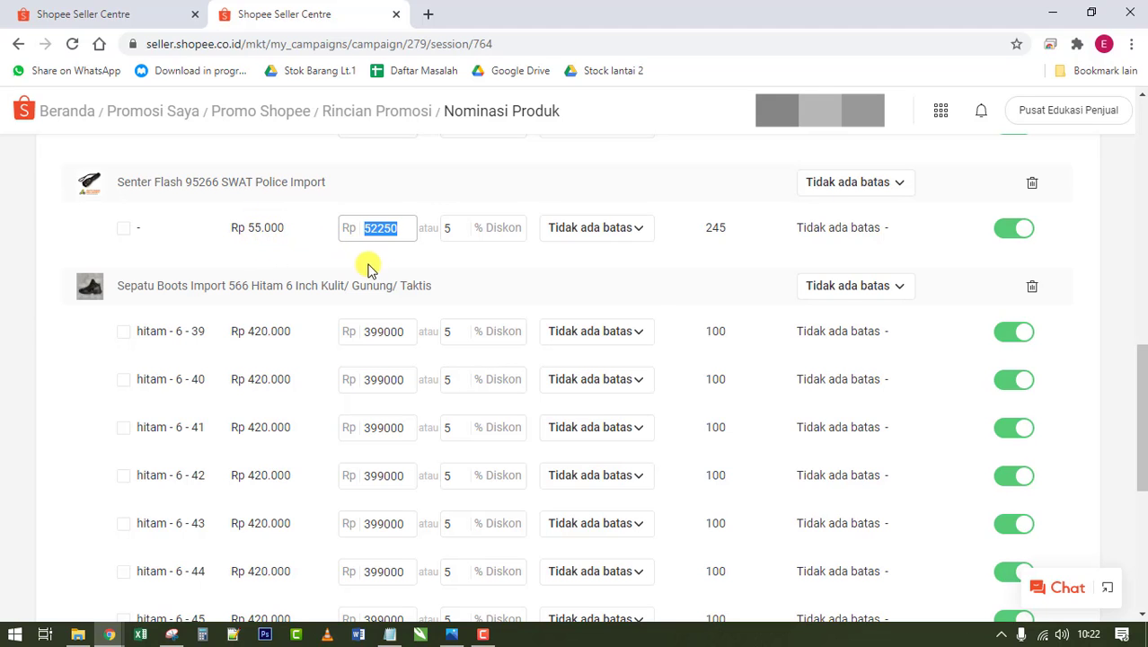
{"action": "scroll", "coordinate": [370, 260], "scroll_direction": "up", "scroll_amount": 1}
{"action": "left_click", "coordinate": [377, 311]}
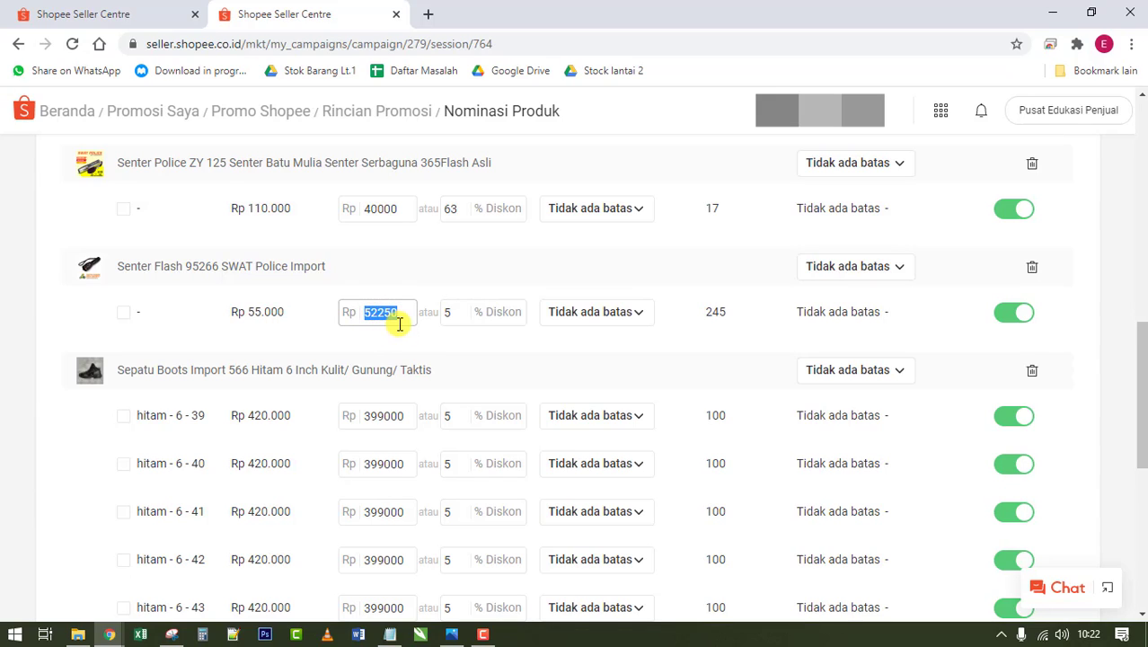
{"action": "type", "text": "45000"}
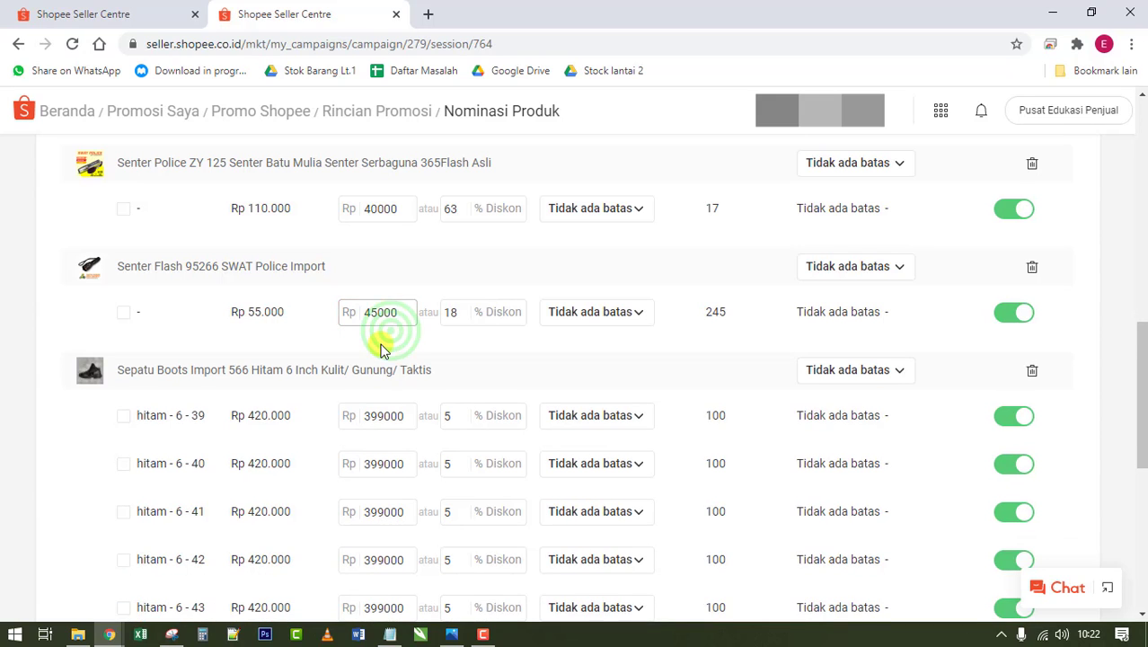
Step: Set the discounted price of the boots variation hitam - 6 - 39 to Rp 200000 and copy it to hitam - 6 - 40
{"action": "scroll", "coordinate": [386, 325], "scroll_direction": "down", "scroll_amount": 1}
{"action": "left_click", "coordinate": [390, 330]}
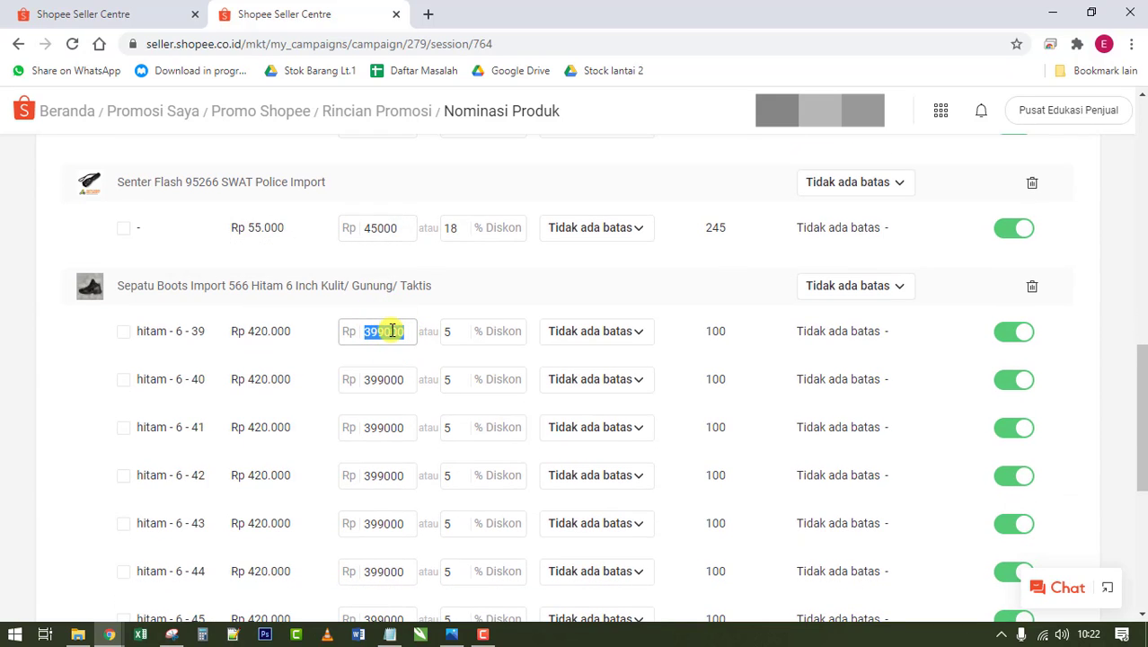
{"action": "type", "text": "200000"}
{"action": "left_click", "coordinate": [391, 330]}
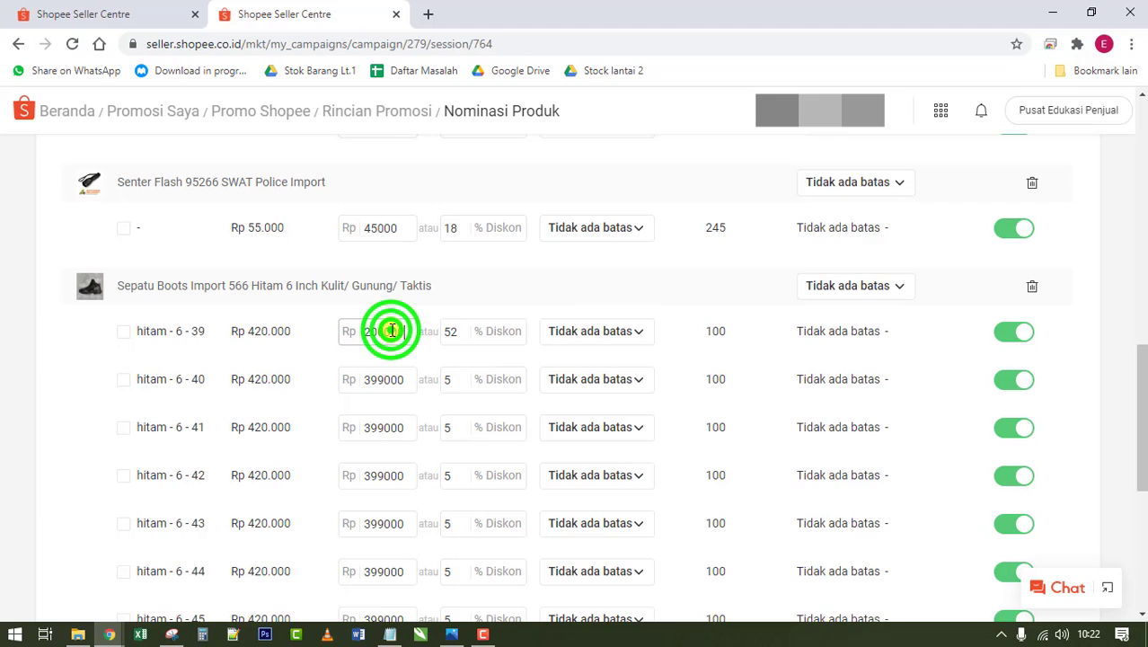
{"action": "key", "text": "ctrl+a"}
{"action": "key", "text": "ctrl+c"}
{"action": "left_click", "coordinate": [392, 385]}
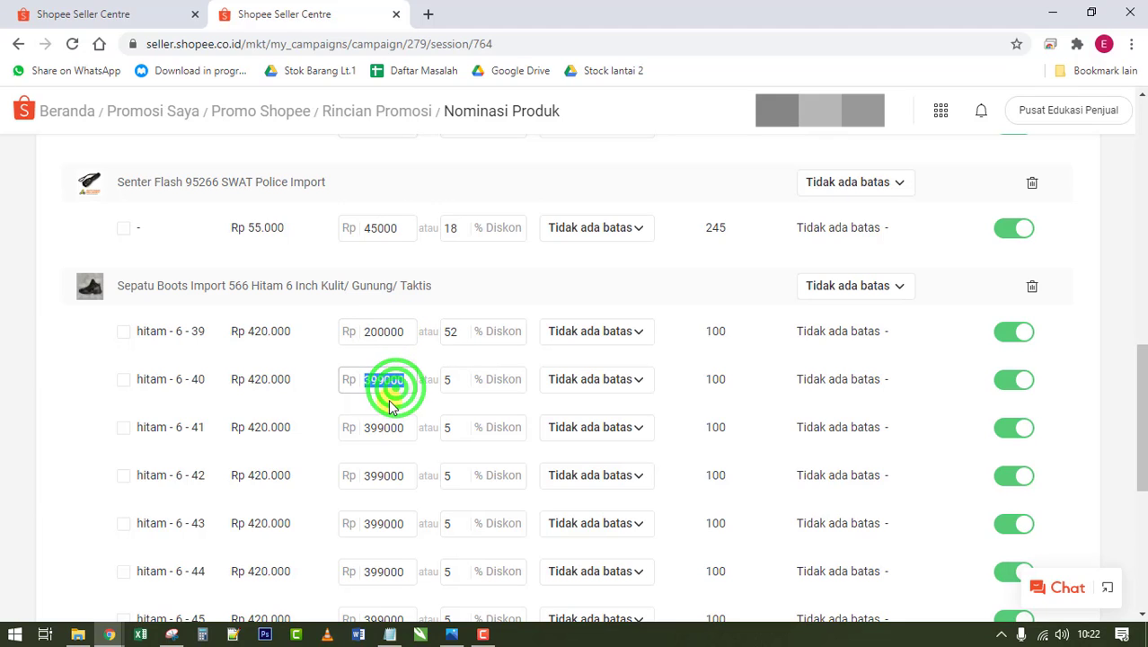
{"action": "key", "text": "ctrl+v"}
Step: Set the discounted price of boots variations hitam - 6 - 41 through hitam - 6 - 45 to Rp 200000 each
{"action": "double_click", "coordinate": [382, 430]}
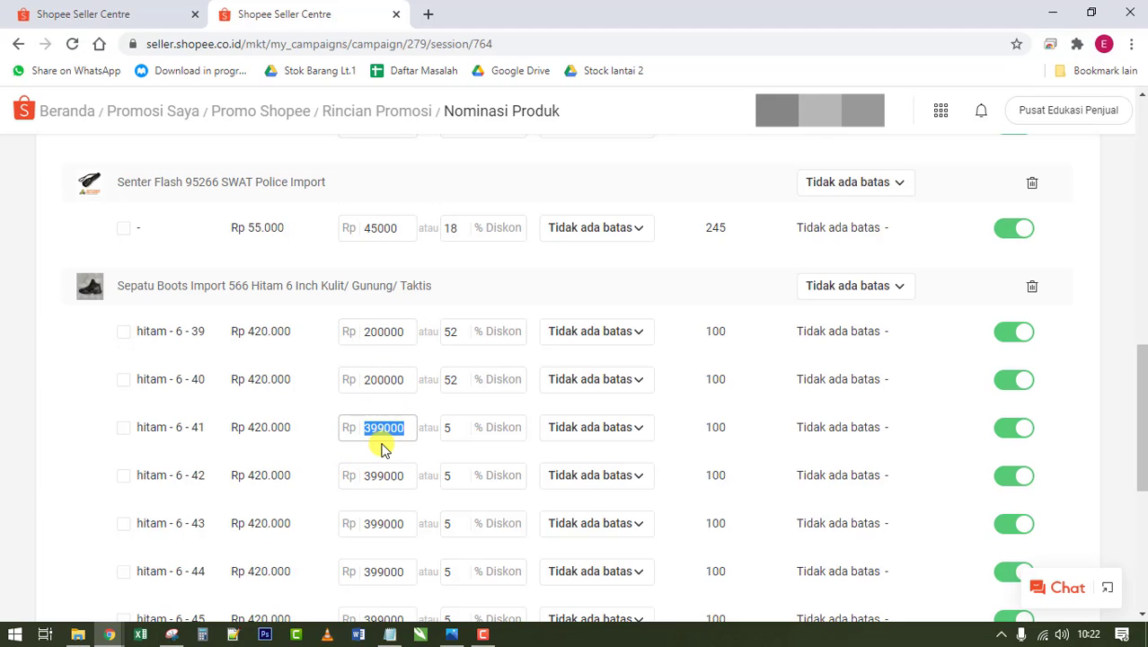
{"action": "double_click", "coordinate": [386, 379]}
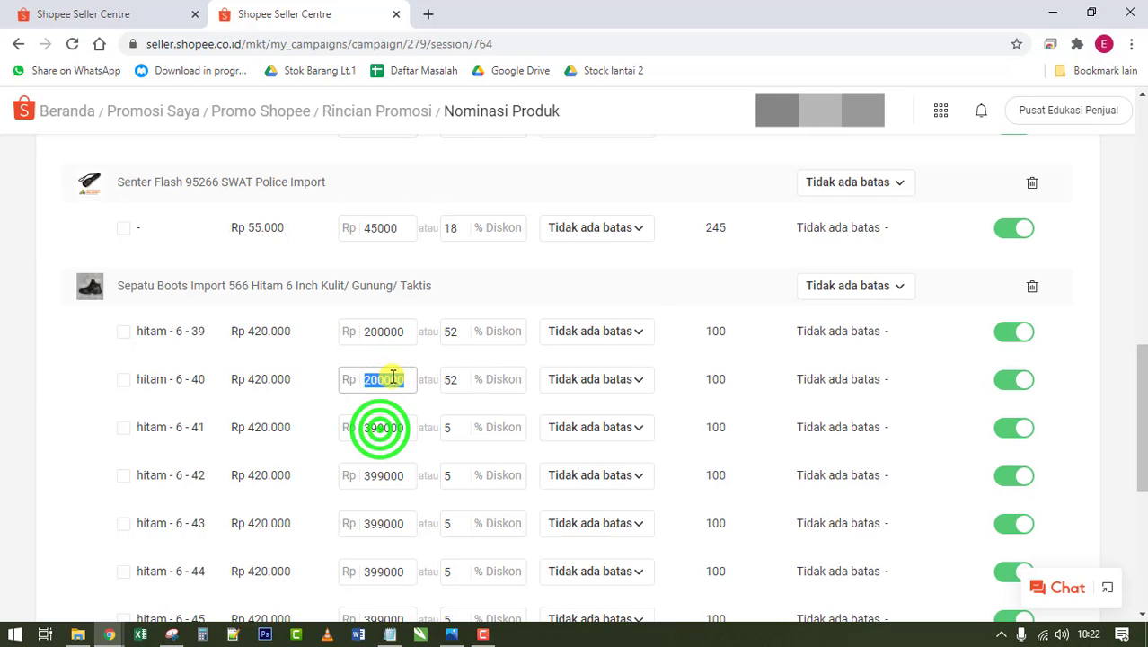
{"action": "double_click", "coordinate": [381, 428]}
{"action": "key", "text": "ctrl+v"}
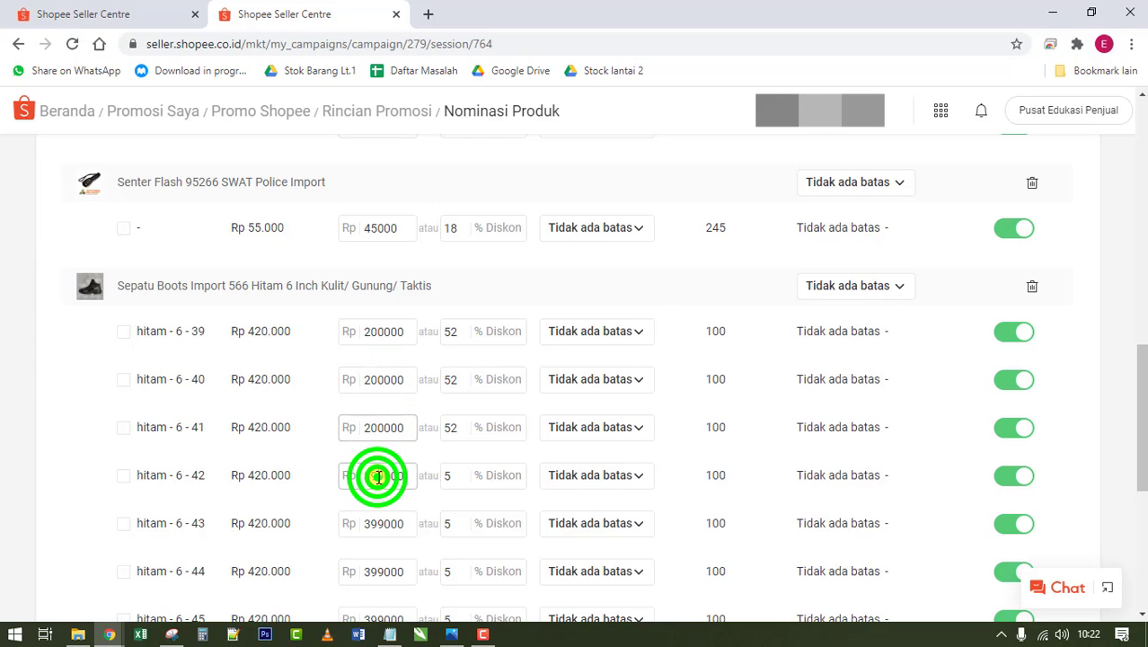
{"action": "double_click", "coordinate": [378, 477]}
{"action": "key", "text": "ctrl+v"}
{"action": "scroll", "coordinate": [395, 386], "scroll_direction": "down", "scroll_amount": 2}
{"action": "double_click", "coordinate": [378, 355]}
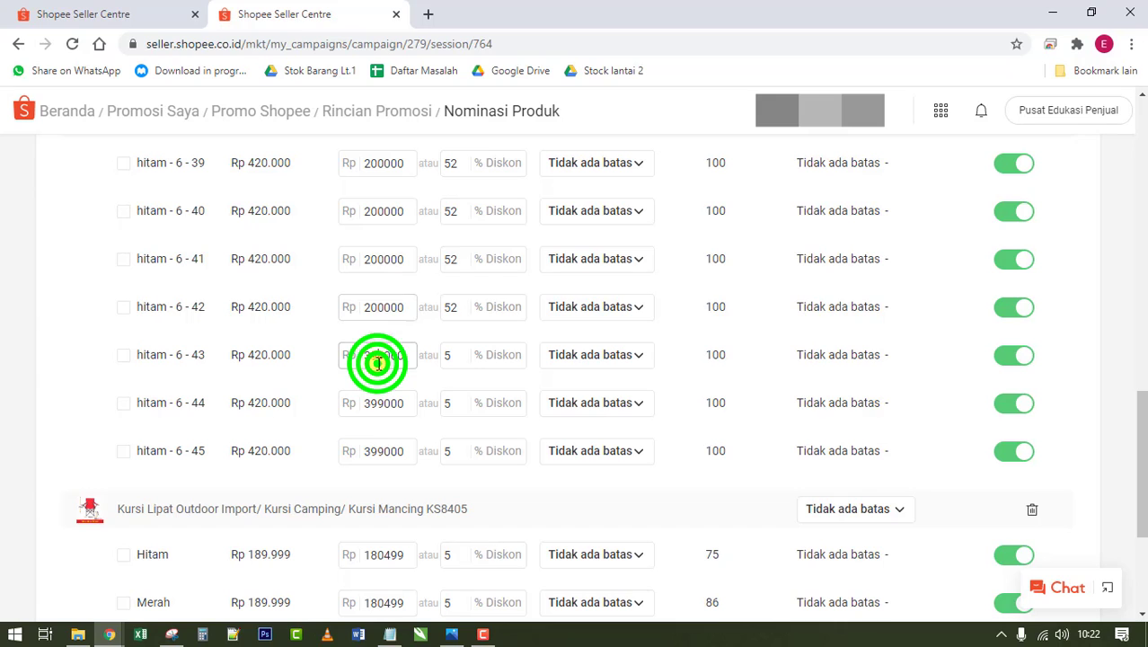
{"action": "key", "text": "ctrl+v"}
{"action": "double_click", "coordinate": [378, 403]}
{"action": "key", "text": "ctrl+v"}
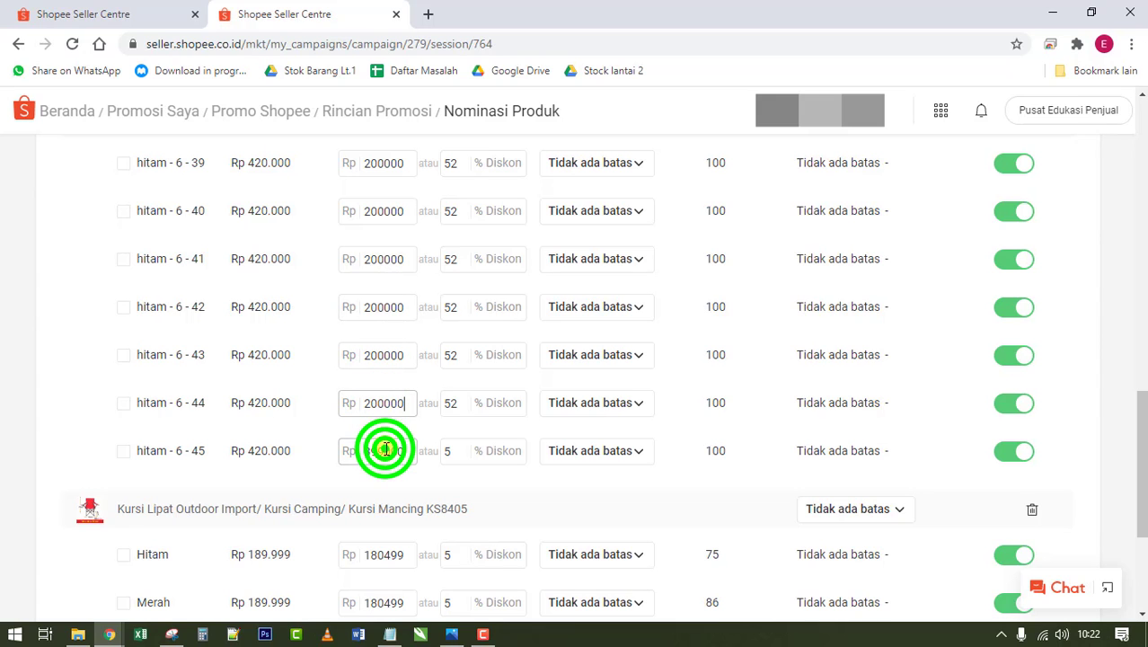
{"action": "key", "text": "ctrl+v"}
Step: Set the discounted price of the Kursi Lipat KS8405 variations Hitam, Merah, Biru and Navy to Rp 140000 each
{"action": "scroll", "coordinate": [539, 384], "scroll_direction": "down", "scroll_amount": 3}
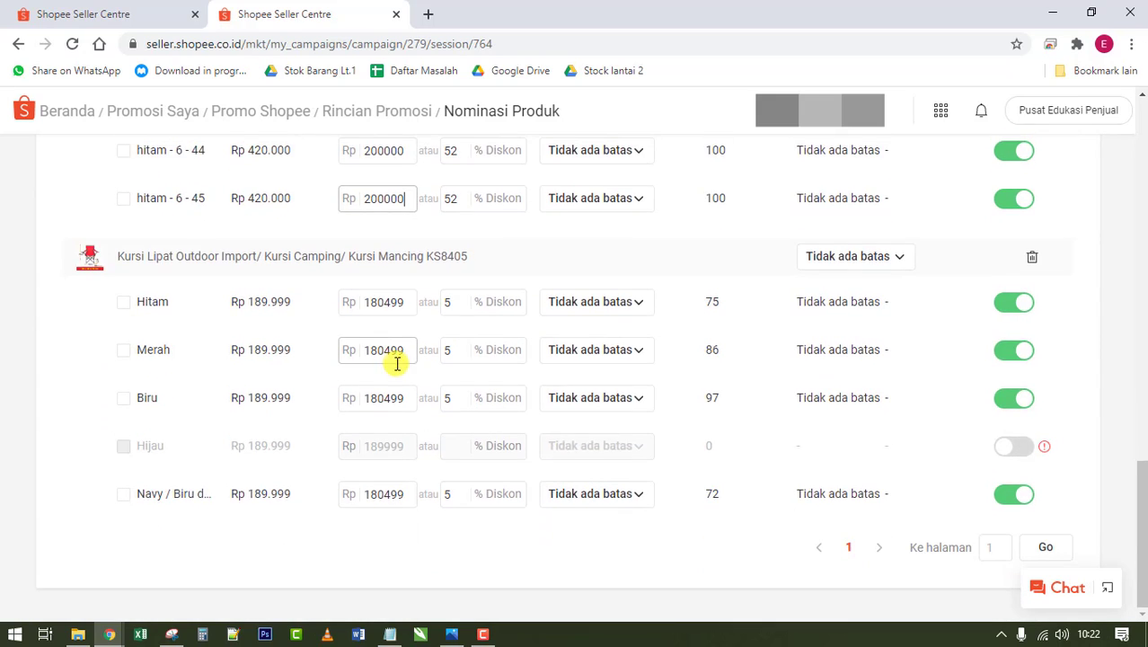
{"action": "double_click", "coordinate": [381, 302]}
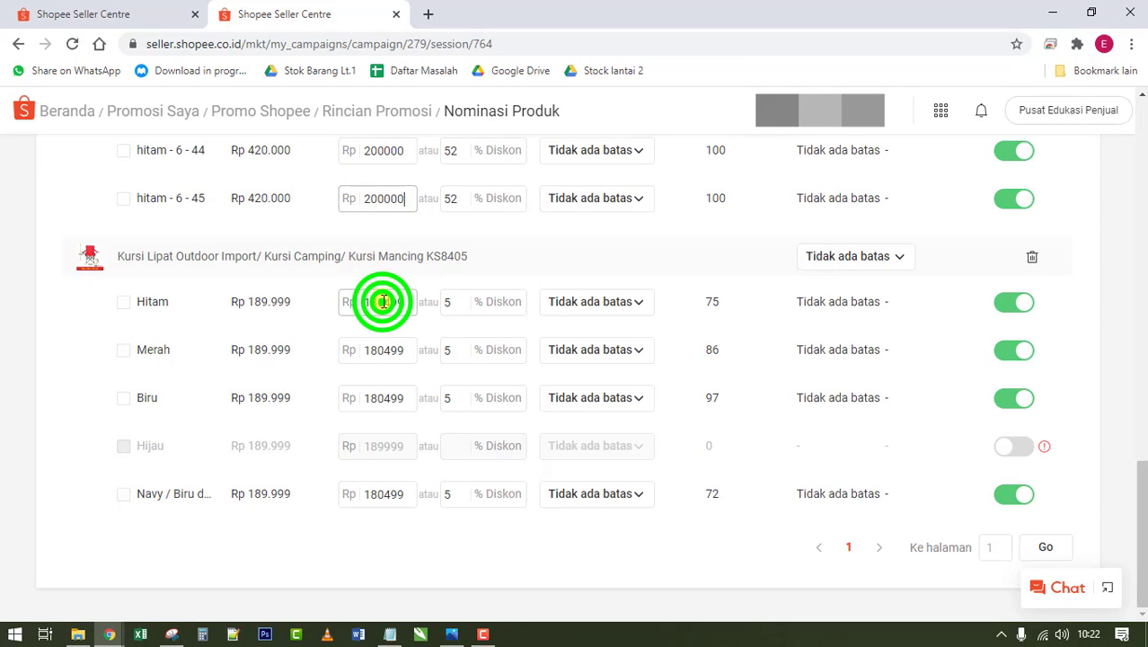
{"action": "type", "text": "140000"}
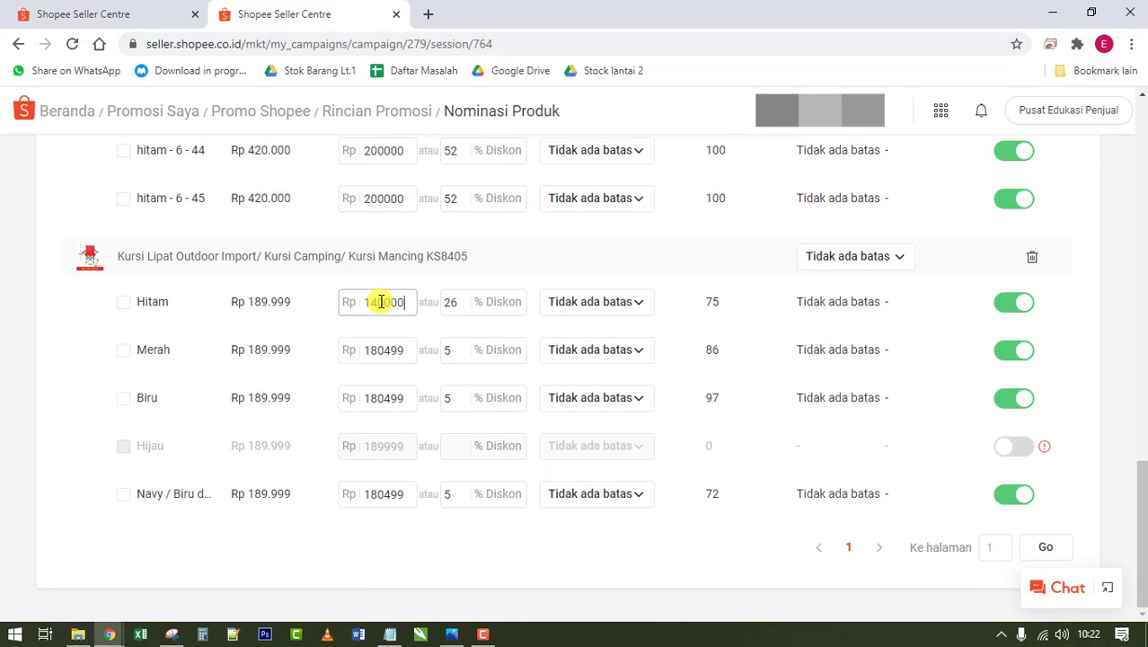
{"action": "double_click", "coordinate": [383, 349]}
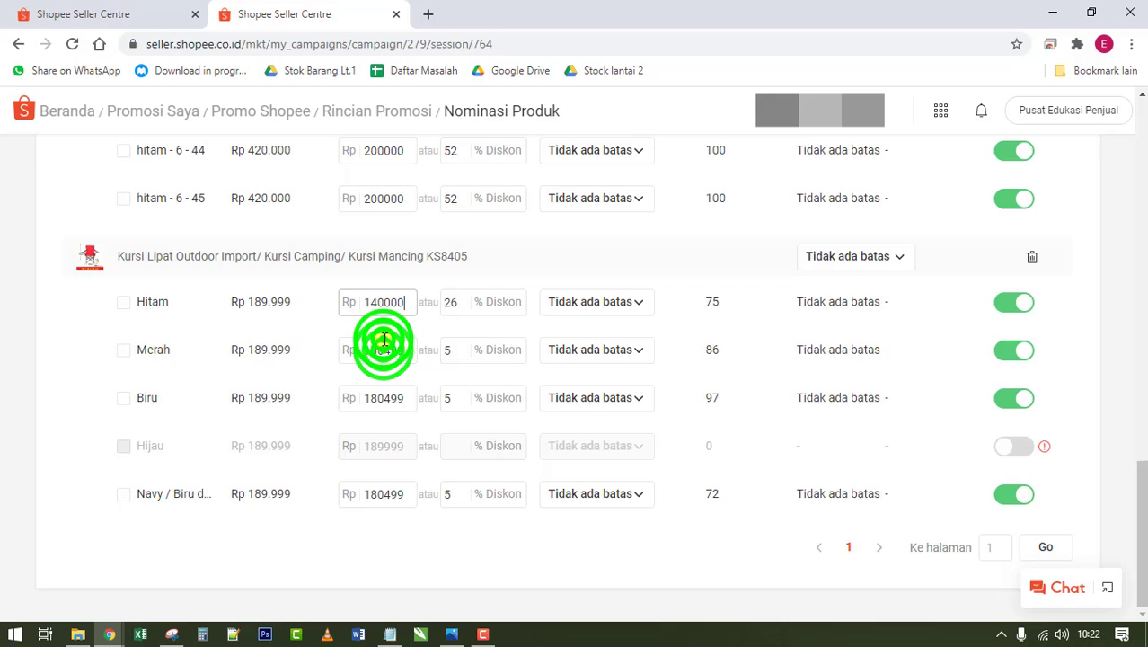
{"action": "type", "text": "140000"}
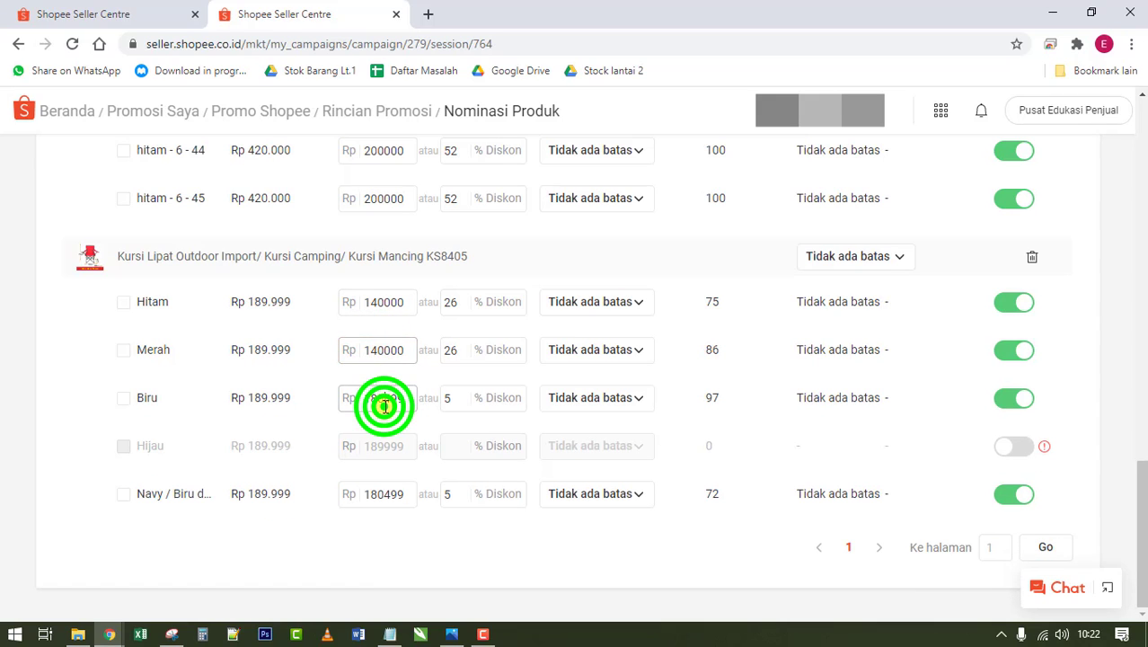
{"action": "double_click", "coordinate": [384, 406]}
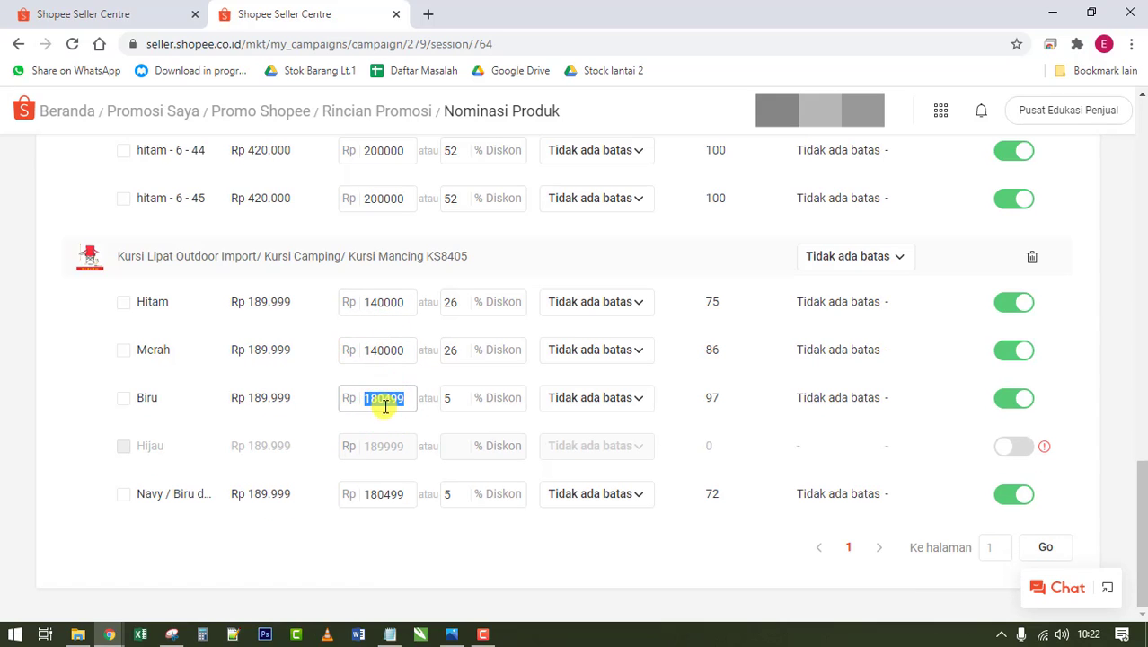
{"action": "type", "text": "140000"}
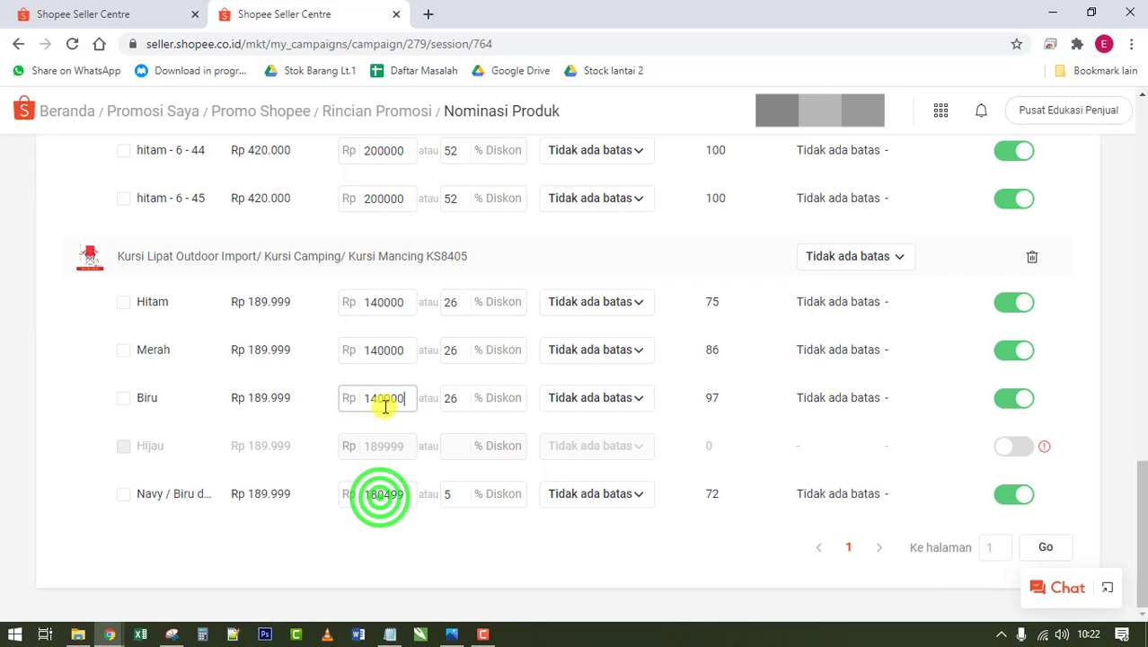
{"action": "double_click", "coordinate": [379, 494]}
{"action": "type", "text": "140"}
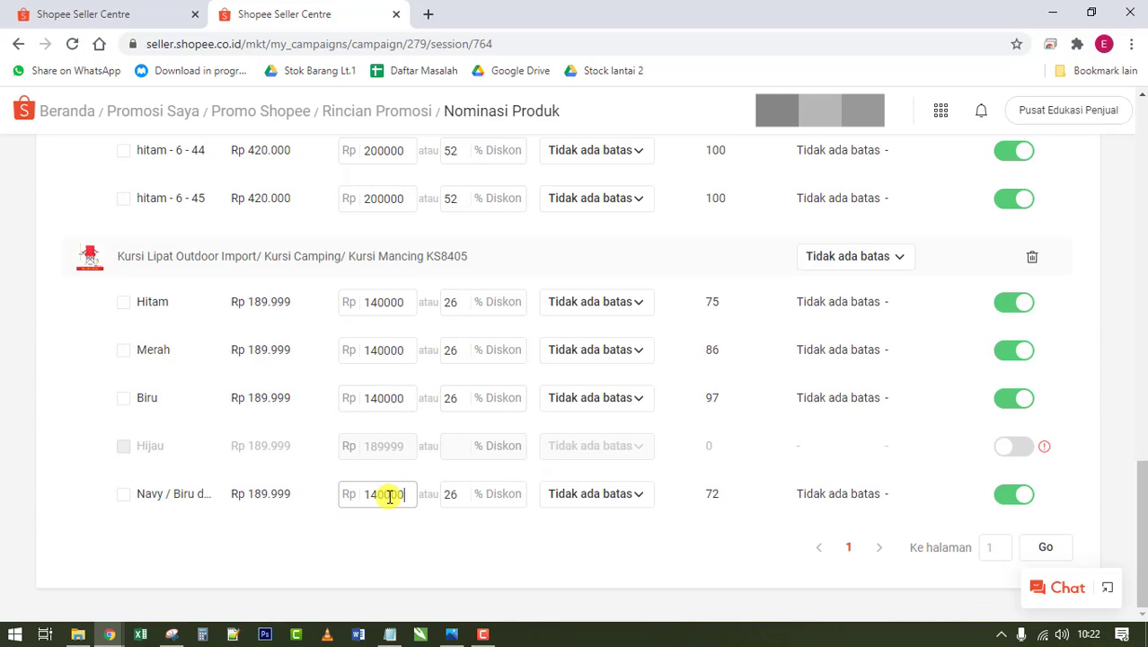
{"action": "type", "text": "000"}
Step: Set the discounted price of the Walpaper Dinding product to Rp 32999
{"action": "scroll", "coordinate": [431, 449], "scroll_direction": "up", "scroll_amount": 7}
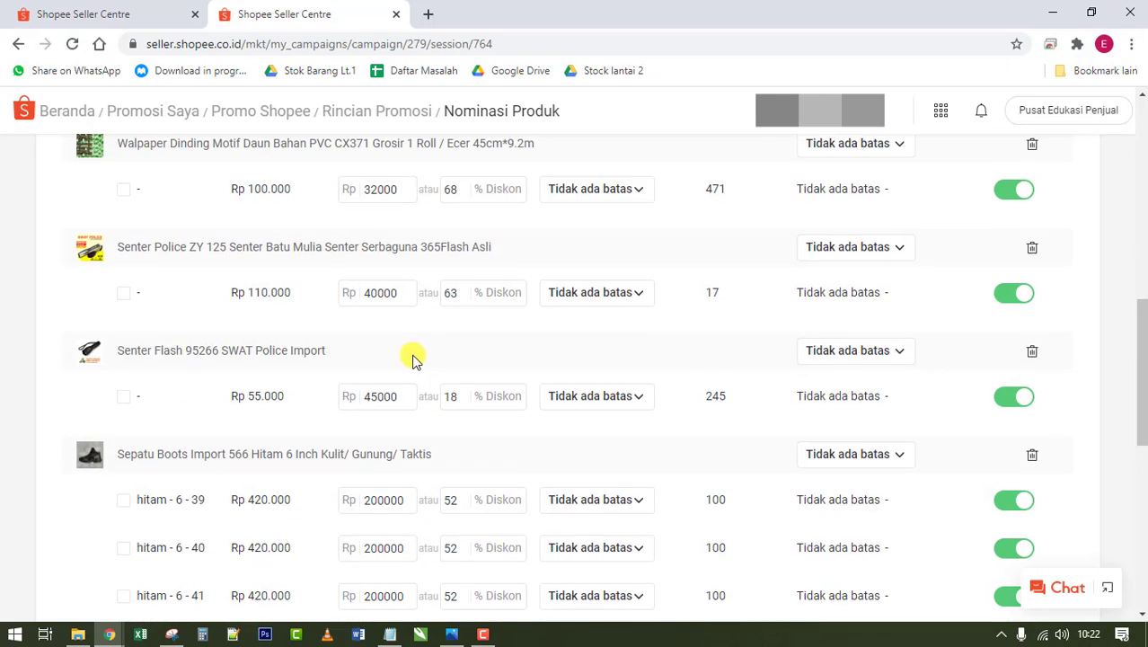
{"action": "scroll", "coordinate": [411, 357], "scroll_direction": "up", "scroll_amount": 2}
{"action": "left_click", "coordinate": [377, 441]}
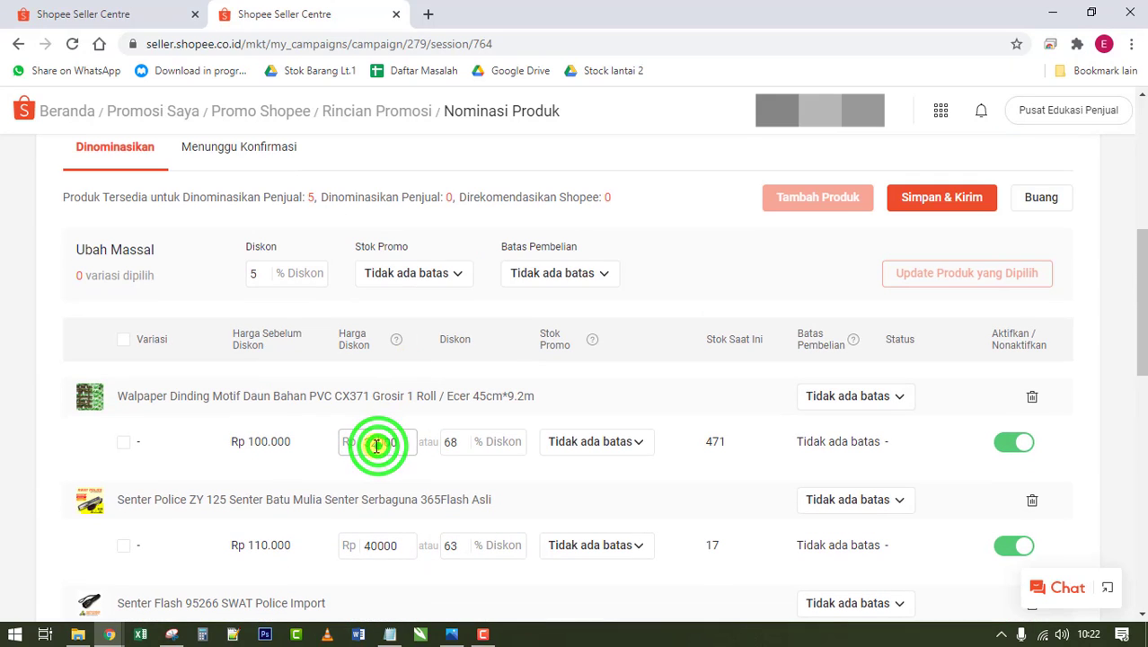
{"action": "double_click", "coordinate": [377, 441]}
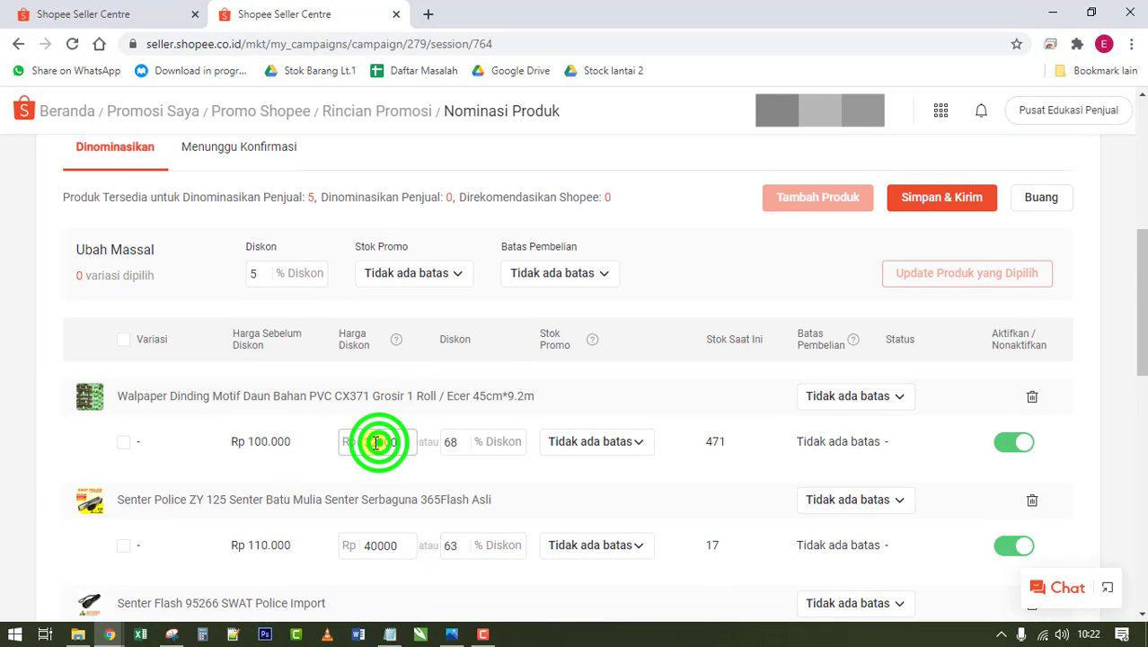
{"action": "left_click_drag", "start_coordinate": [378, 442], "coordinate": [423, 440]}
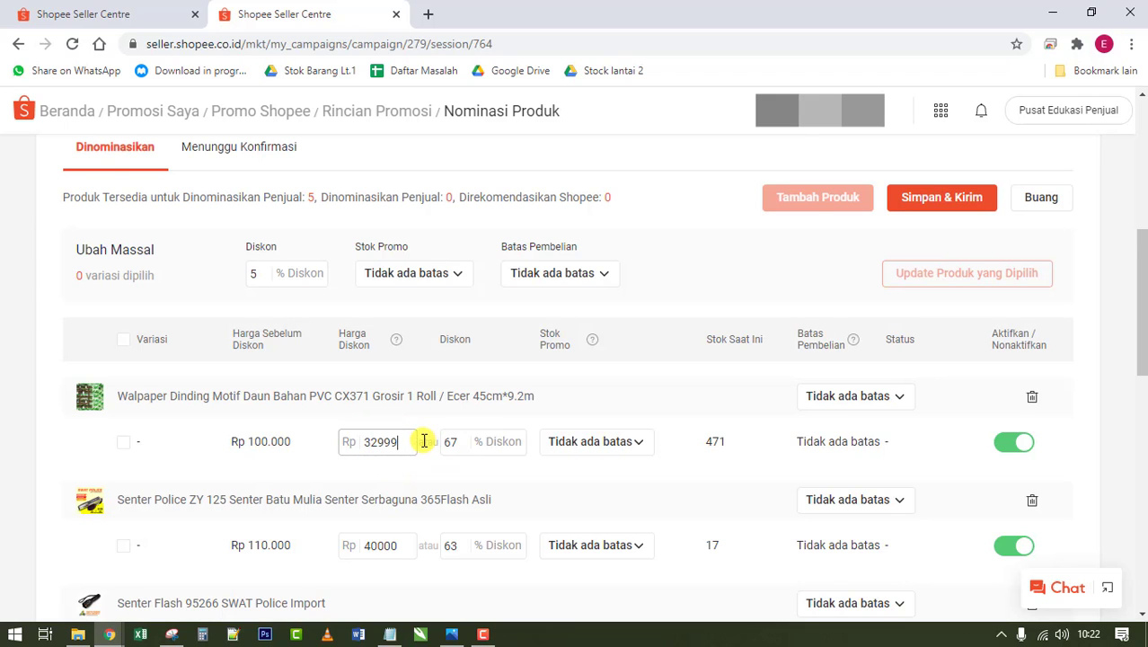
{"action": "type", "text": "999"}
Step: Review the discounted prices of all nominated products and the session's dates and product criteria
{"action": "scroll", "coordinate": [424, 440], "scroll_direction": "down", "scroll_amount": 3}
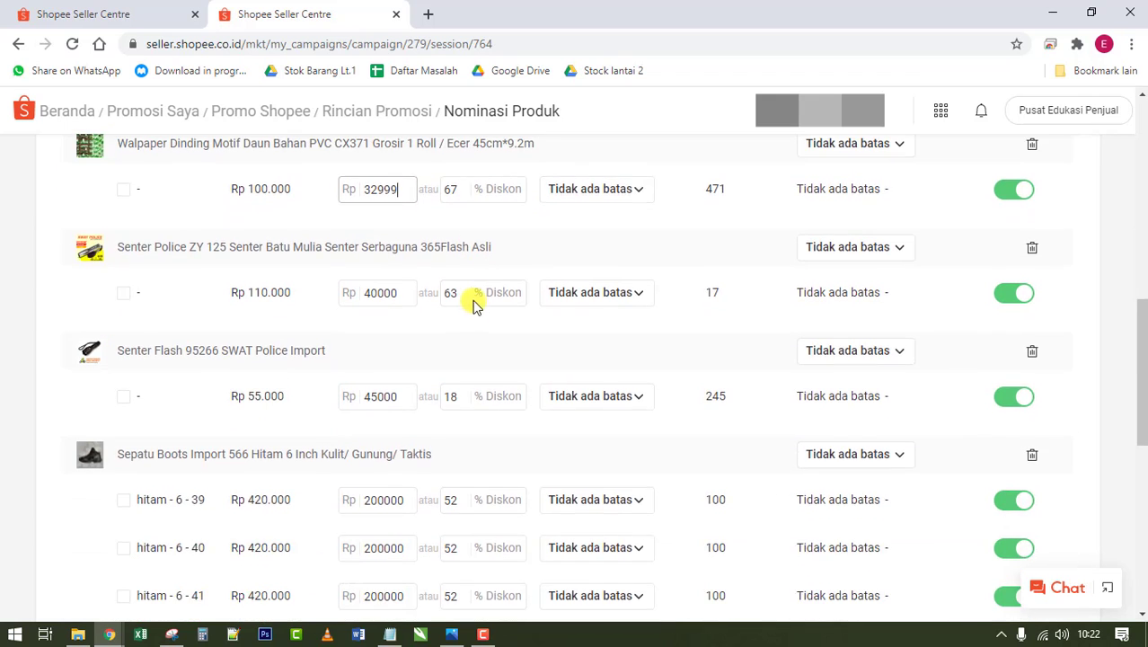
{"action": "scroll", "coordinate": [300, 474], "scroll_direction": "up", "scroll_amount": 1}
{"action": "scroll", "coordinate": [384, 372], "scroll_direction": "down", "scroll_amount": 5}
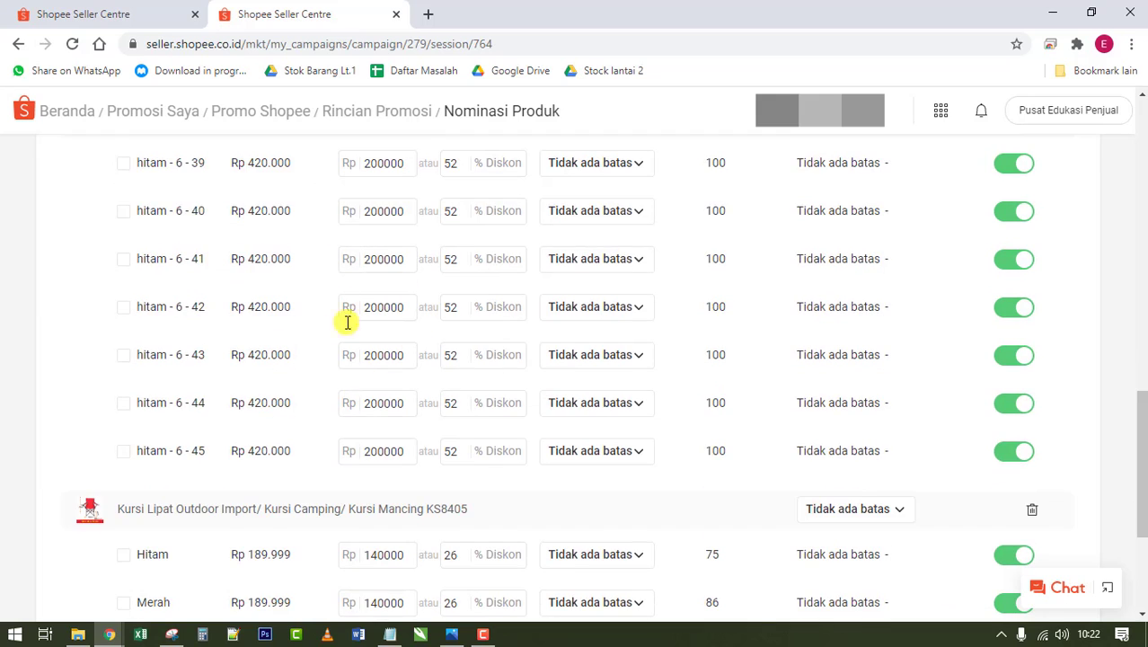
{"action": "scroll", "coordinate": [348, 321], "scroll_direction": "down", "scroll_amount": 3}
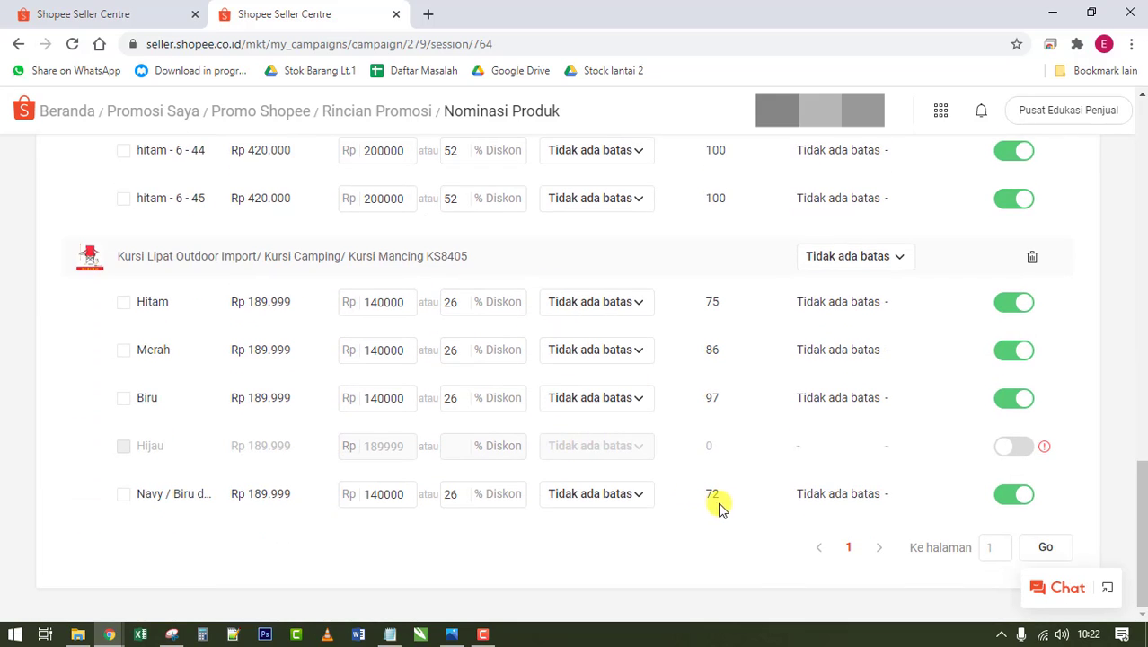
{"action": "scroll", "coordinate": [768, 490], "scroll_direction": "up", "scroll_amount": 9}
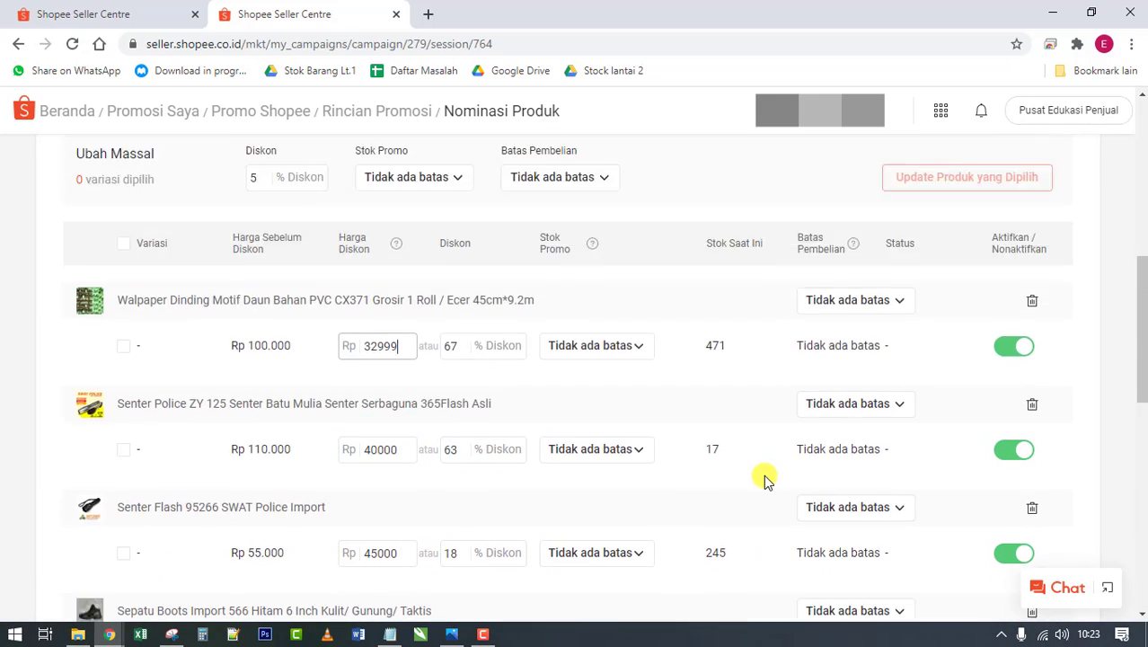
{"action": "scroll", "coordinate": [764, 480], "scroll_direction": "up", "scroll_amount": 2}
{"action": "scroll", "coordinate": [568, 359], "scroll_direction": "down", "scroll_amount": 1}
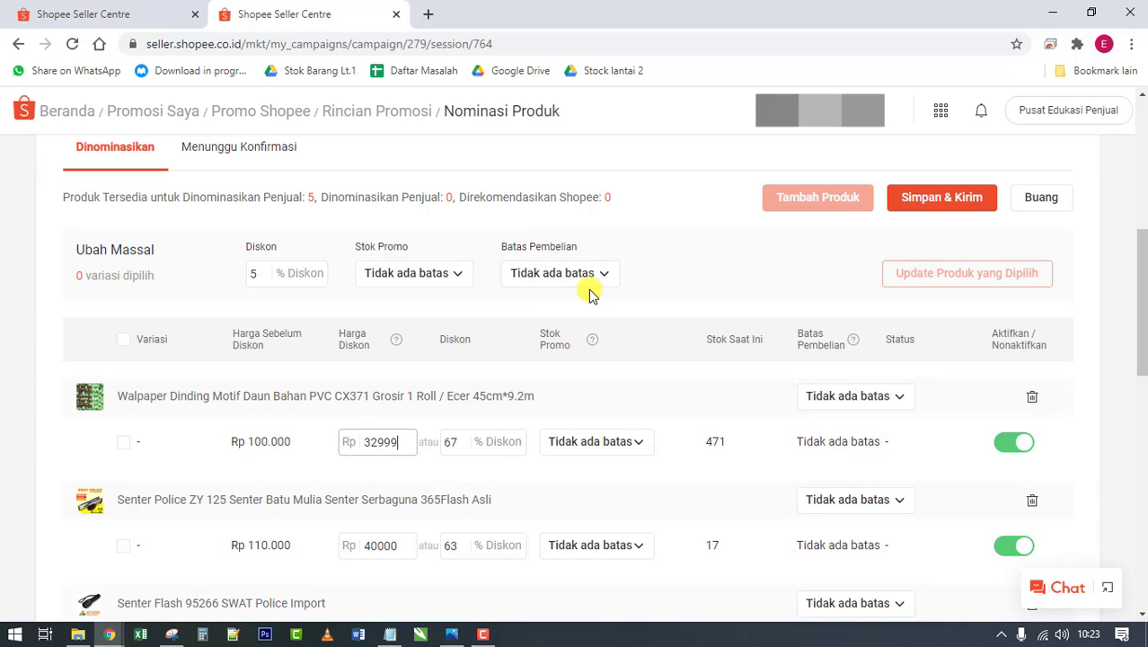
{"action": "scroll", "coordinate": [239, 234], "scroll_direction": "up", "scroll_amount": 2}
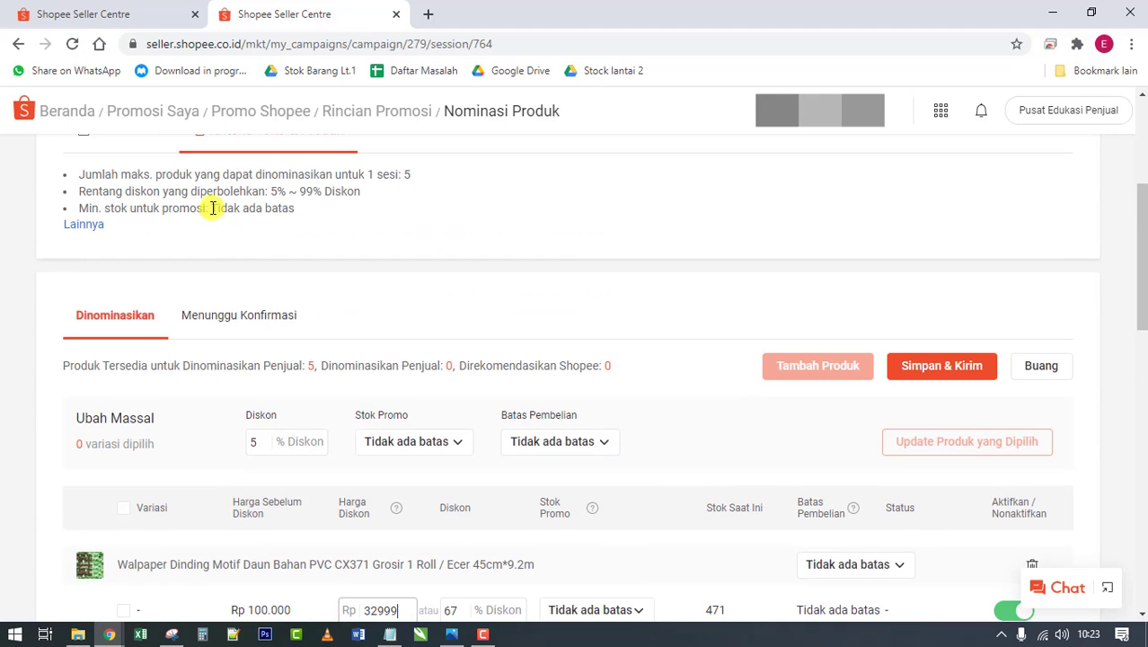
{"action": "scroll", "coordinate": [413, 178], "scroll_direction": "up", "scroll_amount": 3}
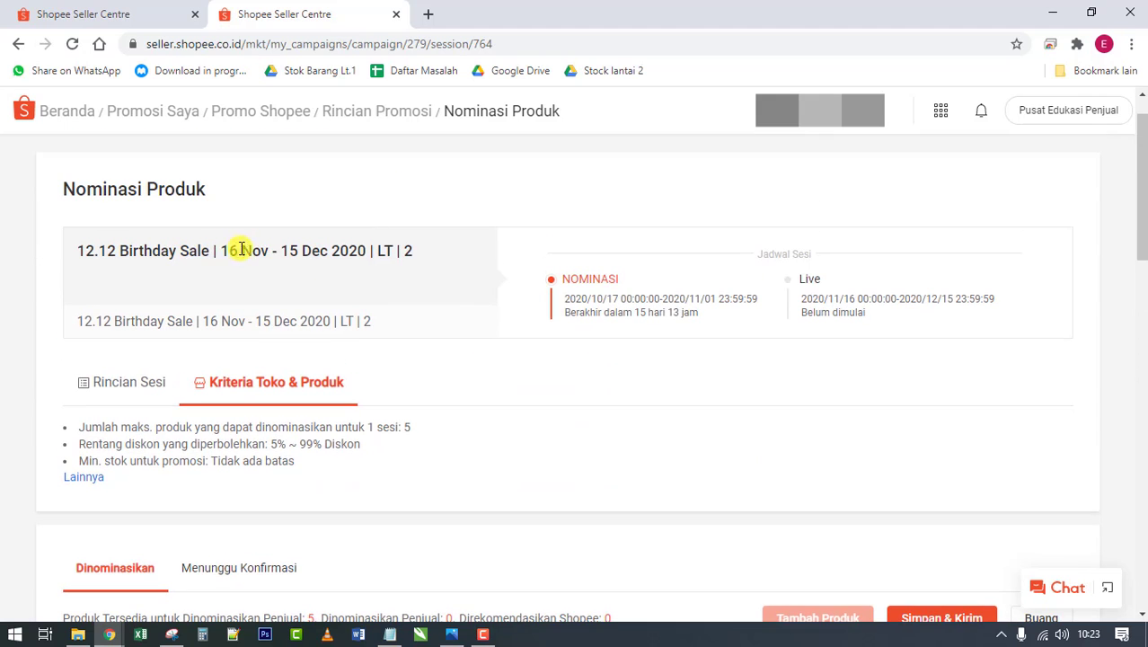
Step: Switch the bulk Batas Pembelian setting to Atur Batas, enter a limit of 2 and clear the value again
{"action": "scroll", "coordinate": [342, 244], "scroll_direction": "down", "scroll_amount": 6}
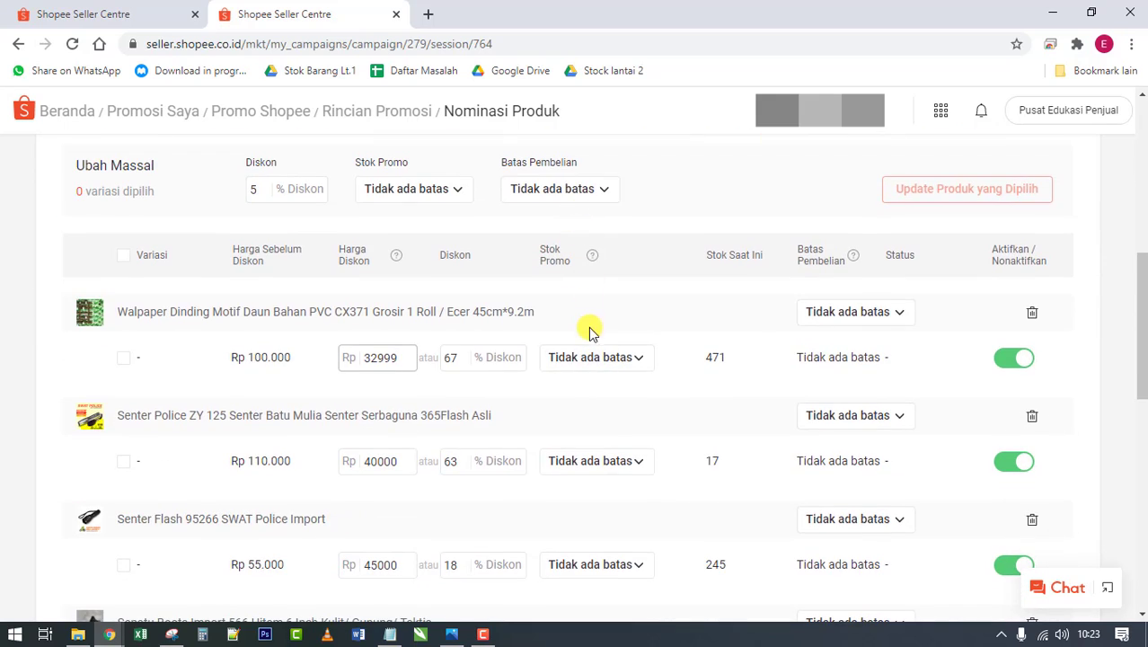
{"action": "left_click", "coordinate": [594, 186]}
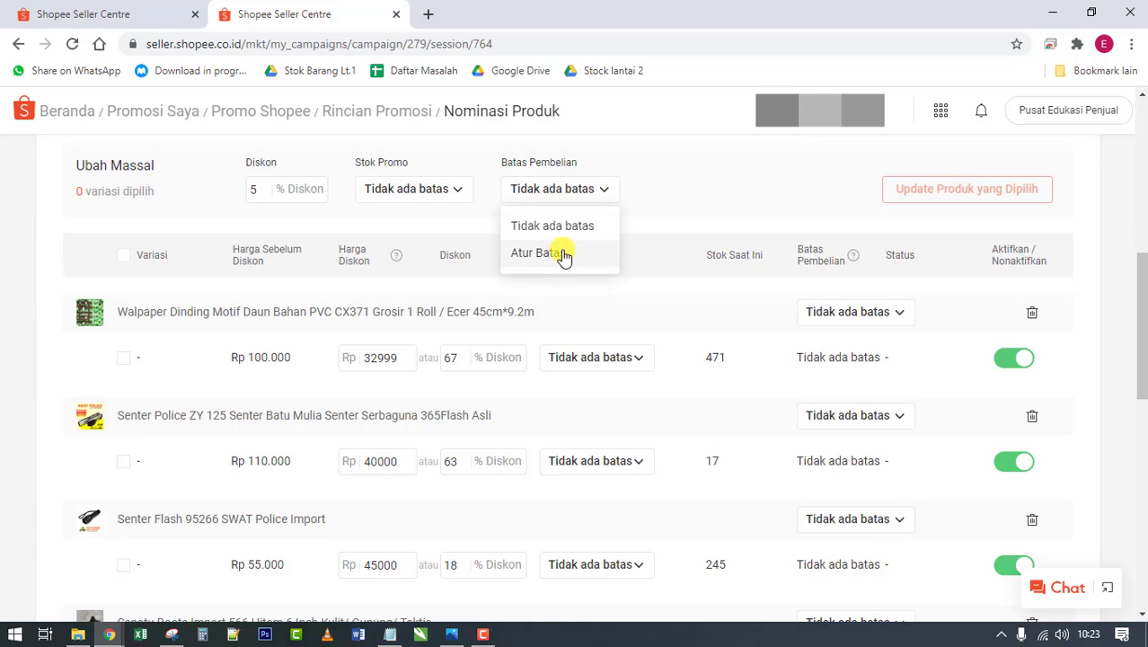
{"action": "left_click", "coordinate": [643, 195]}
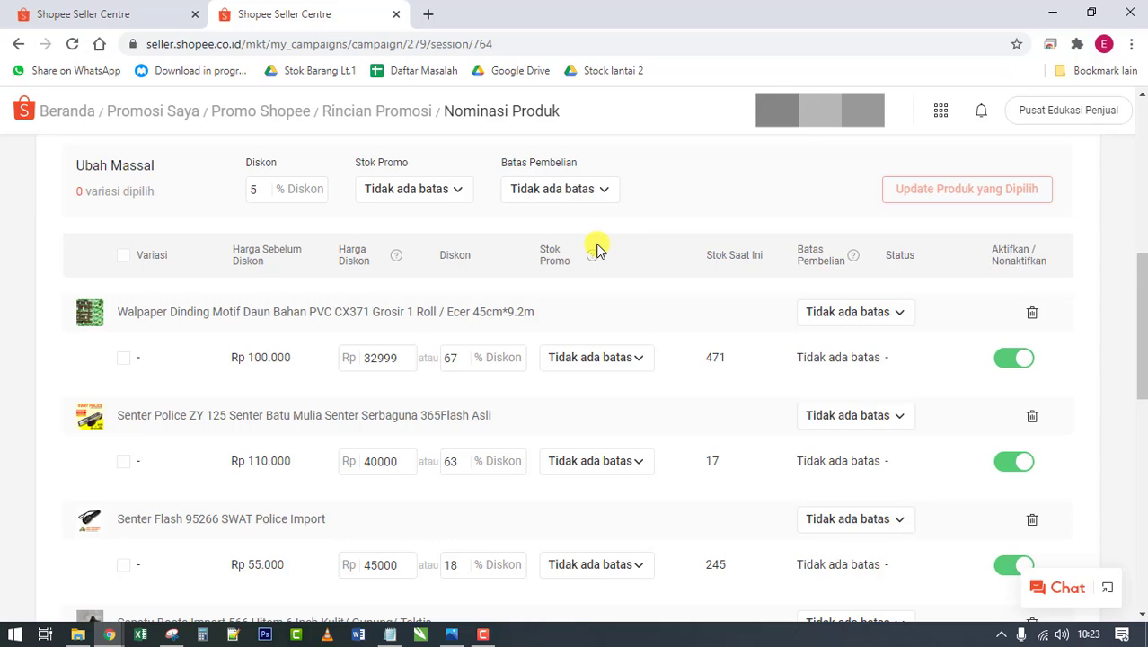
{"action": "mouse_move", "coordinate": [592, 255]}
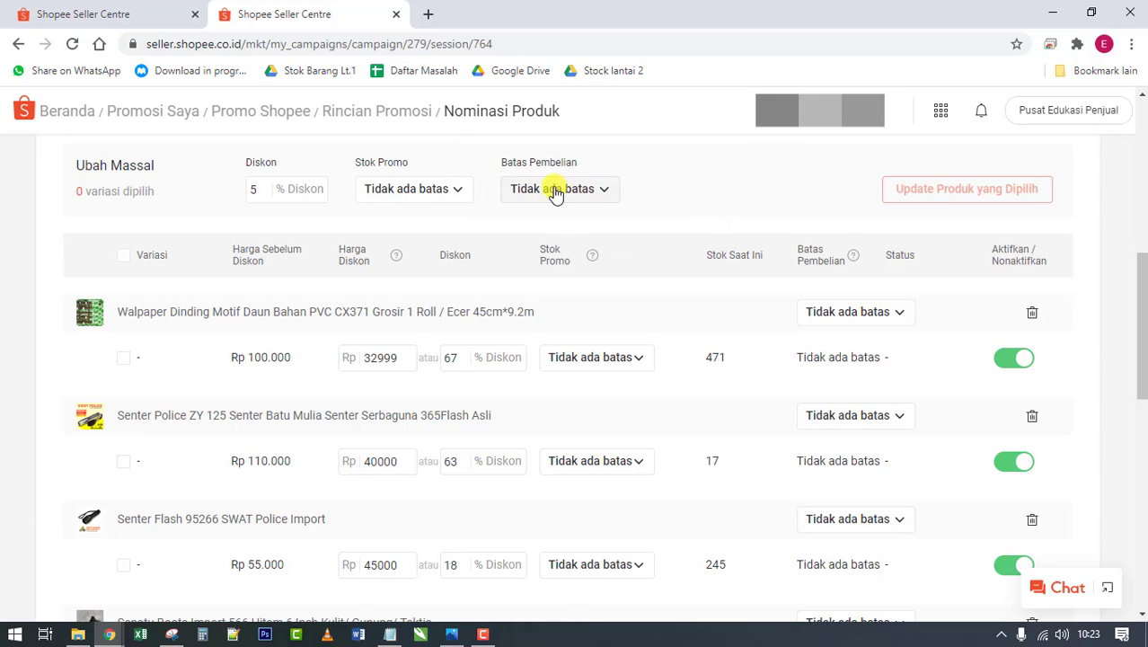
{"action": "left_click", "coordinate": [553, 189]}
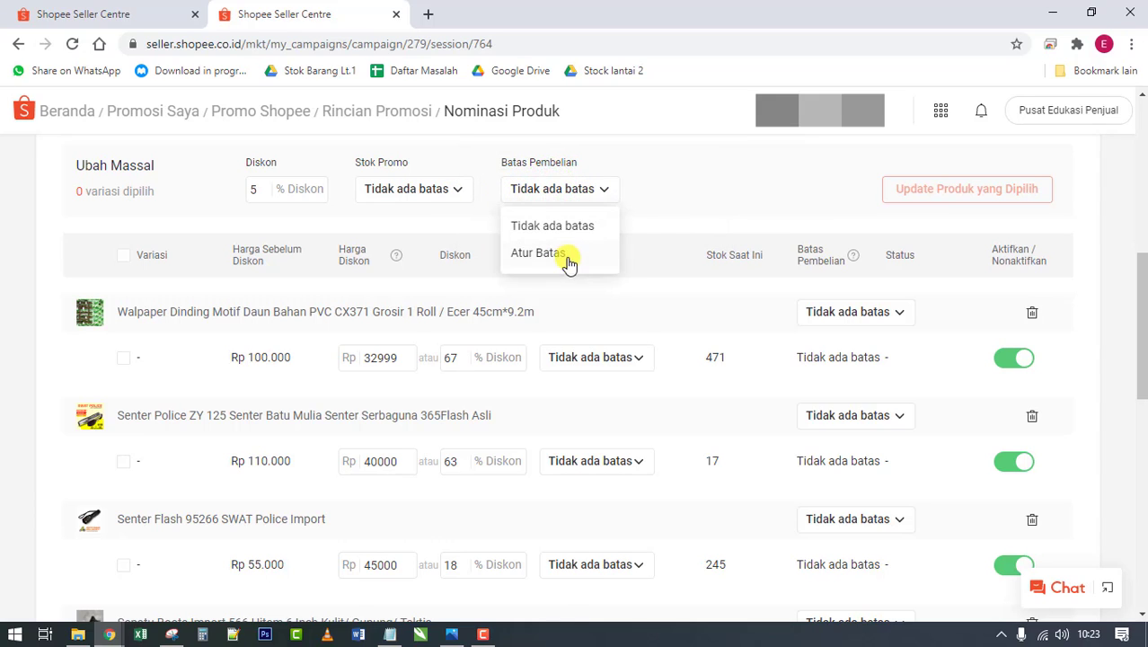
{"action": "left_click", "coordinate": [585, 256]}
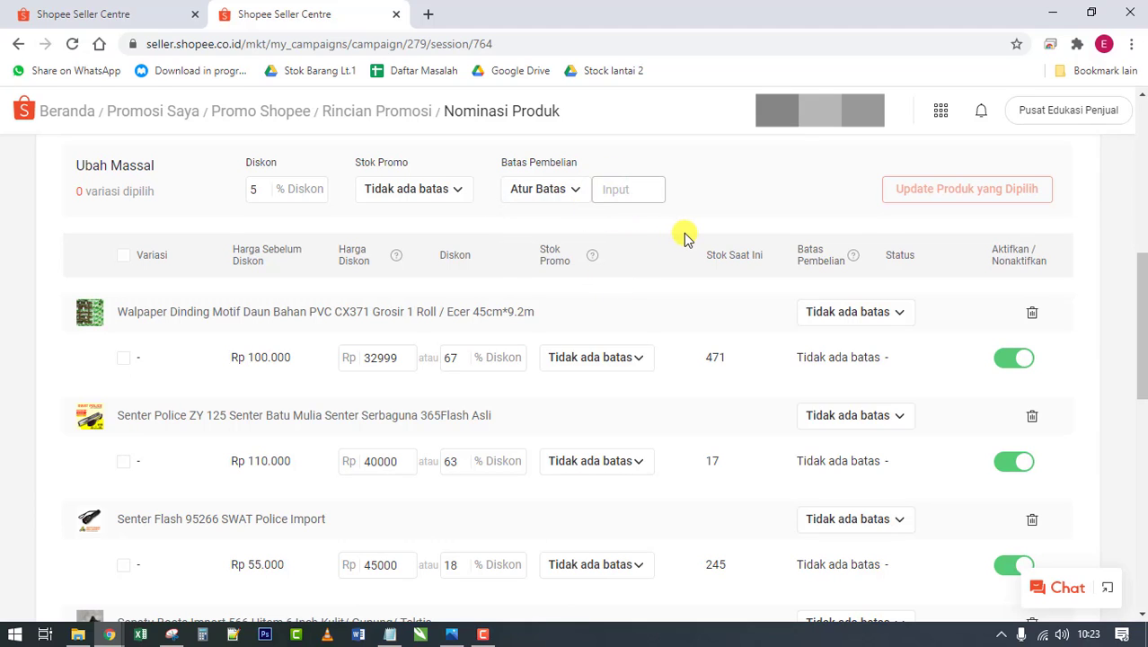
{"action": "type", "text": "2"}
{"action": "double_click", "coordinate": [618, 189]}
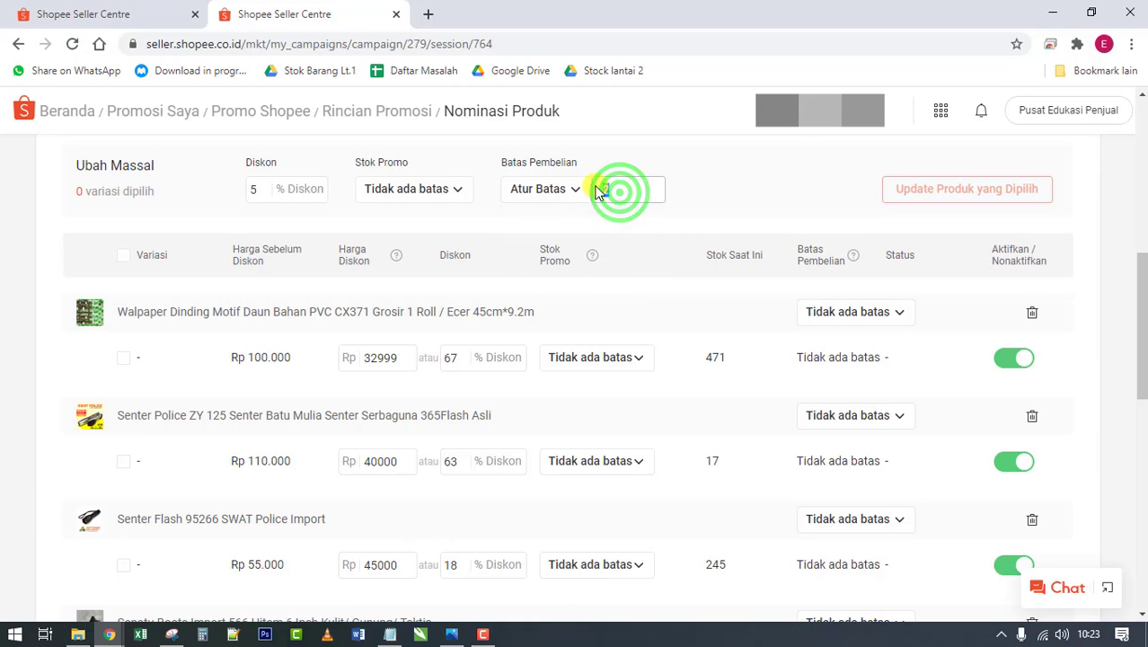
{"action": "key", "text": "BackSpace"}
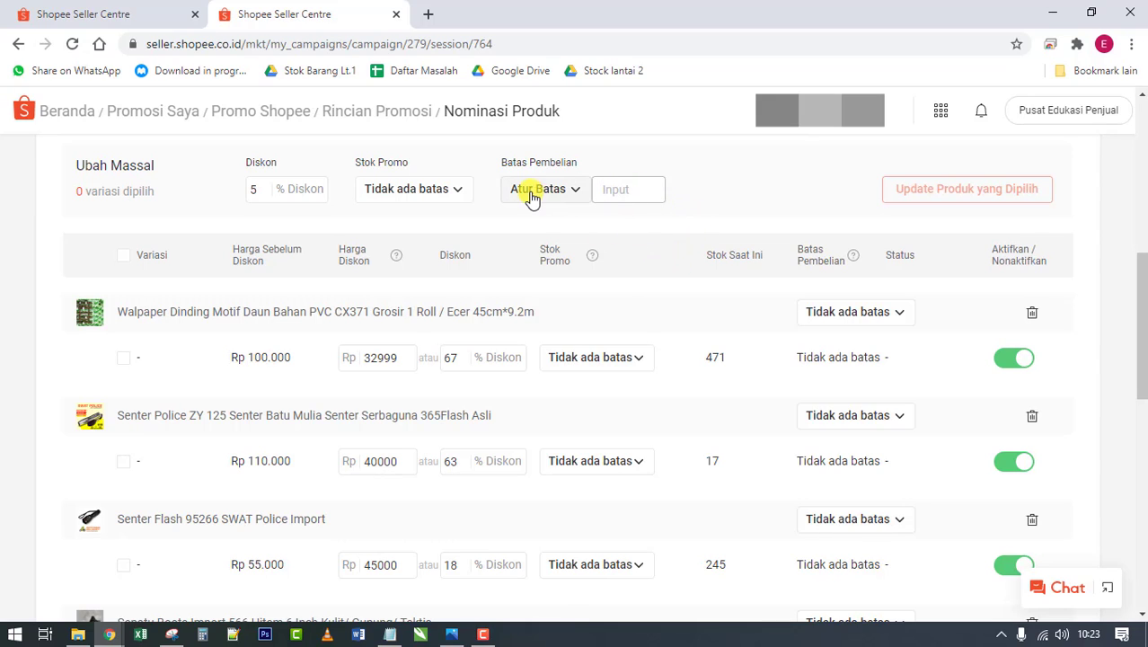
Step: Switch the bulk Stok Promo setting to Atur Batas and activate its limit field without entering a value
{"action": "left_click", "coordinate": [440, 191]}
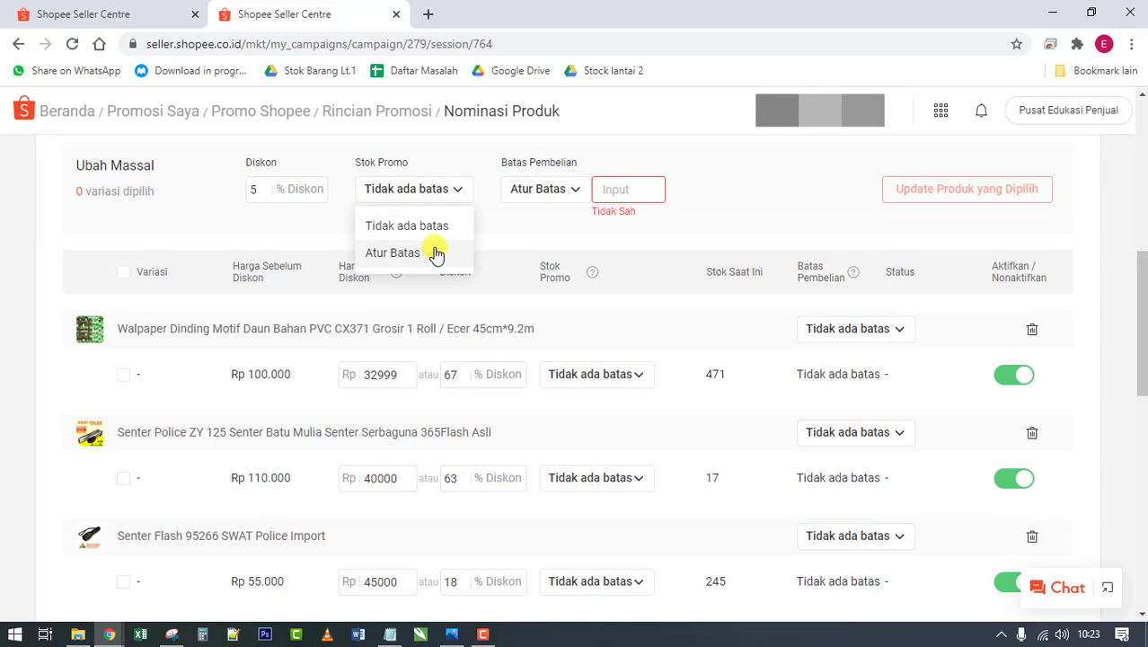
{"action": "left_click", "coordinate": [436, 255]}
{"action": "left_click", "coordinate": [478, 191]}
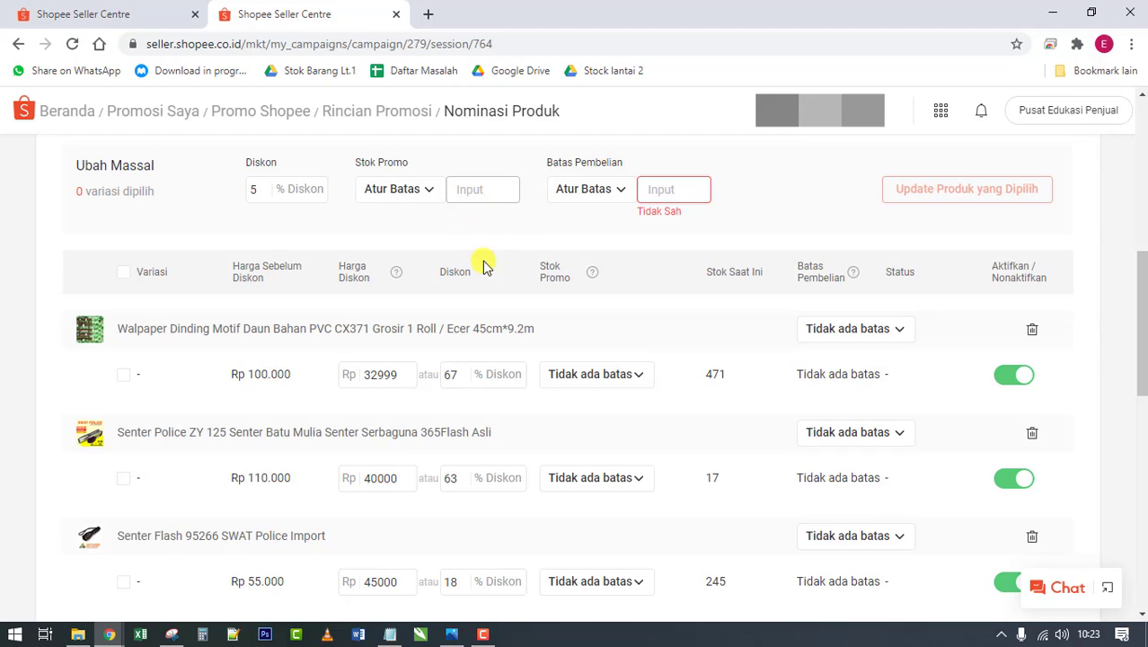
{"action": "left_click", "coordinate": [419, 194]}
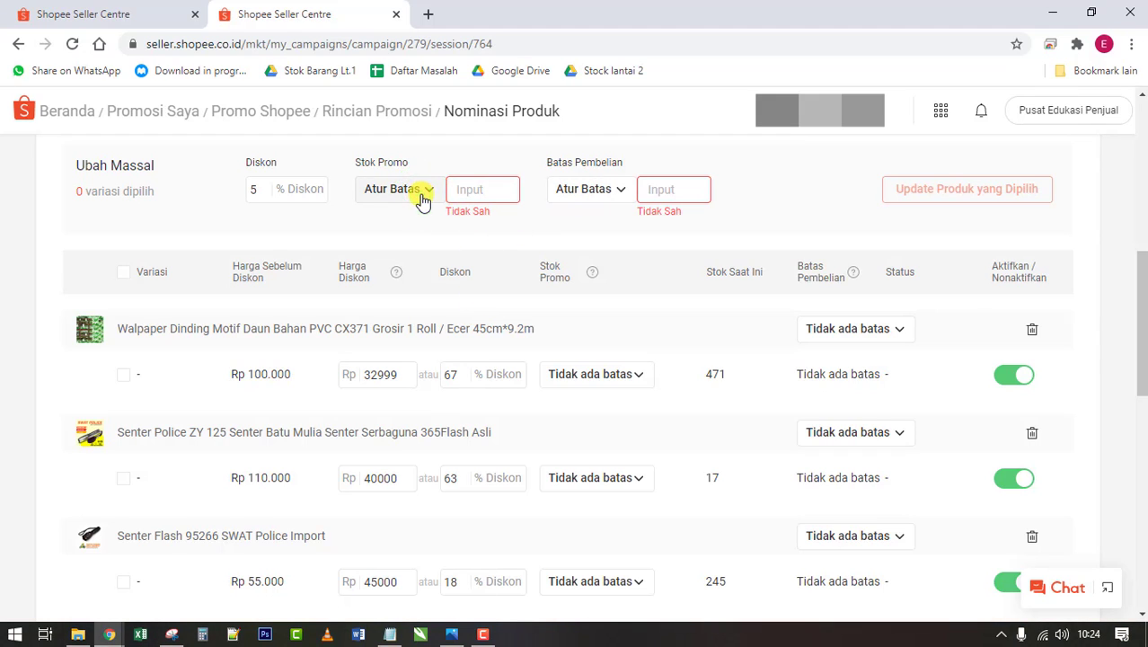
Step: Reset the bulk Stok Promo and Batas Pembelian settings to Tidak ada batas
{"action": "left_click", "coordinate": [422, 198]}
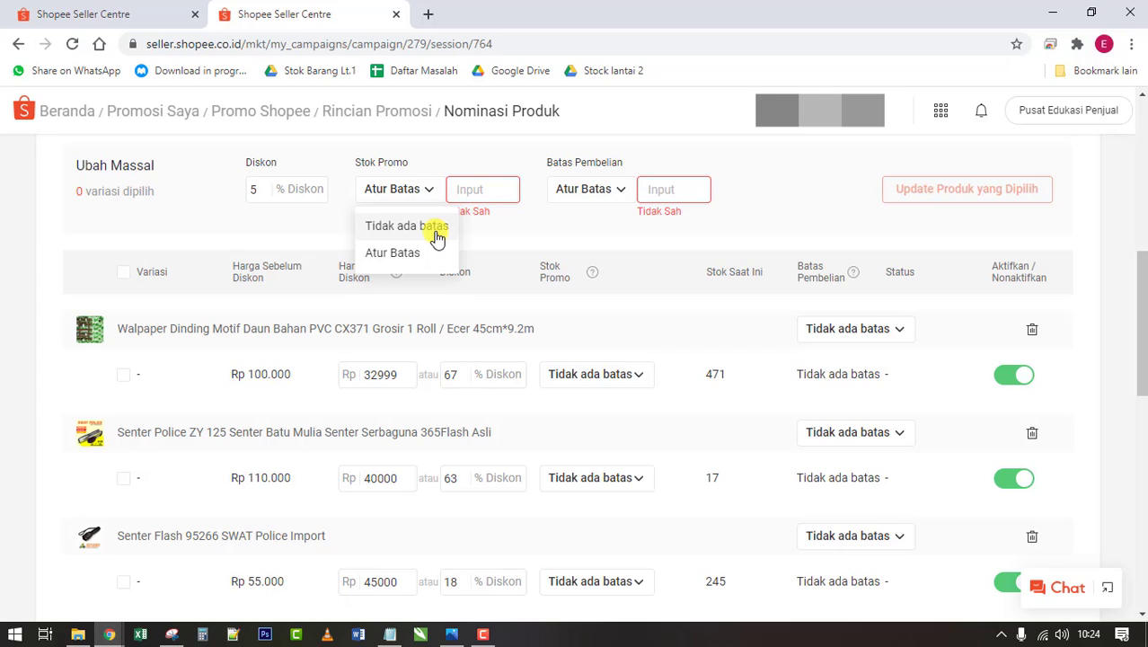
{"action": "left_click", "coordinate": [430, 225]}
{"action": "left_click", "coordinate": [545, 192]}
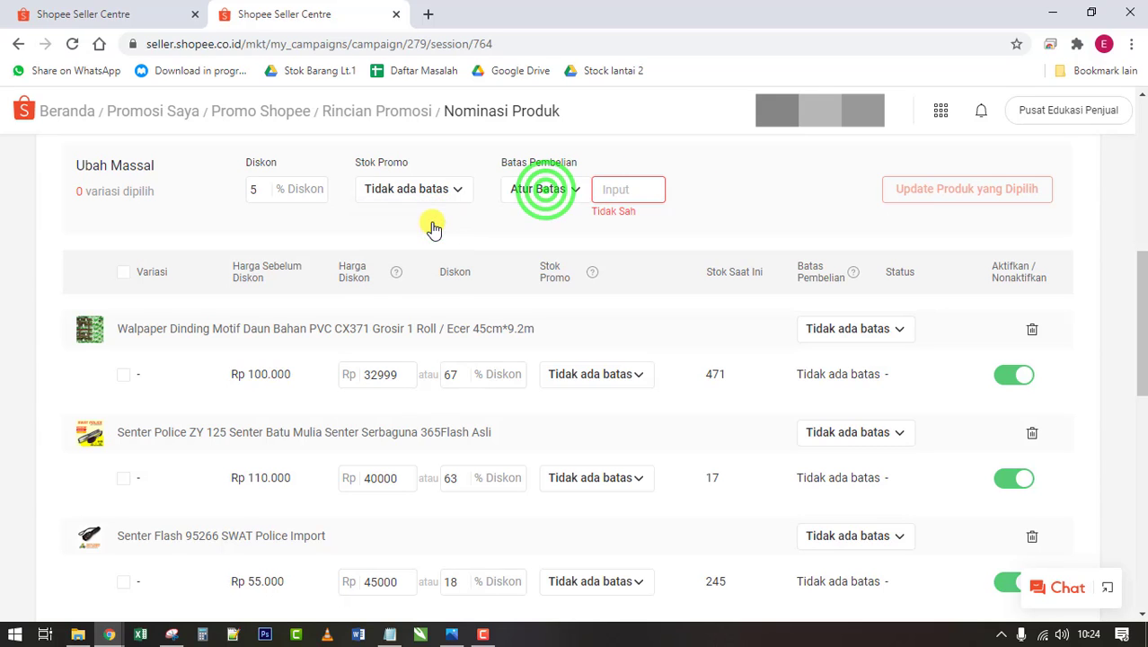
{"action": "left_click", "coordinate": [548, 226]}
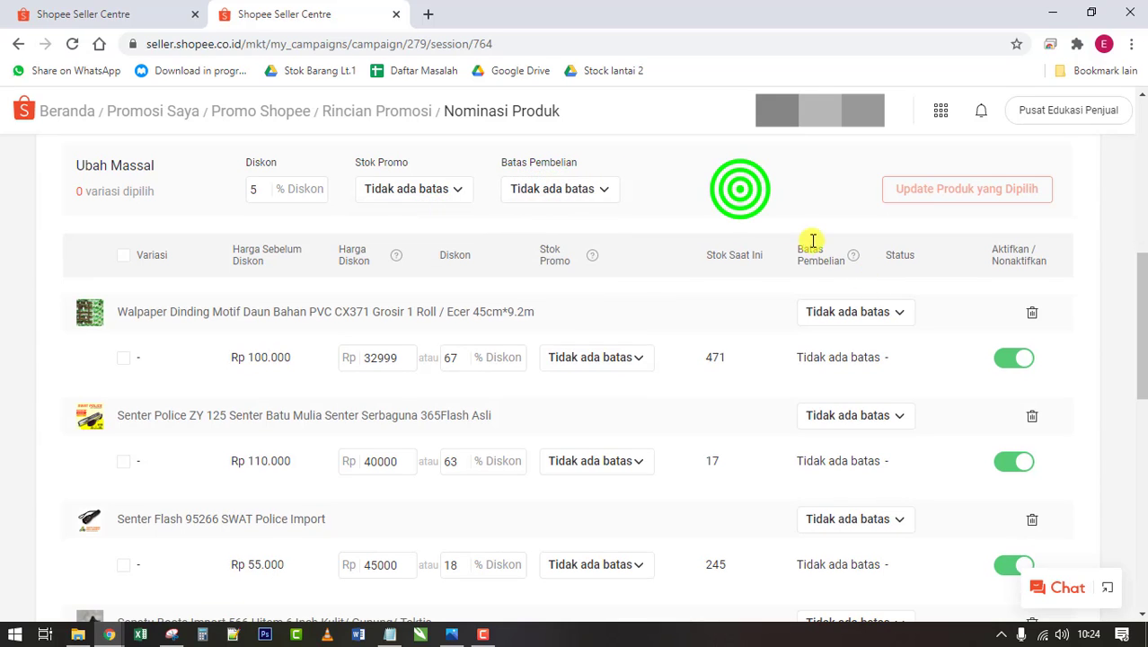
Step: Examine the current stock and activation of the nominated variations, especially the disabled Hijau variation of Kursi Lipat KS8405
{"action": "scroll", "coordinate": [897, 276], "scroll_direction": "down", "scroll_amount": 9}
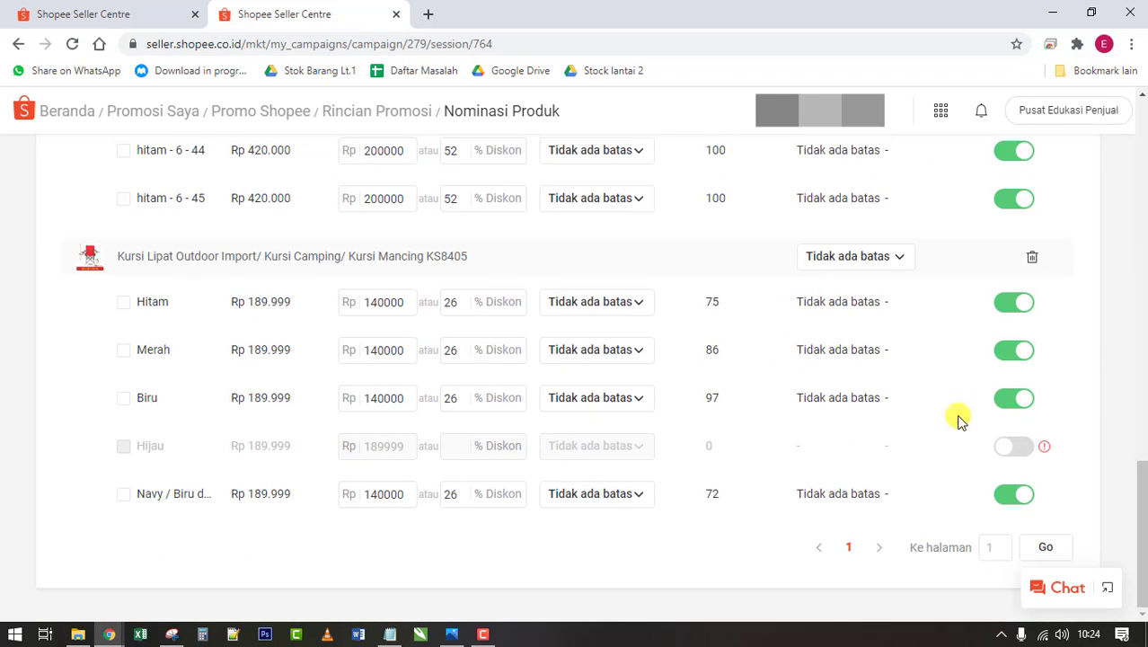
{"action": "scroll", "coordinate": [1063, 462], "scroll_direction": "up", "scroll_amount": 1}
{"action": "scroll", "coordinate": [1051, 422], "scroll_direction": "up", "scroll_amount": 7}
{"action": "scroll", "coordinate": [1045, 416], "scroll_direction": "down", "scroll_amount": 8}
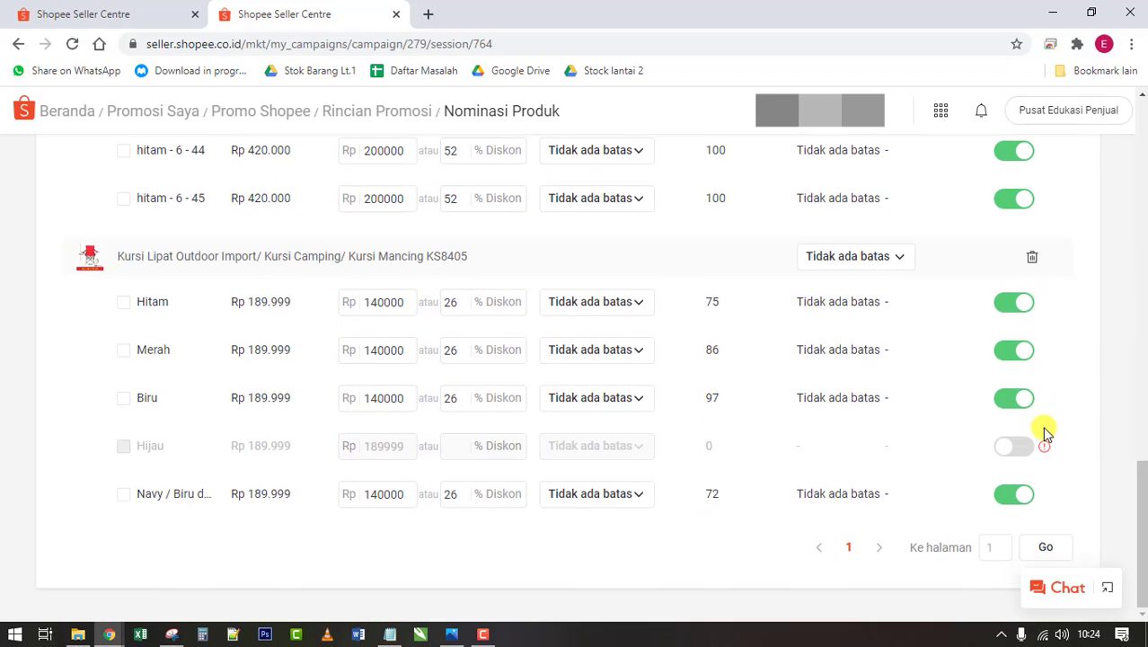
{"action": "mouse_move", "coordinate": [1044, 453]}
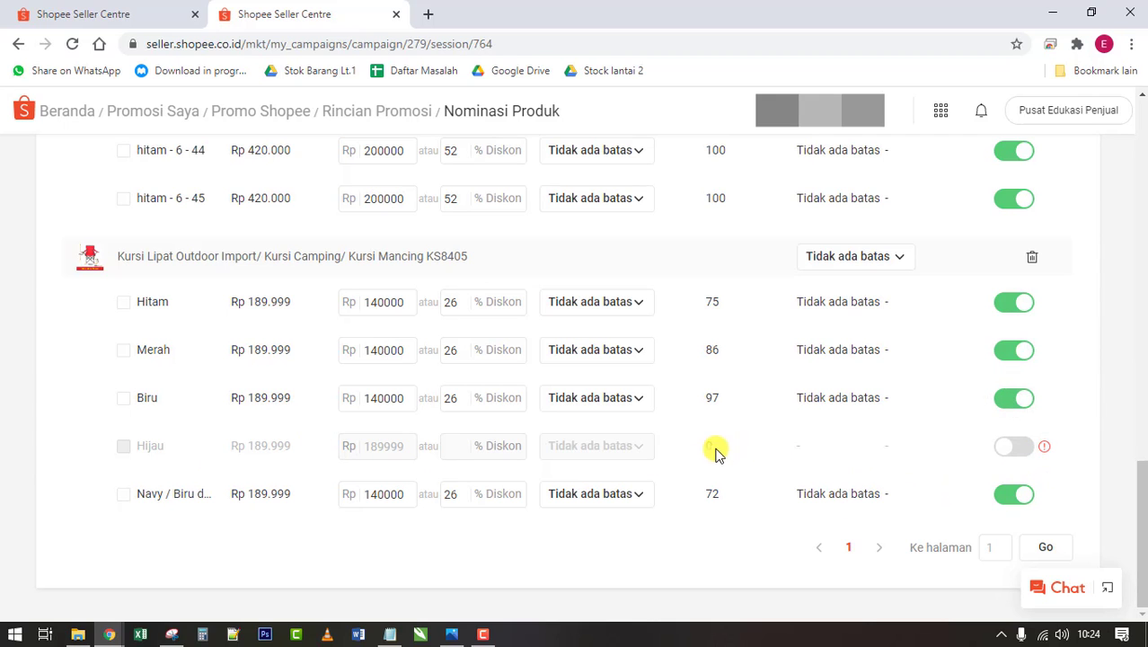
{"action": "scroll", "coordinate": [710, 453], "scroll_direction": "up", "scroll_amount": 8}
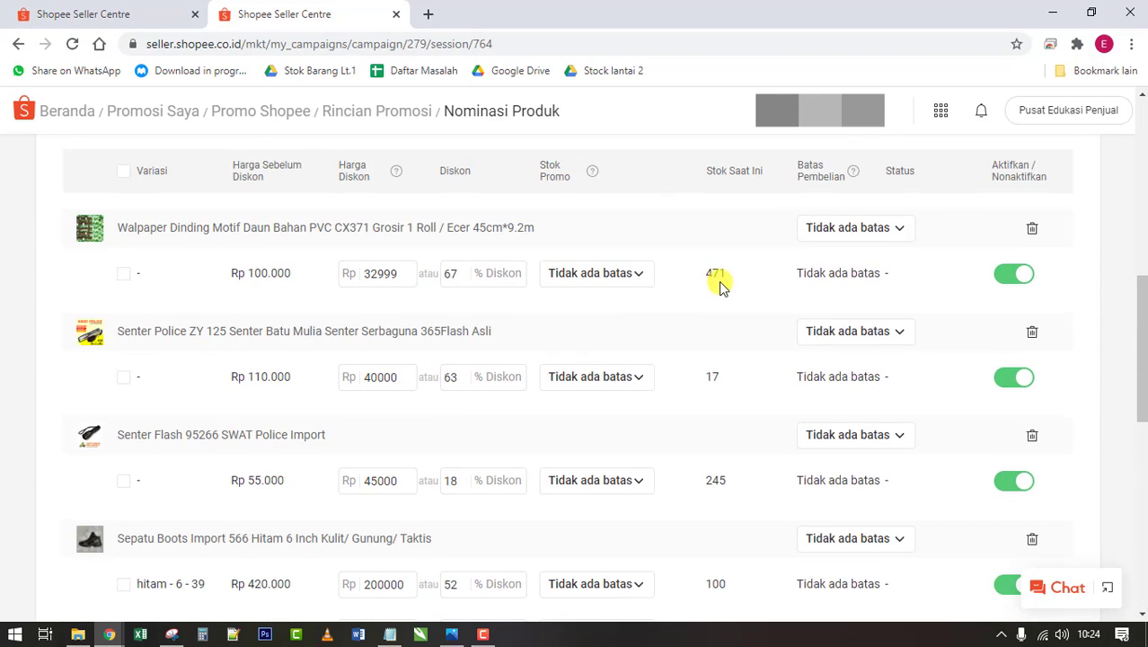
{"action": "scroll", "coordinate": [719, 285], "scroll_direction": "down", "scroll_amount": 6}
{"action": "scroll", "coordinate": [712, 386], "scroll_direction": "down", "scroll_amount": 3}
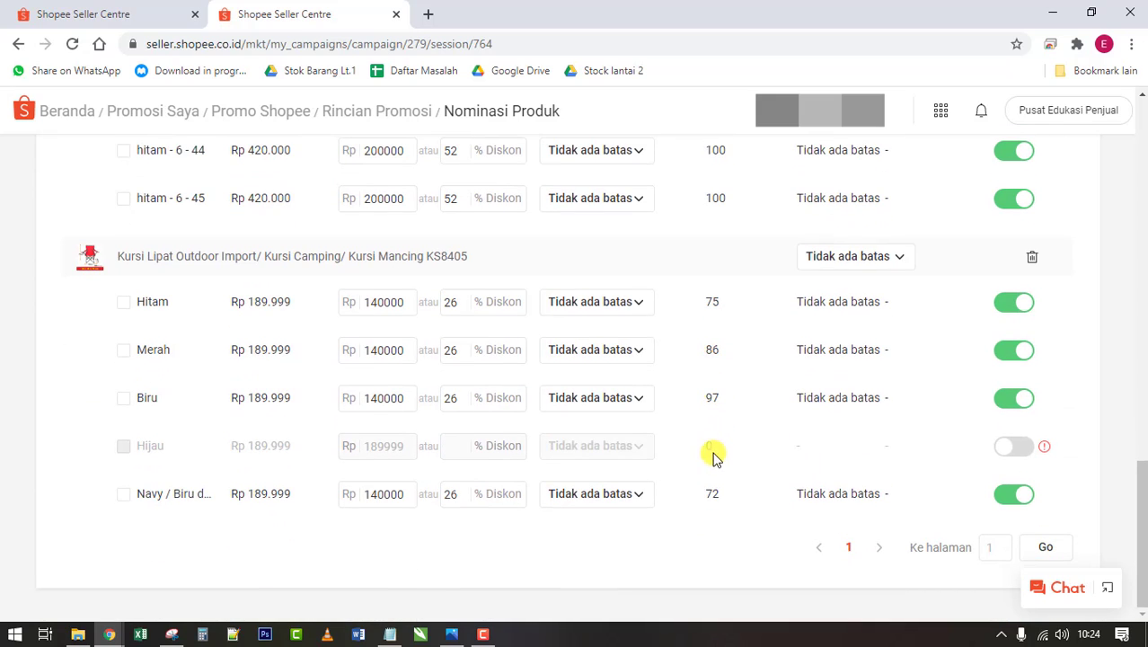
Step: Deactivate the Merah, Biru and Navy variations of Kursi Lipat KS8405 and activate them again
{"action": "left_click", "coordinate": [1015, 358]}
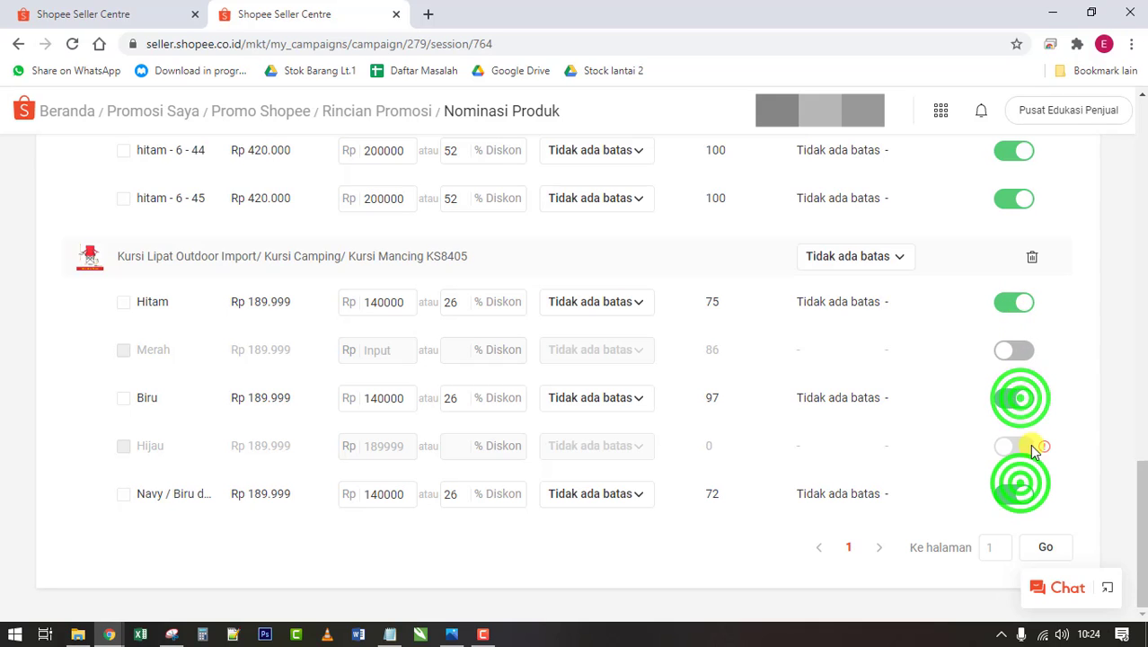
{"action": "left_click", "coordinate": [1016, 489]}
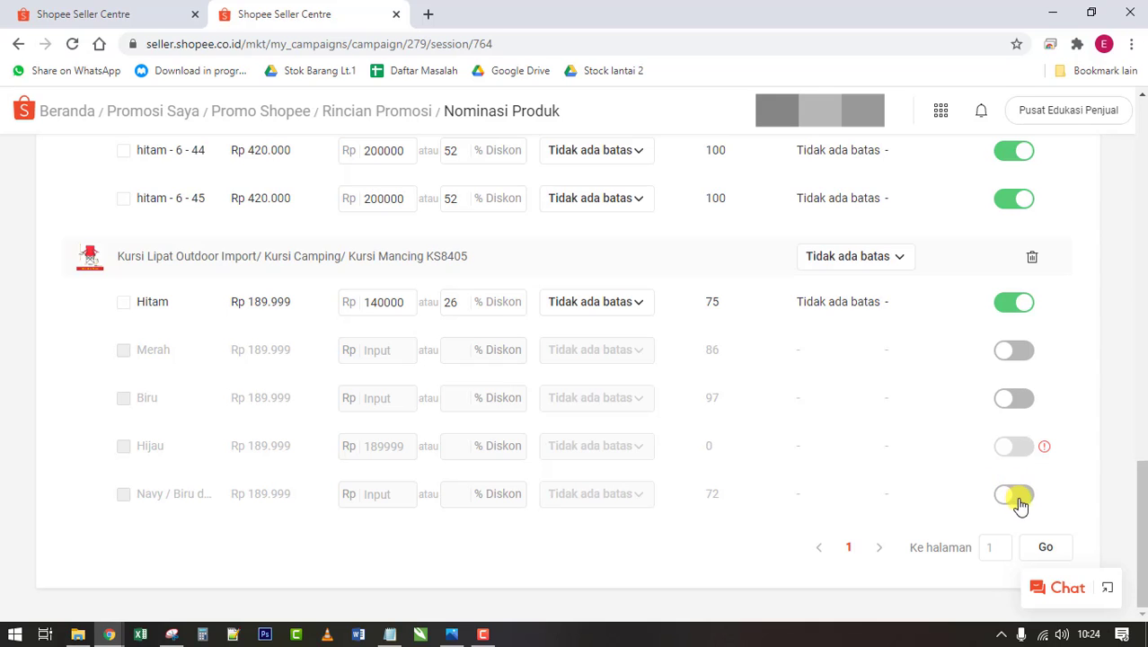
{"action": "left_click", "coordinate": [1017, 494]}
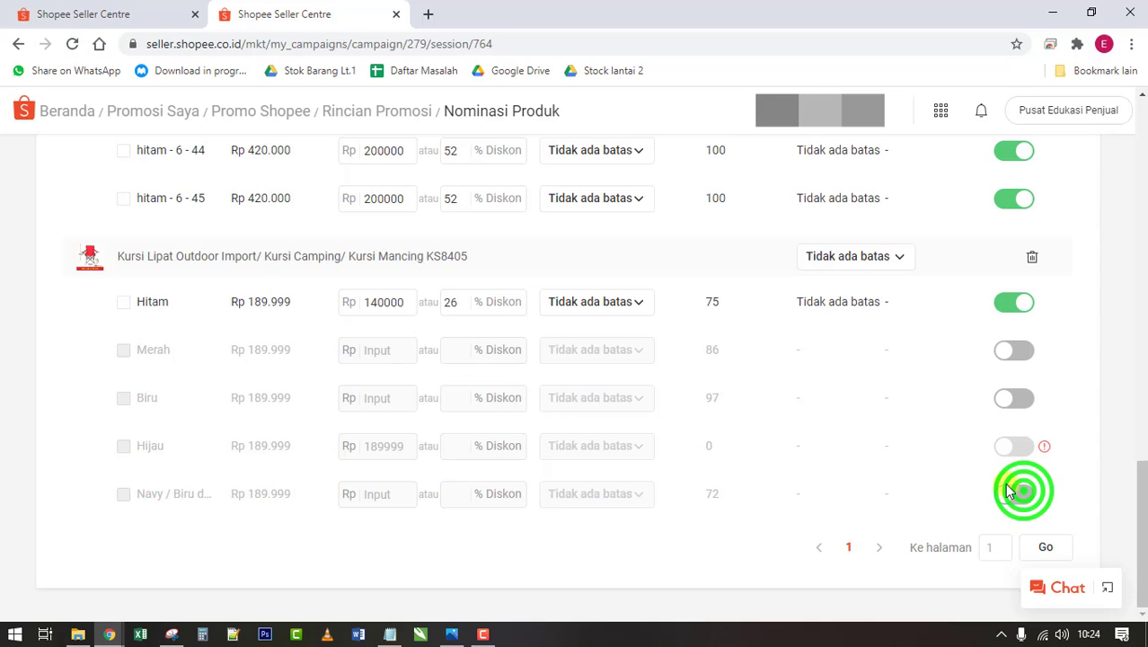
{"action": "left_click", "coordinate": [1019, 398]}
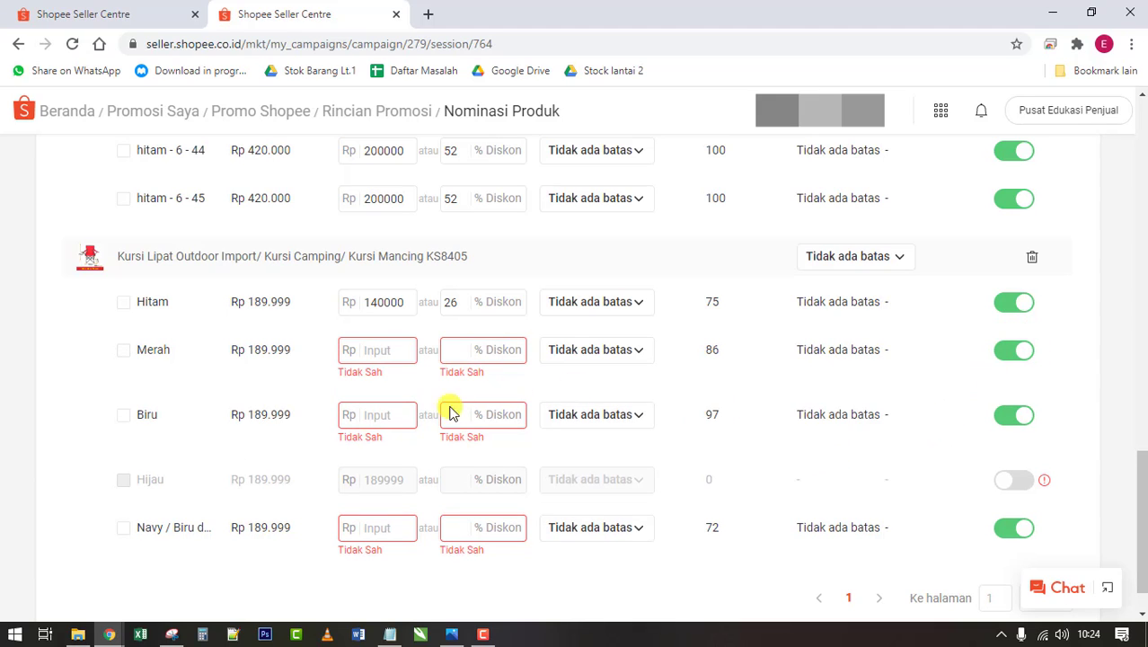
Step: Copy the Hitam variation's discounted price of Rp 140000 to the Merah, Biru and Navy variations of Kursi Lipat KS8405
{"action": "left_click_drag", "start_coordinate": [361, 298], "coordinate": [398, 351]}
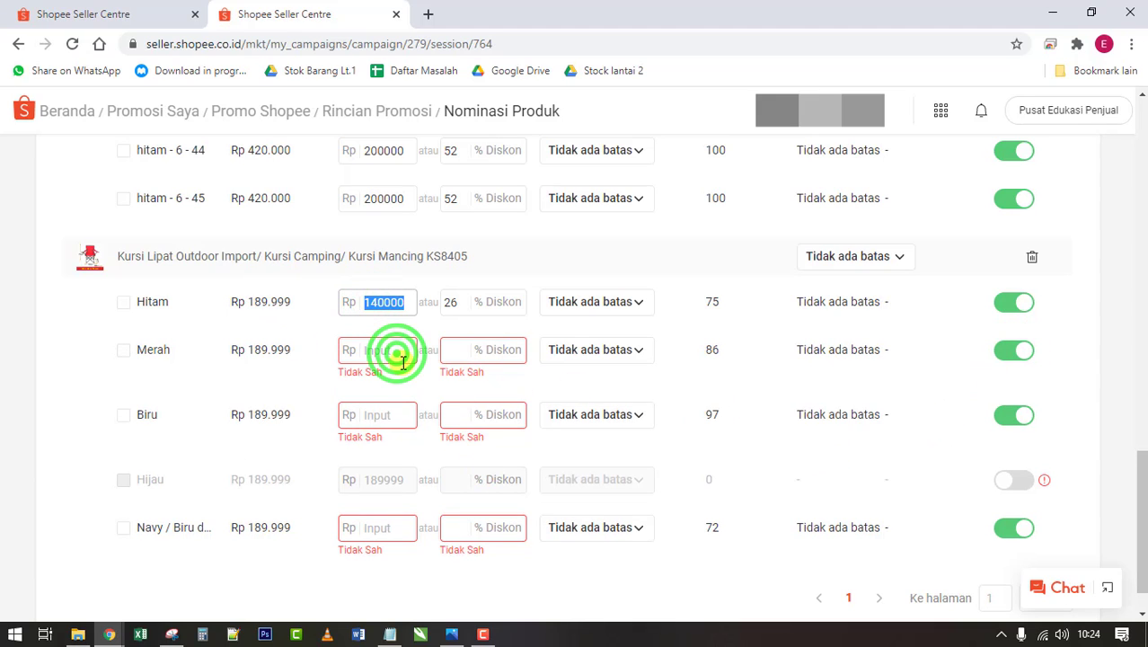
{"action": "key", "text": "ctrl+c"}
{"action": "left_click", "coordinate": [397, 351]}
{"action": "key", "text": "ctrl+v"}
{"action": "left_click", "coordinate": [380, 396]}
{"action": "key", "text": "ctrl+v"}
{"action": "left_click", "coordinate": [385, 481]}
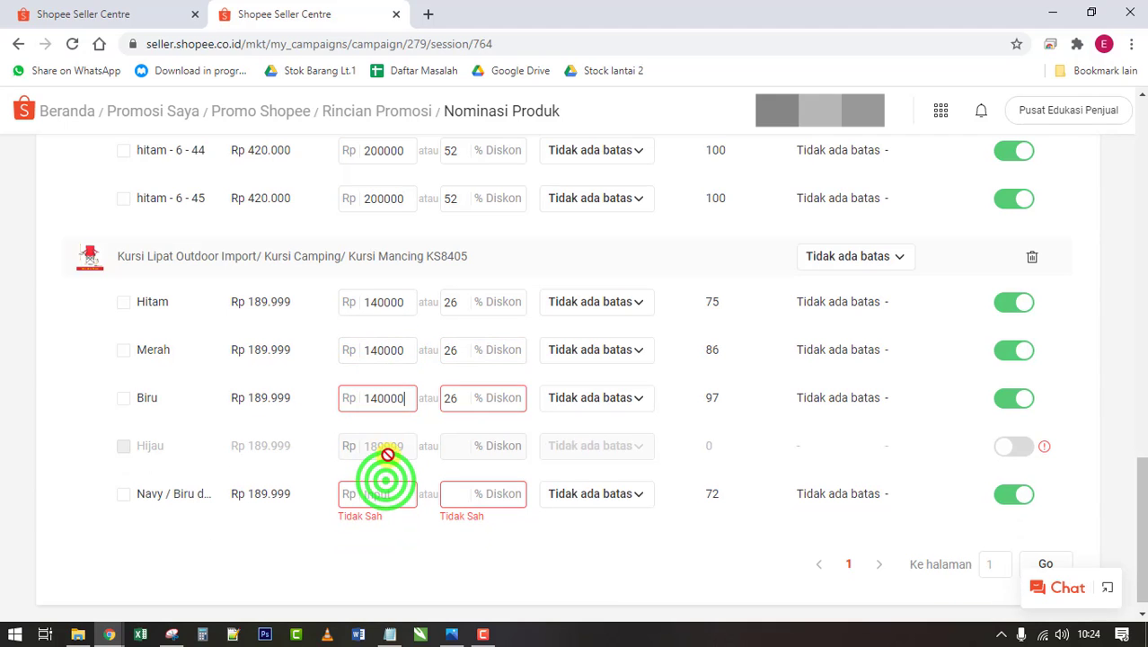
{"action": "left_click", "coordinate": [386, 485]}
{"action": "key", "text": "ctrl+v"}
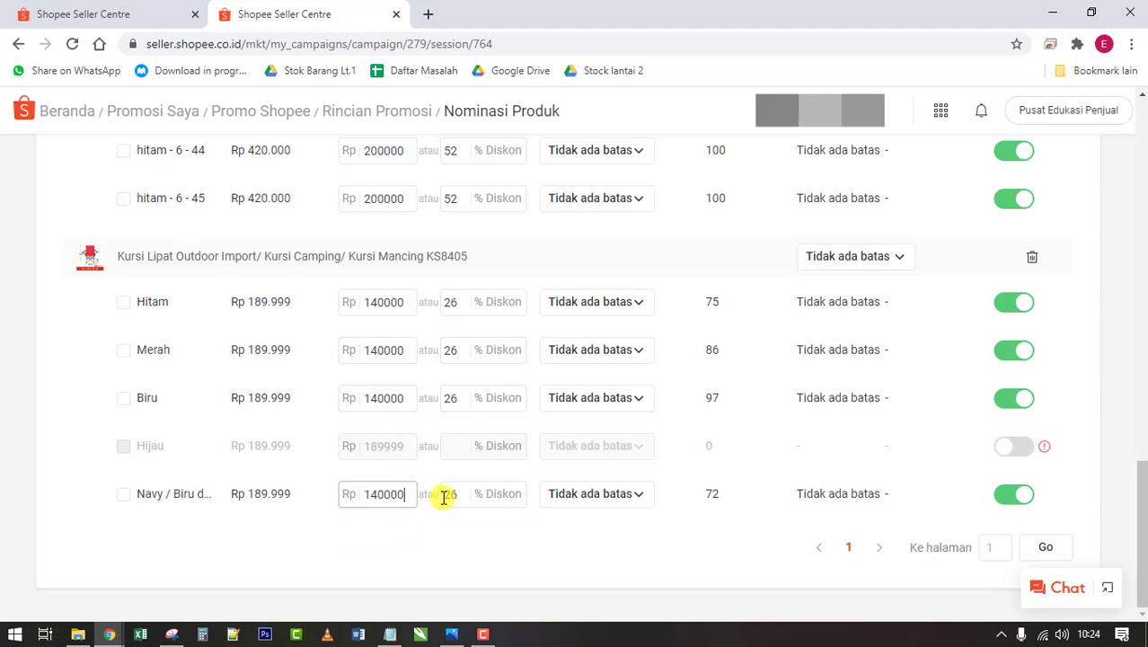
Step: Save and submit the five product nominations for the 12.12 Birthday Sale session
{"action": "scroll", "coordinate": [921, 458], "scroll_direction": "up", "scroll_amount": 15}
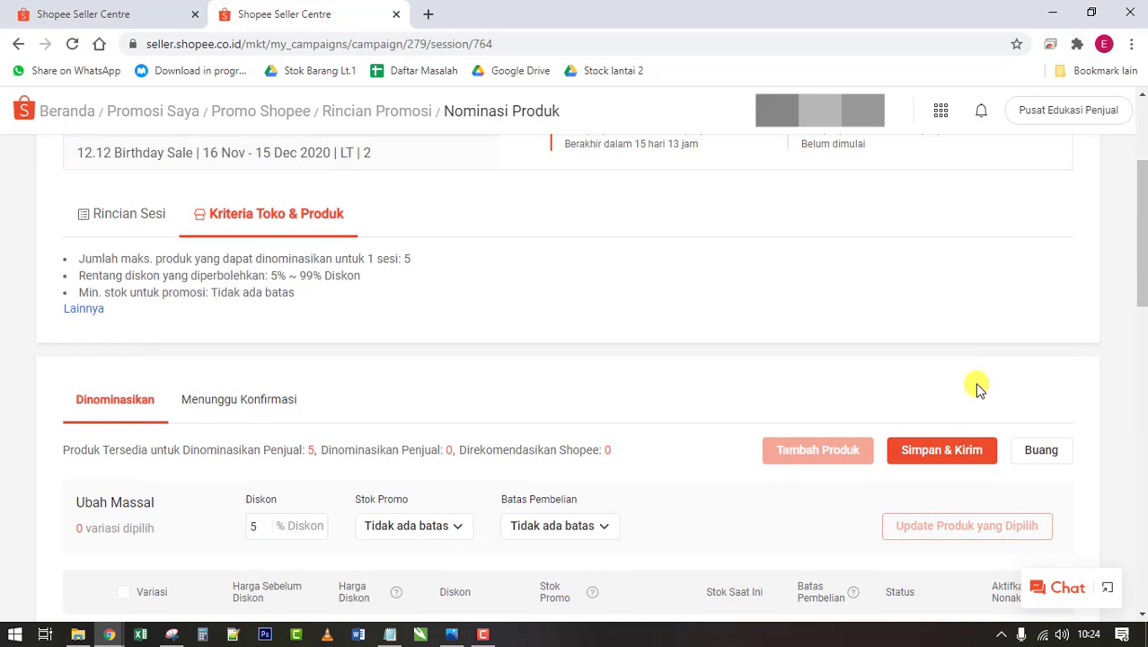
{"action": "scroll", "coordinate": [988, 378], "scroll_direction": "down", "scroll_amount": 2}
{"action": "scroll", "coordinate": [951, 307], "scroll_direction": "up", "scroll_amount": 2}
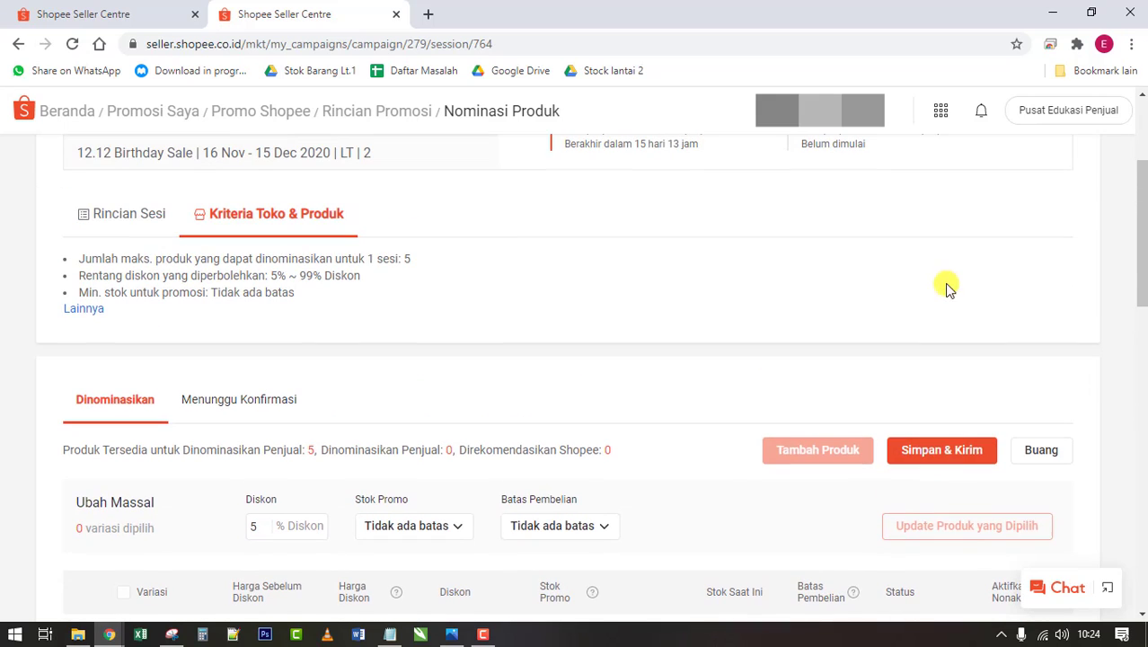
{"action": "left_click", "coordinate": [928, 452]}
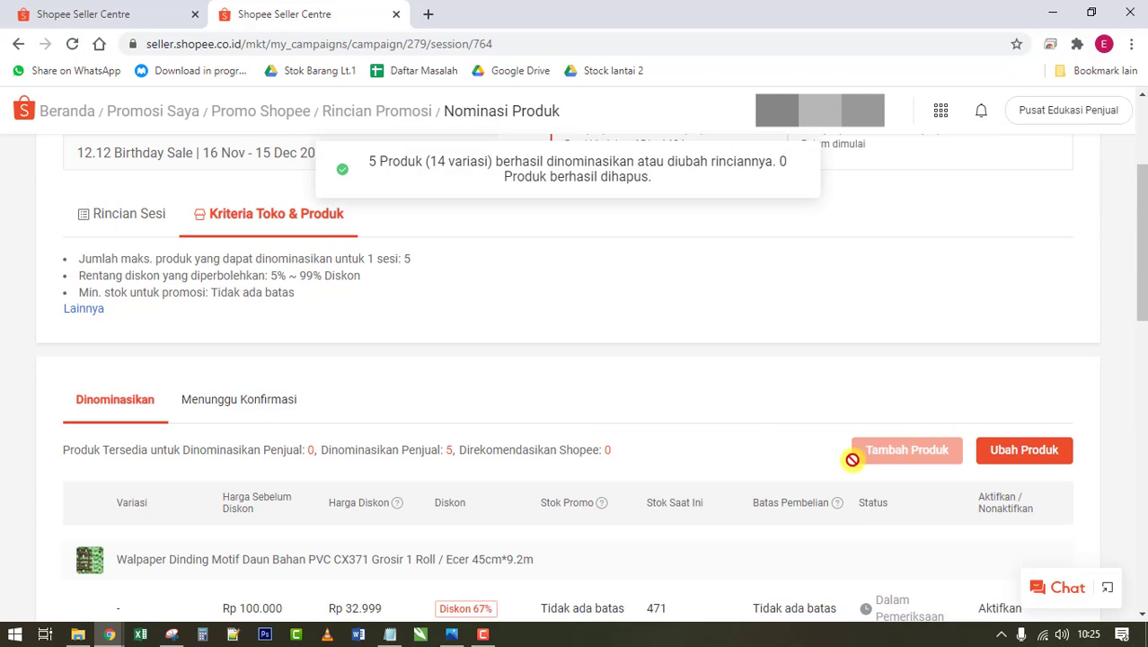
Step: Examine the submitted products' discounted prices, promo stock, purchase limits and review status in the nominated list
{"action": "scroll", "coordinate": [503, 337], "scroll_direction": "up", "scroll_amount": 2}
{"action": "scroll", "coordinate": [431, 376], "scroll_direction": "down", "scroll_amount": 2}
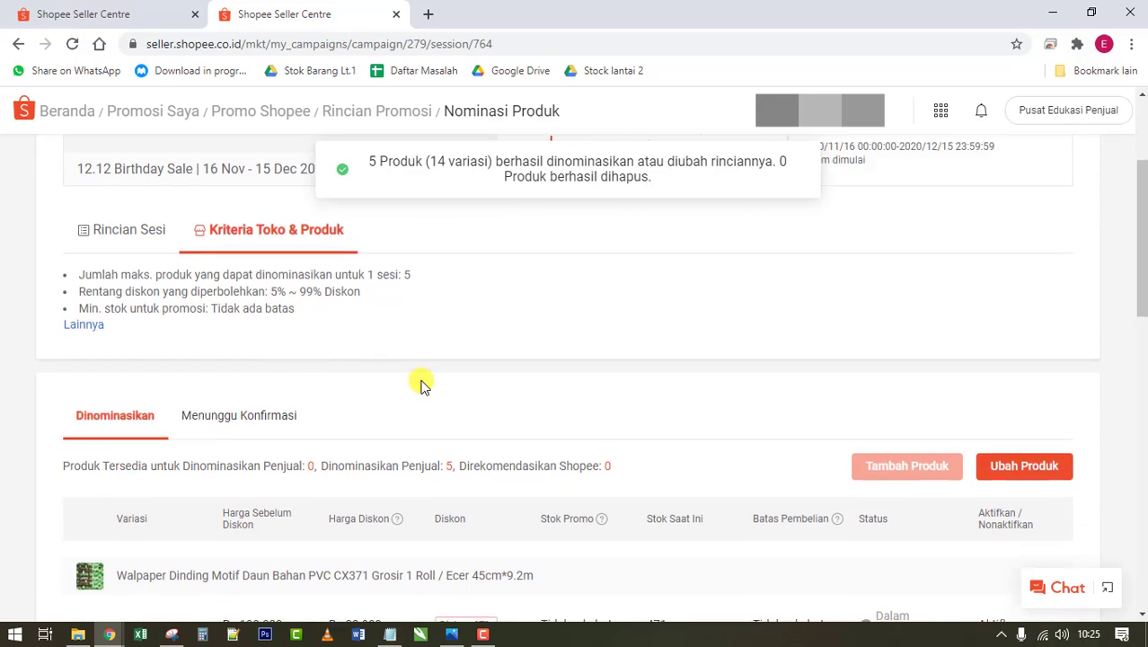
{"action": "scroll", "coordinate": [359, 360], "scroll_direction": "down", "scroll_amount": 2}
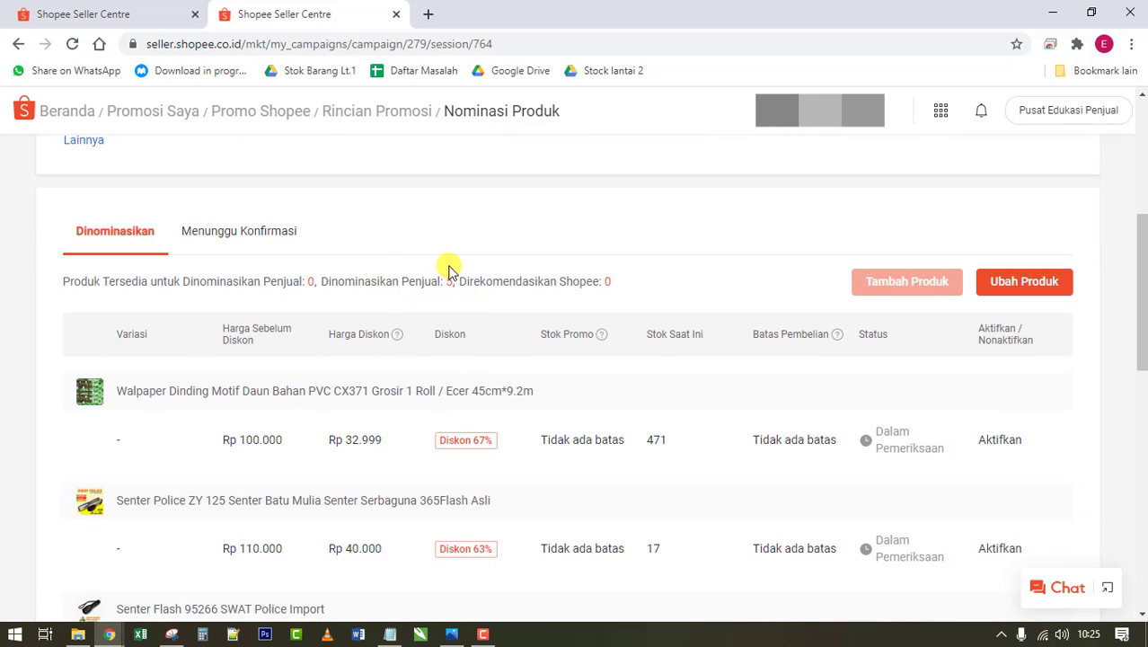
{"action": "scroll", "coordinate": [477, 334], "scroll_direction": "down", "scroll_amount": 1}
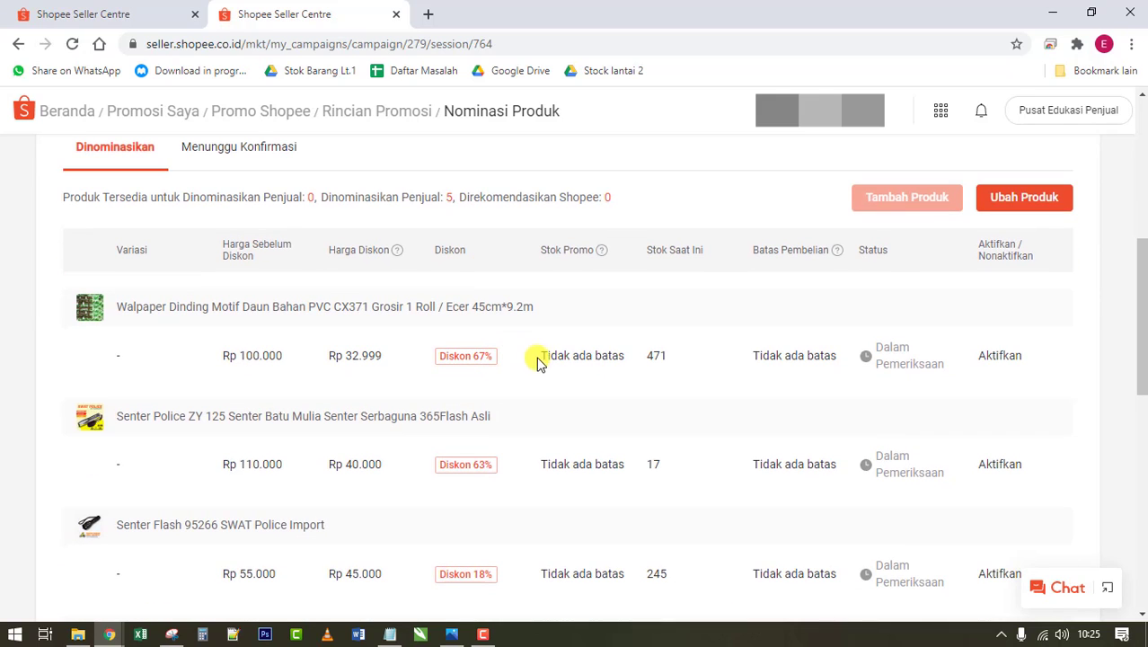
{"action": "scroll", "coordinate": [921, 323], "scroll_direction": "down", "scroll_amount": 1}
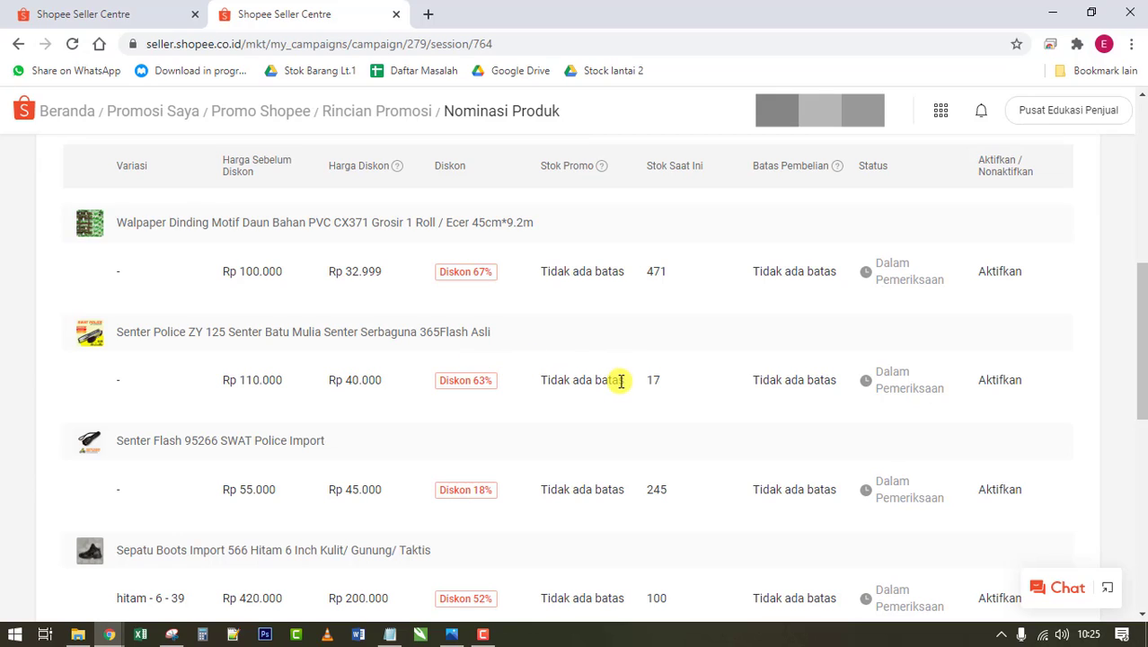
{"action": "left_click", "coordinate": [877, 264]}
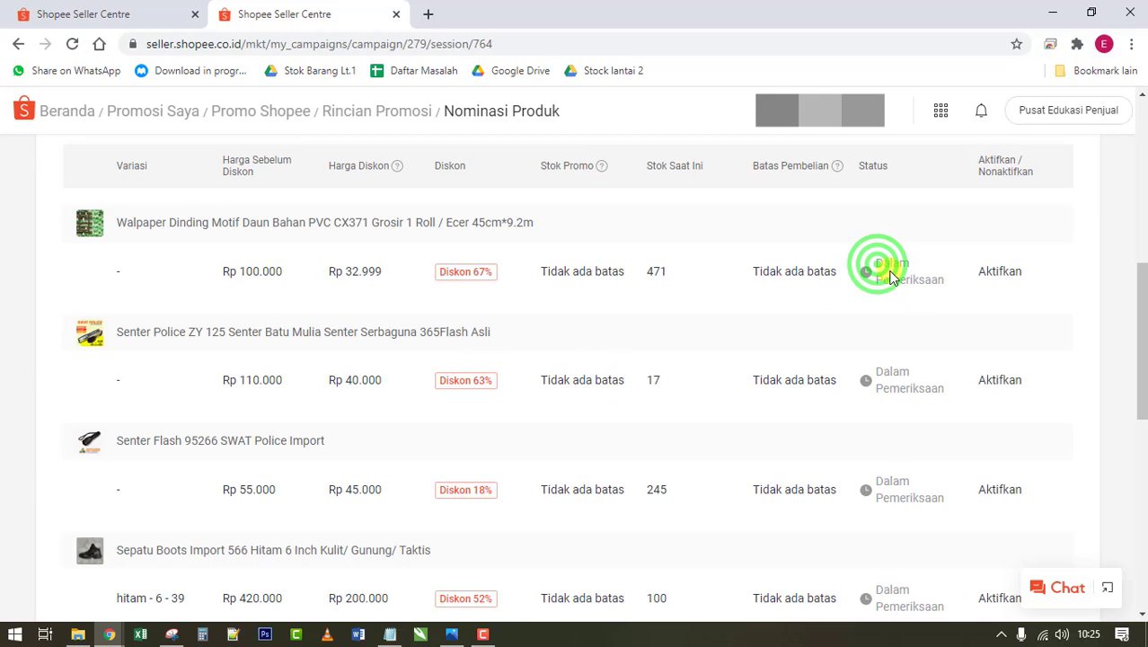
{"action": "left_click_drag", "start_coordinate": [879, 265], "coordinate": [933, 280]}
{"action": "left_click", "coordinate": [933, 281]}
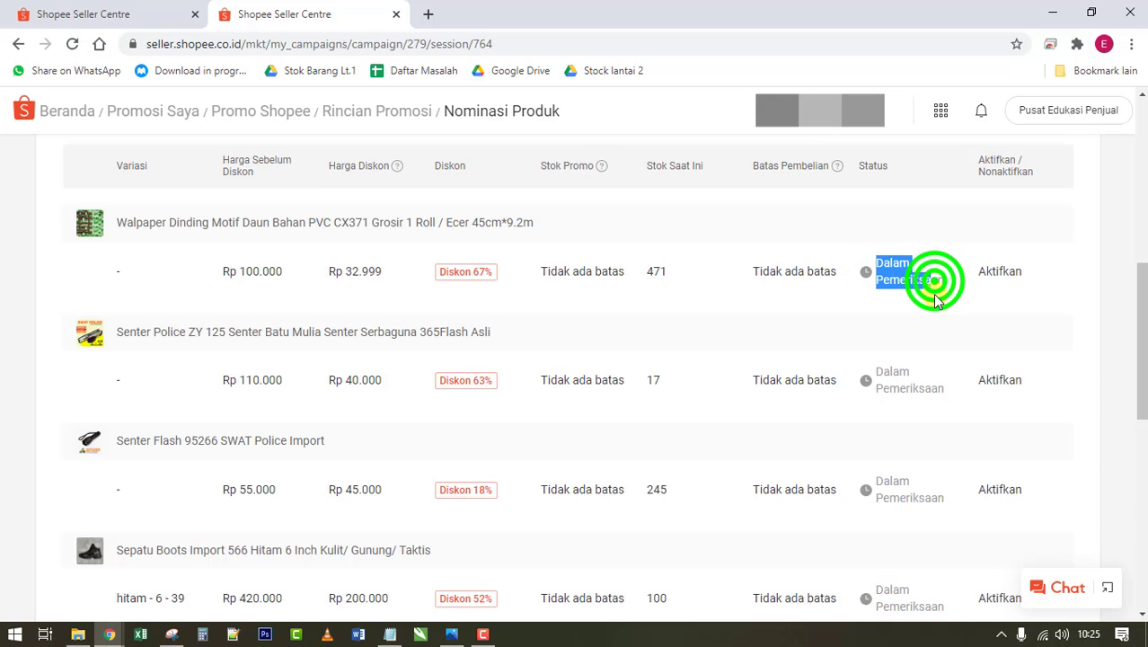
{"action": "scroll", "coordinate": [683, 379], "scroll_direction": "up", "scroll_amount": 1}
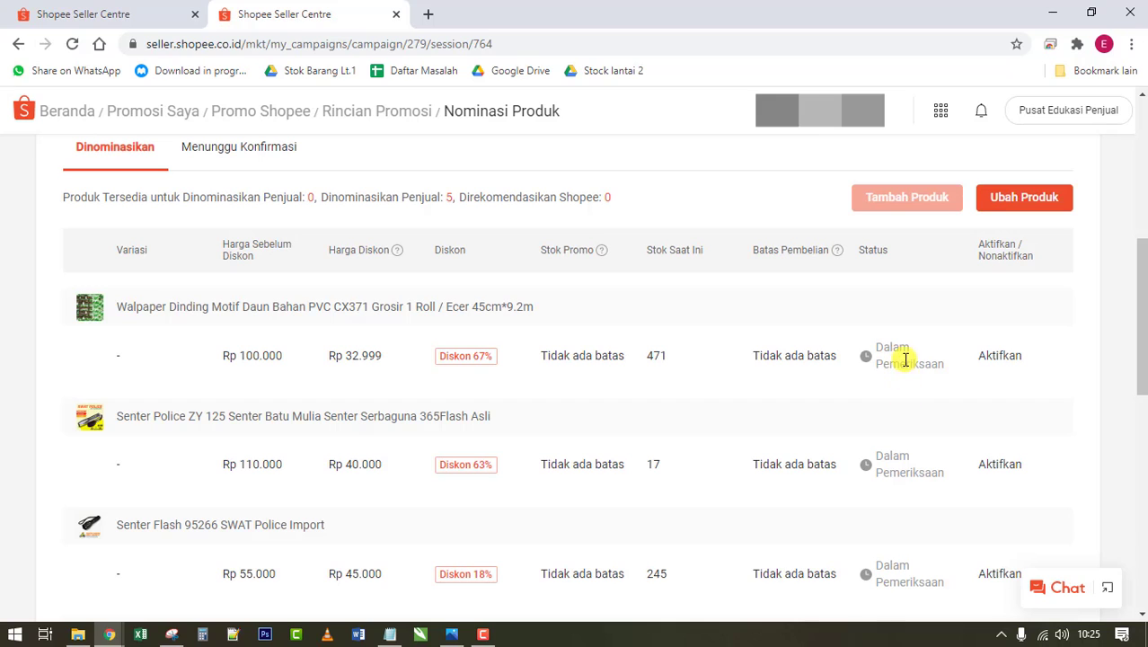
{"action": "scroll", "coordinate": [909, 396], "scroll_direction": "up", "scroll_amount": 1}
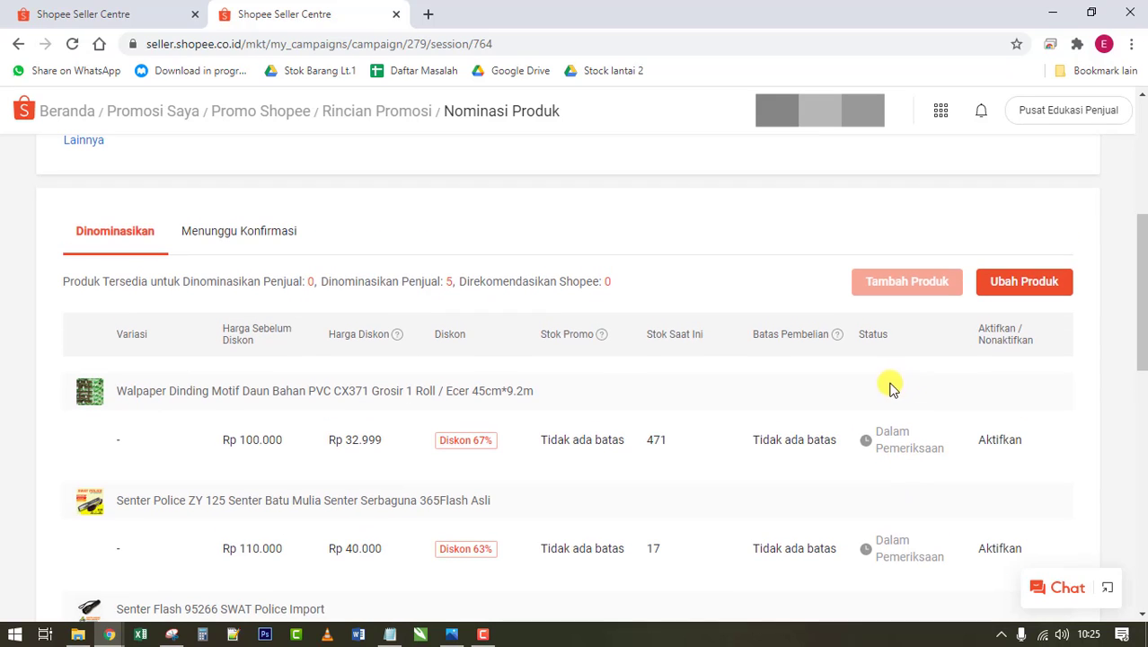
{"action": "scroll", "coordinate": [436, 347], "scroll_direction": "up", "scroll_amount": 1}
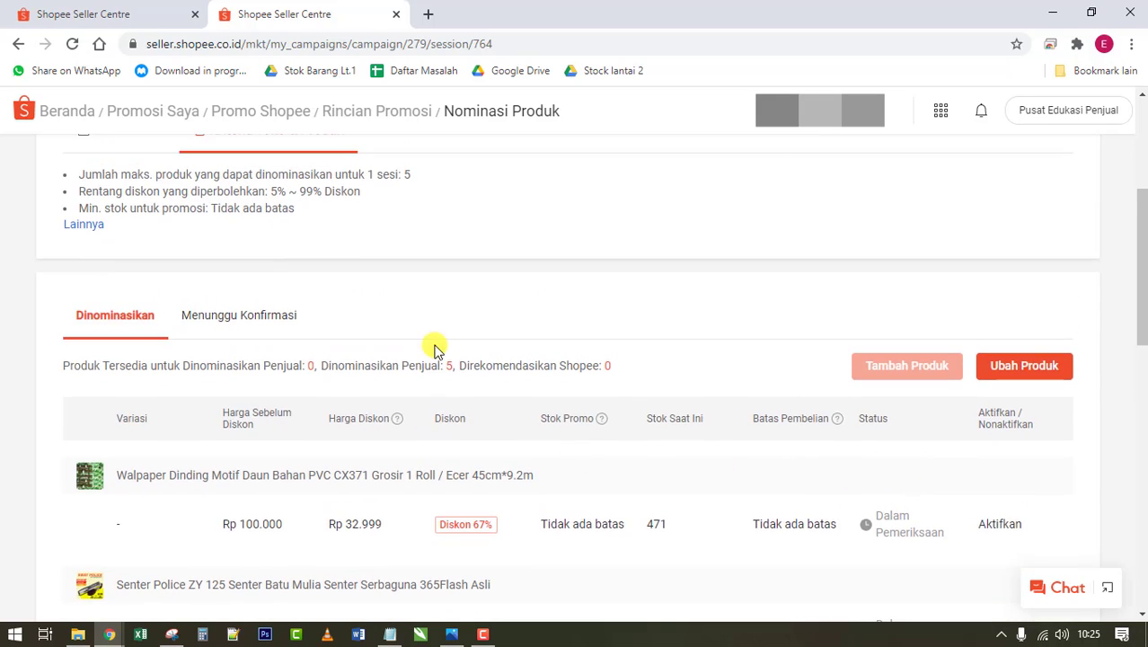
{"action": "scroll", "coordinate": [949, 428], "scroll_direction": "down", "scroll_amount": 2}
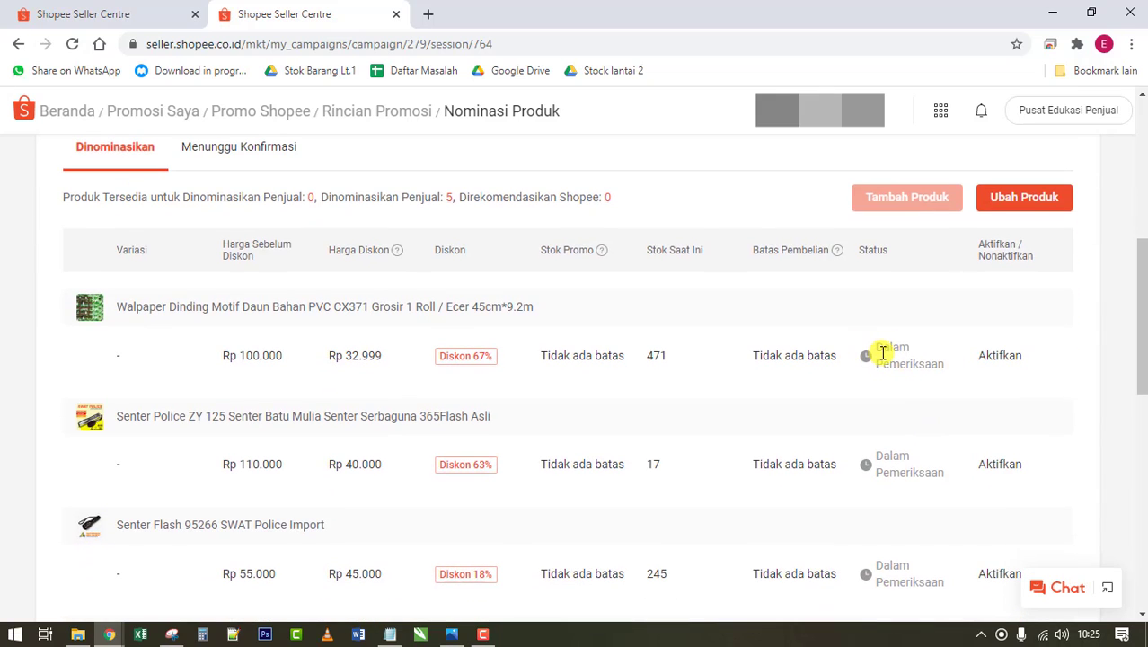
Step: Reopen the submitted product nominations for editing
{"action": "scroll", "coordinate": [1011, 238], "scroll_direction": "up", "scroll_amount": 1}
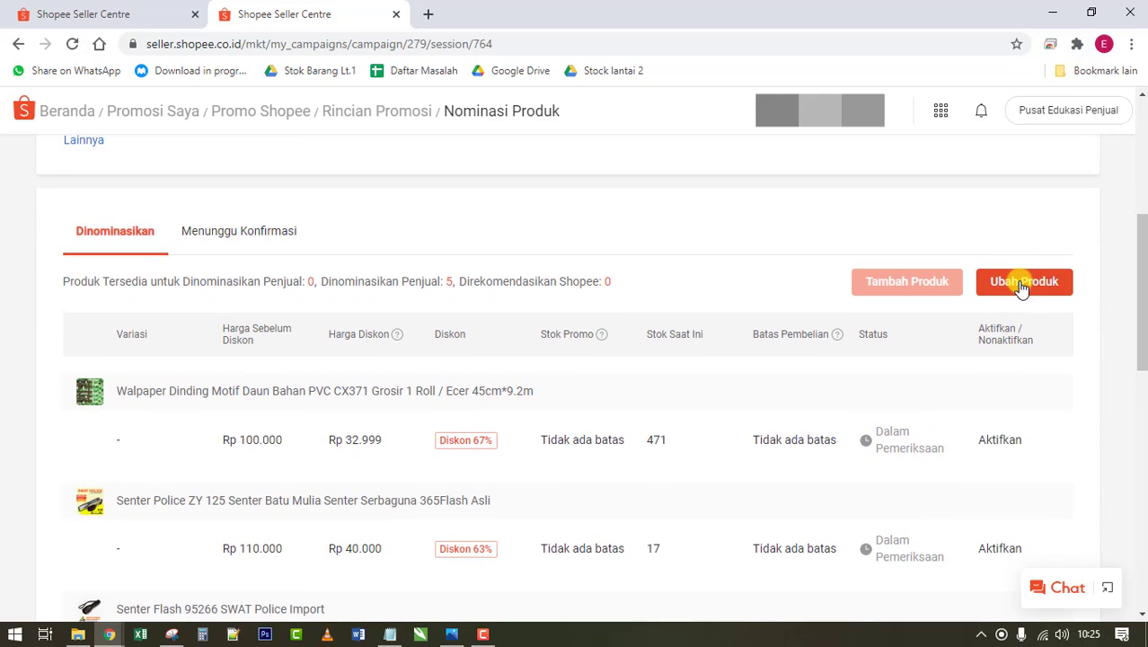
{"action": "scroll", "coordinate": [364, 449], "scroll_direction": "down", "scroll_amount": 1}
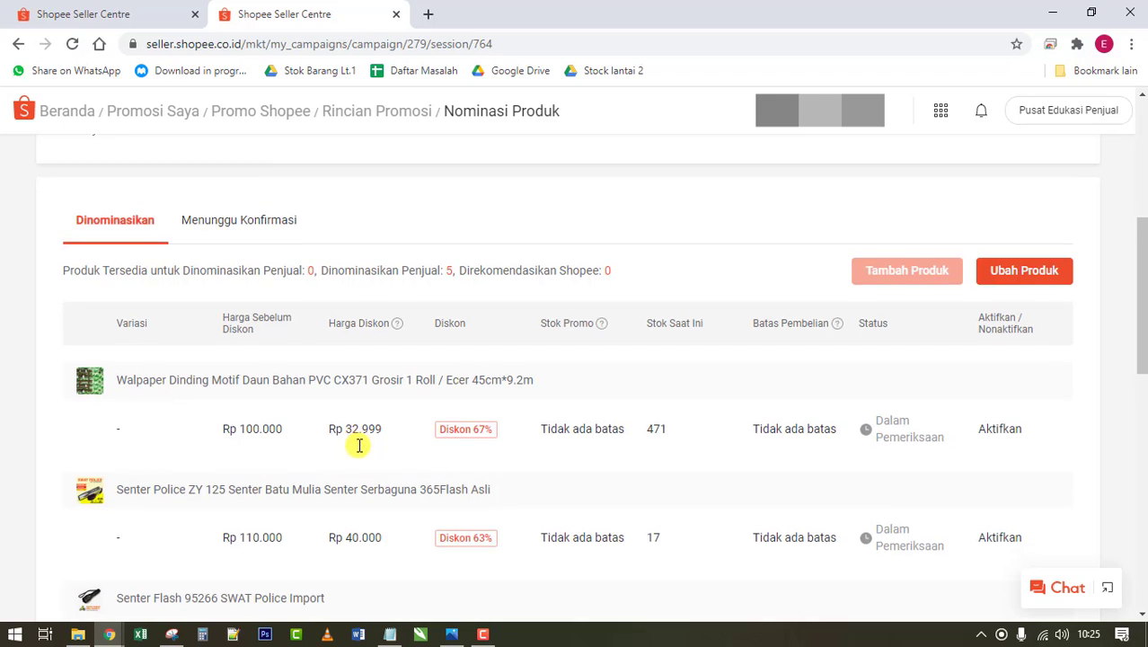
{"action": "scroll", "coordinate": [374, 483], "scroll_direction": "down", "scroll_amount": 2}
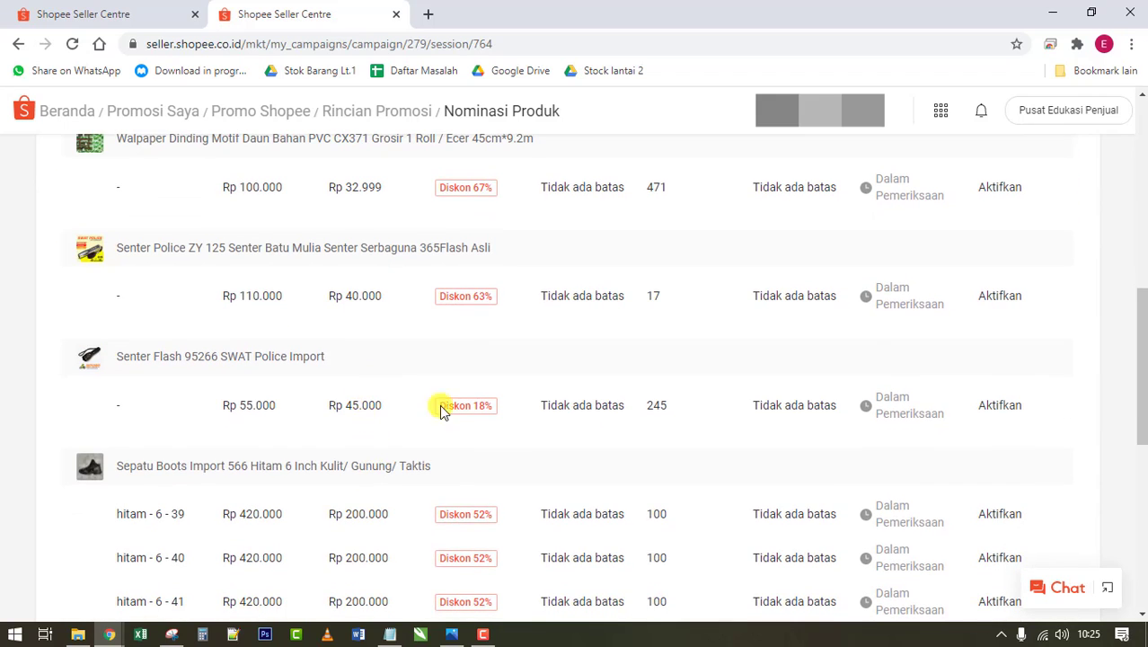
{"action": "scroll", "coordinate": [931, 356], "scroll_direction": "up", "scroll_amount": 4}
{"action": "left_click", "coordinate": [1020, 368]}
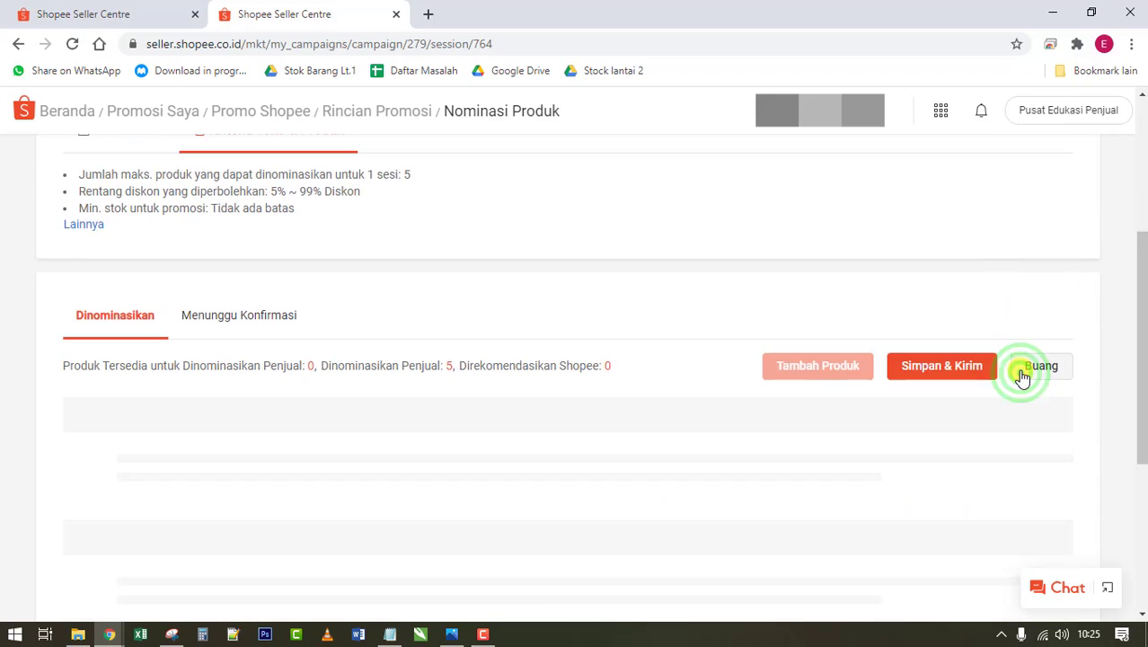
Step: Review the nominated products' editable prices and limits, and save and submit the list as it is
{"action": "scroll", "coordinate": [679, 390], "scroll_direction": "down", "scroll_amount": 3}
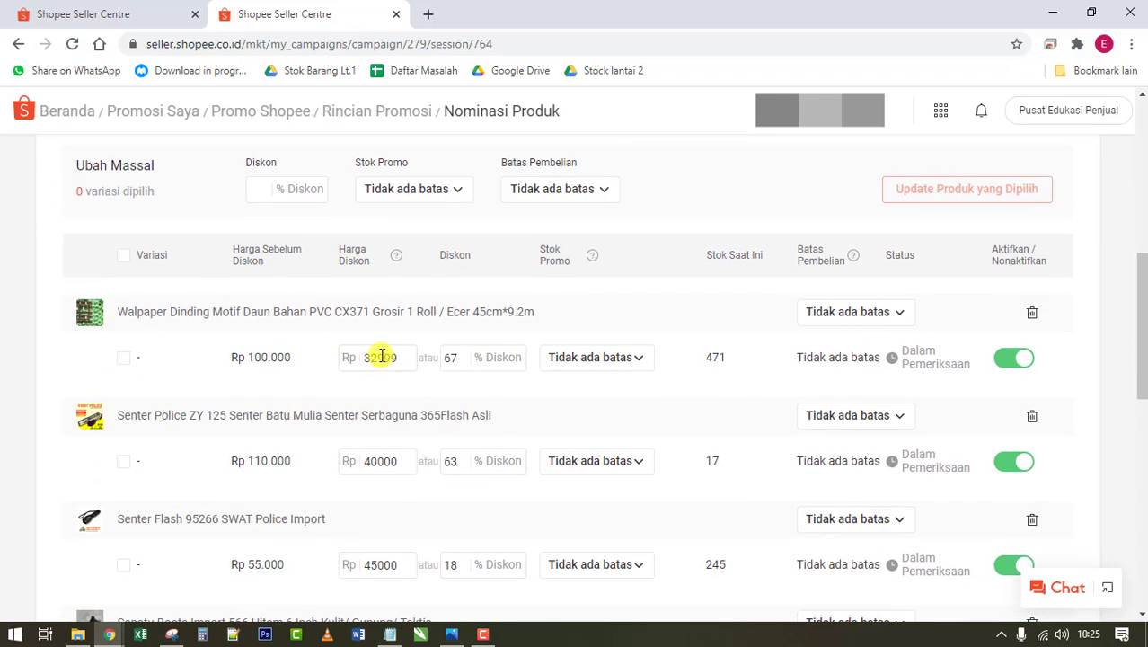
{"action": "scroll", "coordinate": [380, 485], "scroll_direction": "down", "scroll_amount": 3}
{"action": "scroll", "coordinate": [748, 331], "scroll_direction": "down", "scroll_amount": 1}
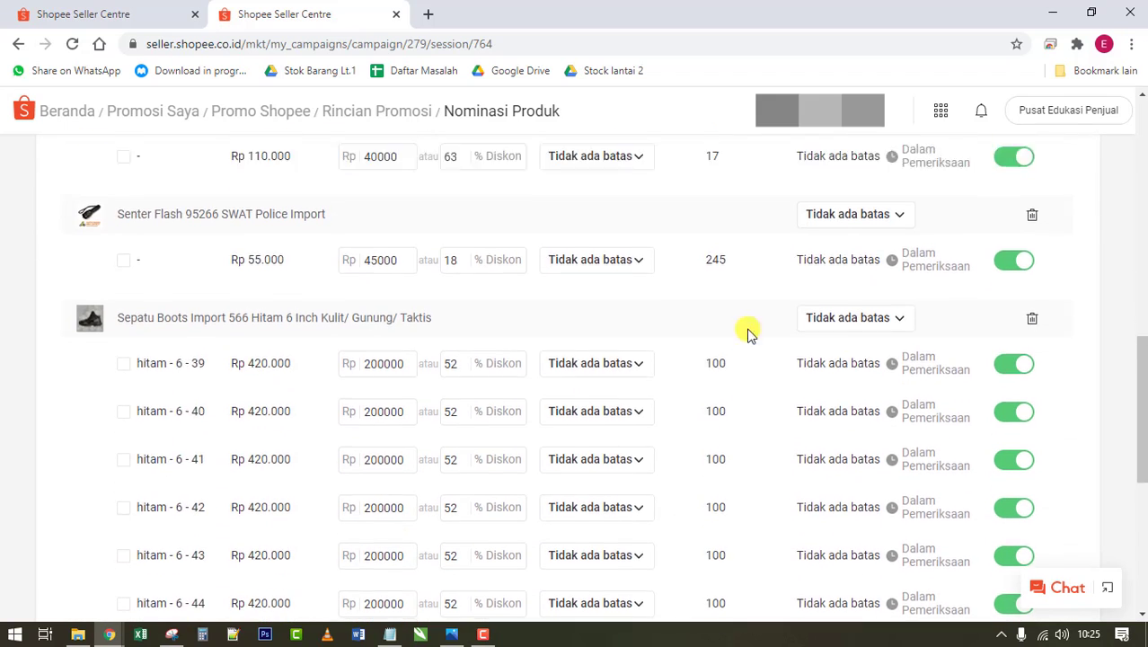
{"action": "scroll", "coordinate": [725, 402], "scroll_direction": "up", "scroll_amount": 1}
{"action": "scroll", "coordinate": [892, 329], "scroll_direction": "up", "scroll_amount": 6}
{"action": "left_click", "coordinate": [944, 364]}
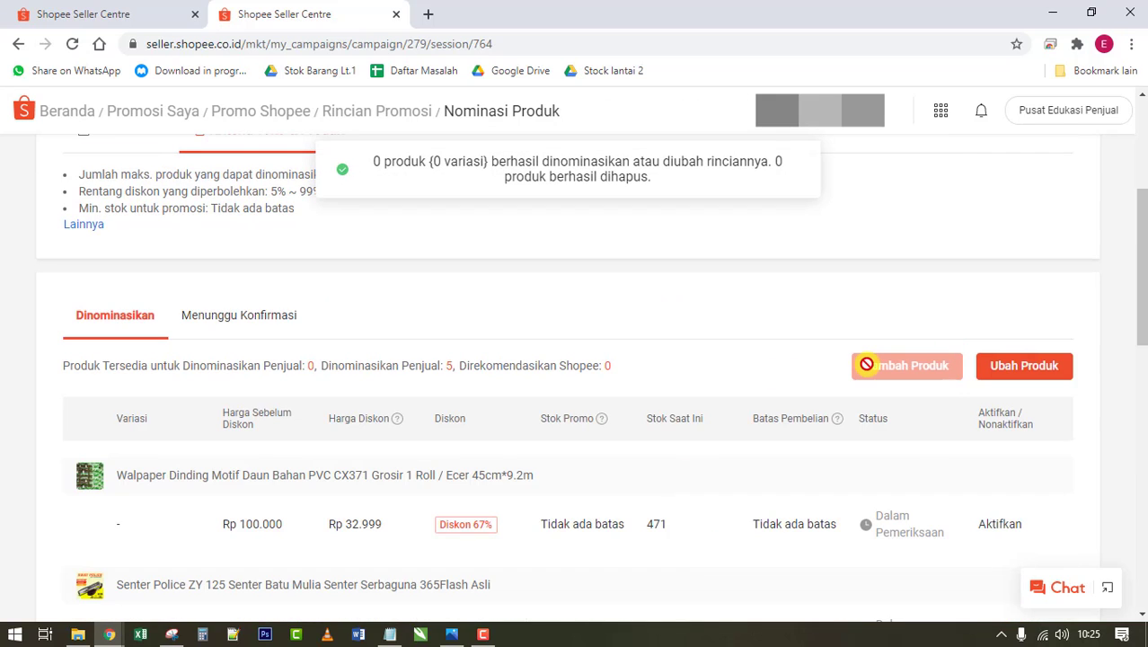
Step: Reopen the nominations for editing and remove Senter Flash 95266 SWAT Police Import from the list
{"action": "scroll", "coordinate": [506, 388], "scroll_direction": "down", "scroll_amount": 2}
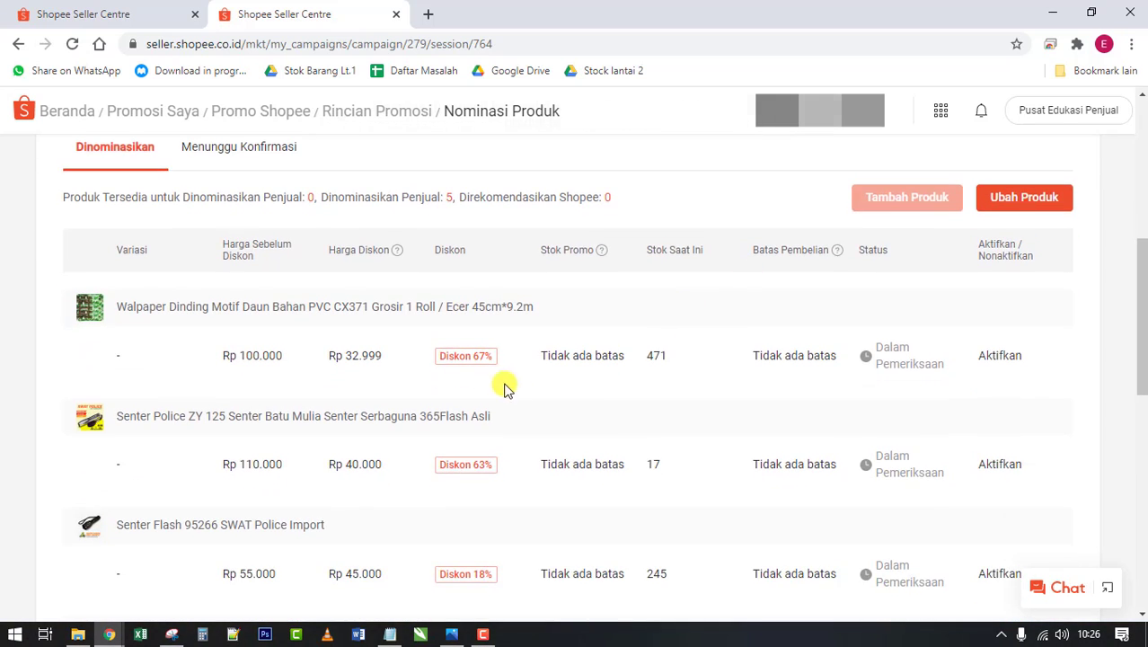
{"action": "left_click", "coordinate": [1010, 208]}
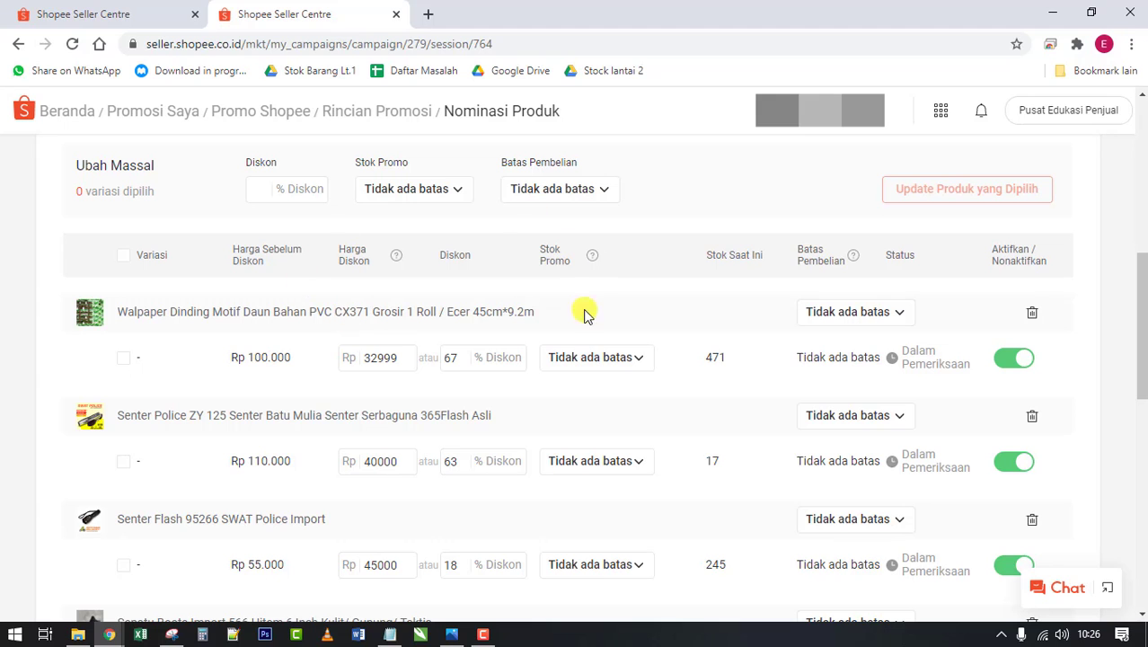
{"action": "scroll", "coordinate": [732, 366], "scroll_direction": "up", "scroll_amount": 2}
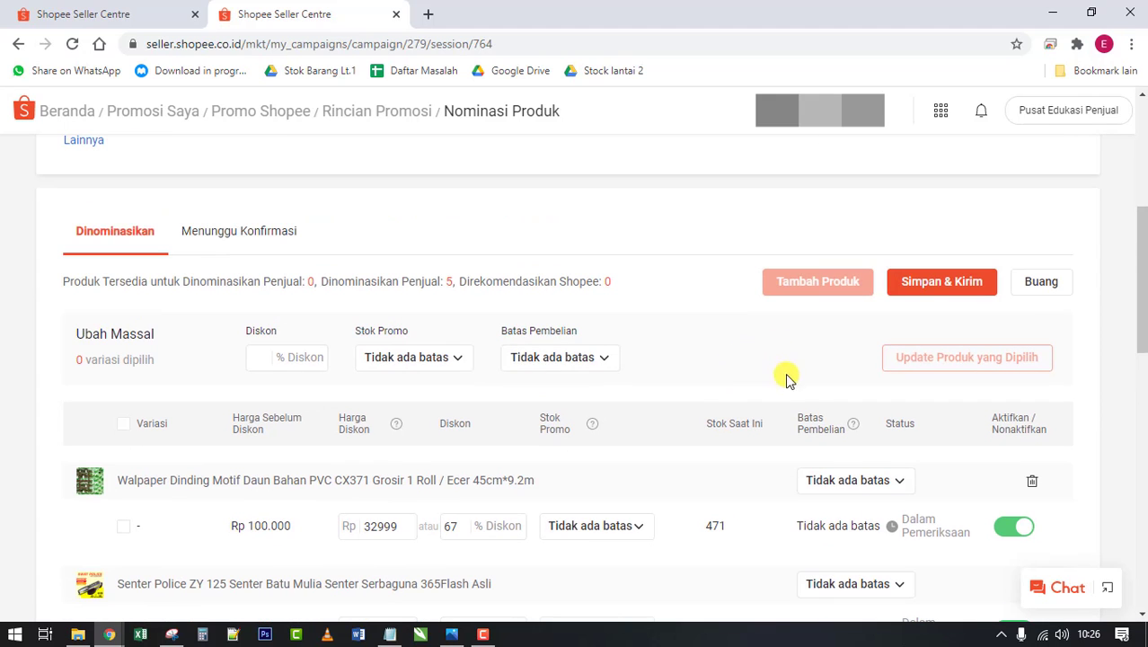
{"action": "scroll", "coordinate": [961, 410], "scroll_direction": "down", "scroll_amount": 4}
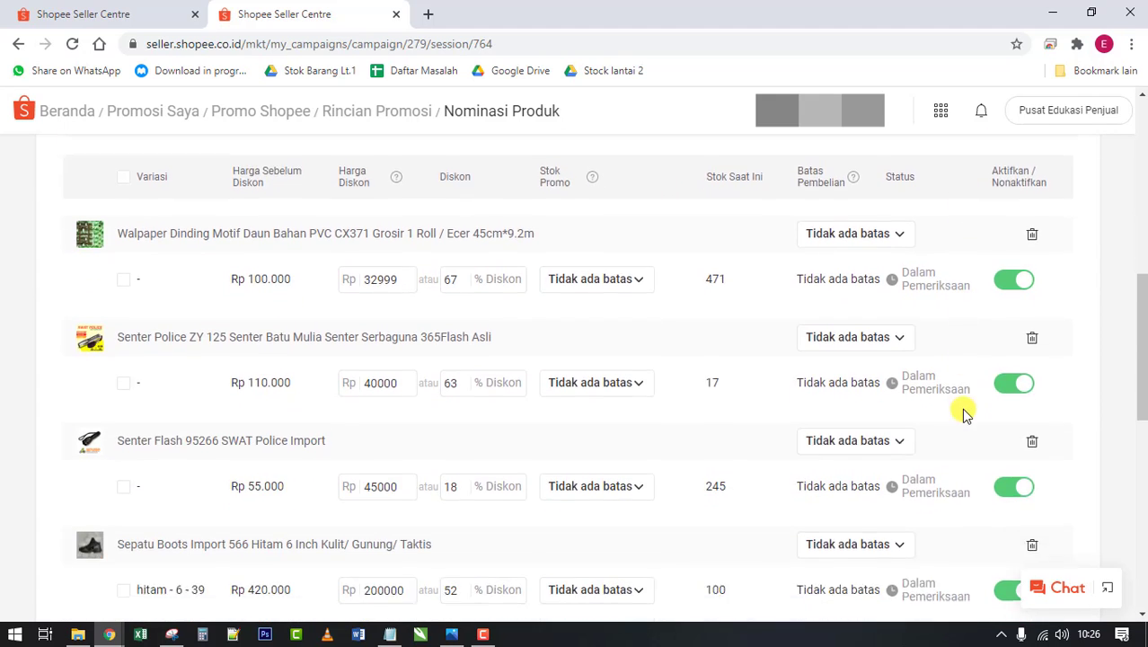
{"action": "left_click", "coordinate": [1031, 349]}
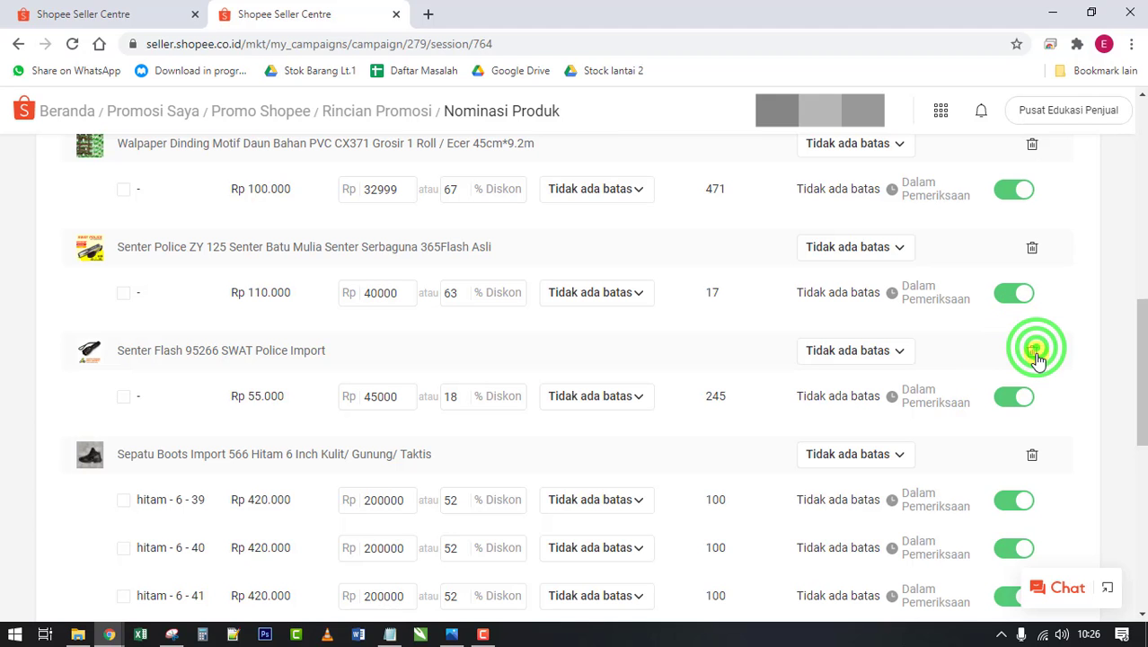
Step: Add the Teropong 16x52 monocular to the nominated products as the replacement fifth item
{"action": "scroll", "coordinate": [1002, 402], "scroll_direction": "up", "scroll_amount": 5}
{"action": "scroll", "coordinate": [881, 462], "scroll_direction": "up", "scroll_amount": 3}
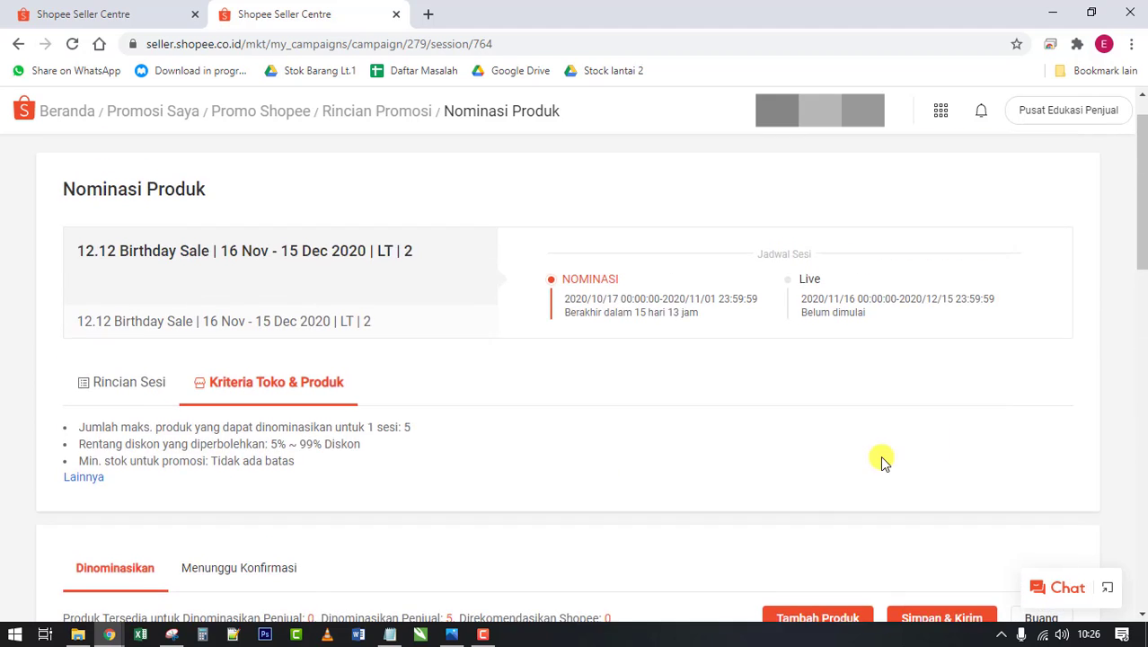
{"action": "scroll", "coordinate": [808, 449], "scroll_direction": "down", "scroll_amount": 2}
{"action": "left_click", "coordinate": [807, 449]}
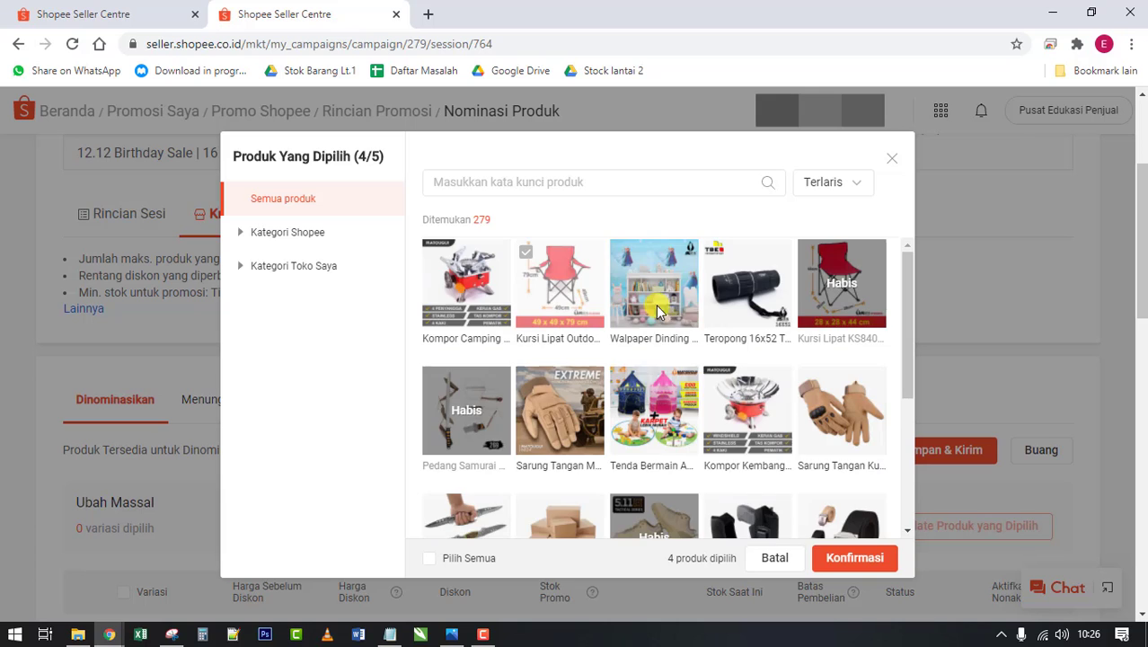
{"action": "scroll", "coordinate": [641, 380], "scroll_direction": "down", "scroll_amount": 1}
{"action": "scroll", "coordinate": [746, 389], "scroll_direction": "up", "scroll_amount": 1}
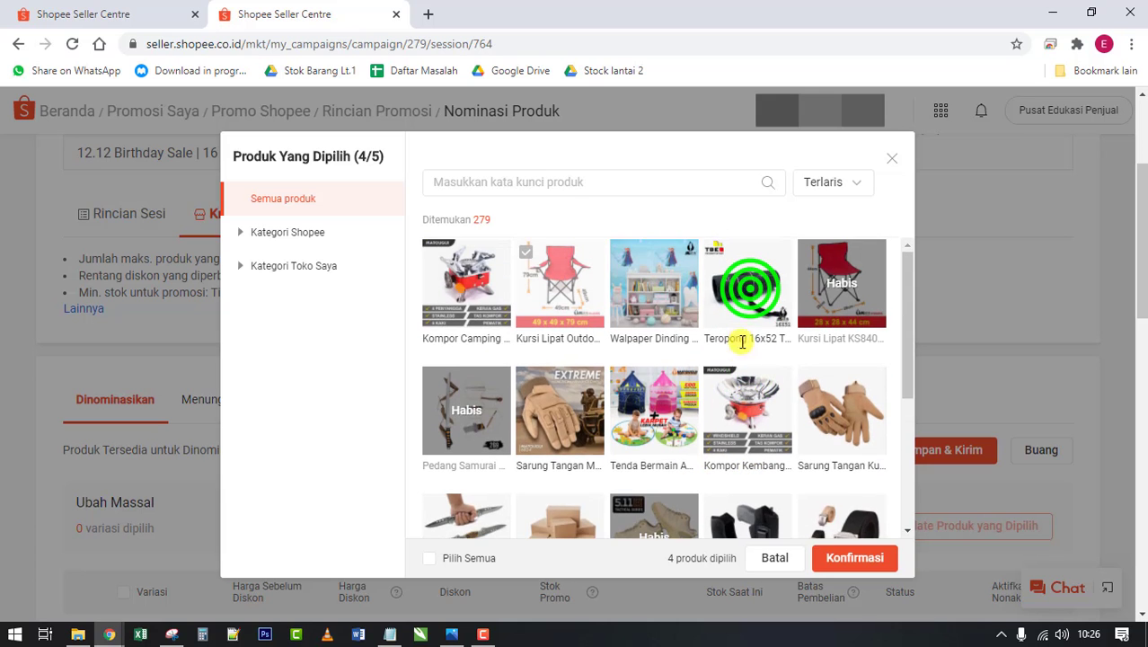
{"action": "left_click", "coordinate": [738, 336]}
{"action": "left_click", "coordinate": [833, 557]}
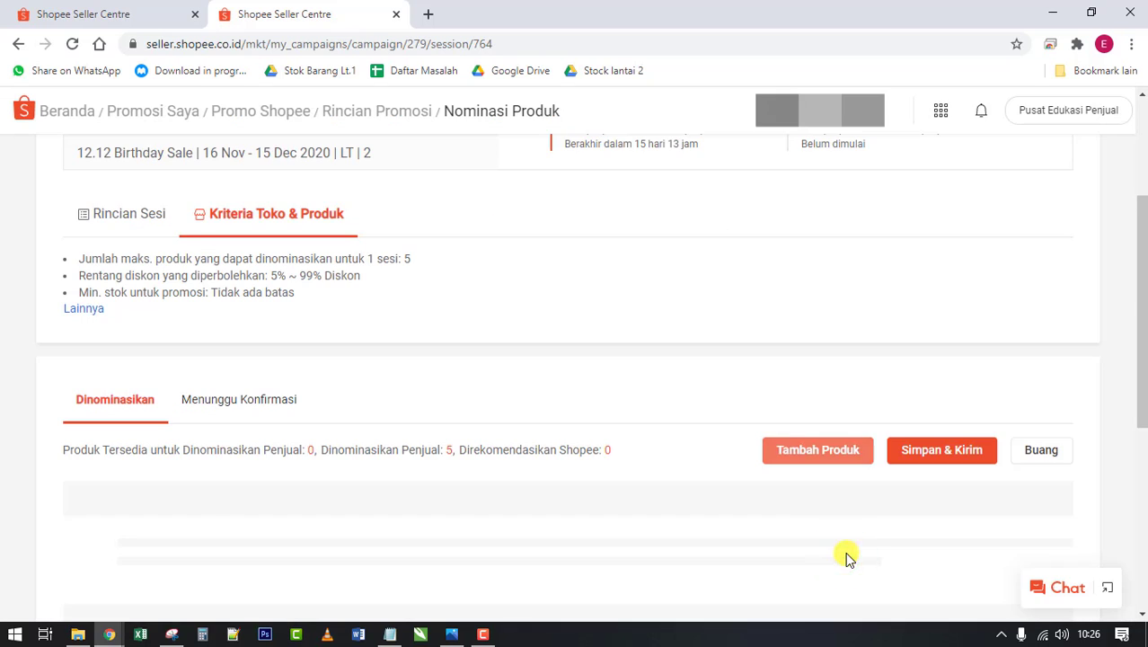
Step: Set the discounted price of Teropong 16x52 to Rp 74999 and save and submit the updated nominations
{"action": "scroll", "coordinate": [830, 376], "scroll_direction": "down", "scroll_amount": 3}
{"action": "left_click", "coordinate": [387, 360]}
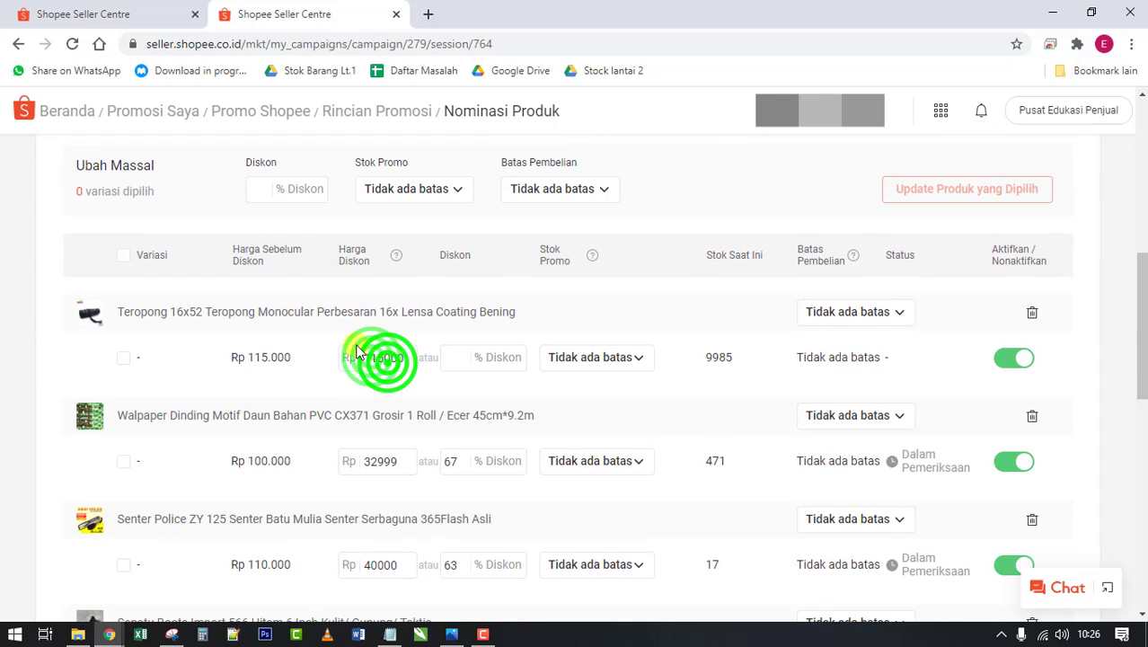
{"action": "left_click", "coordinate": [389, 359]}
{"action": "double_click", "coordinate": [390, 359]}
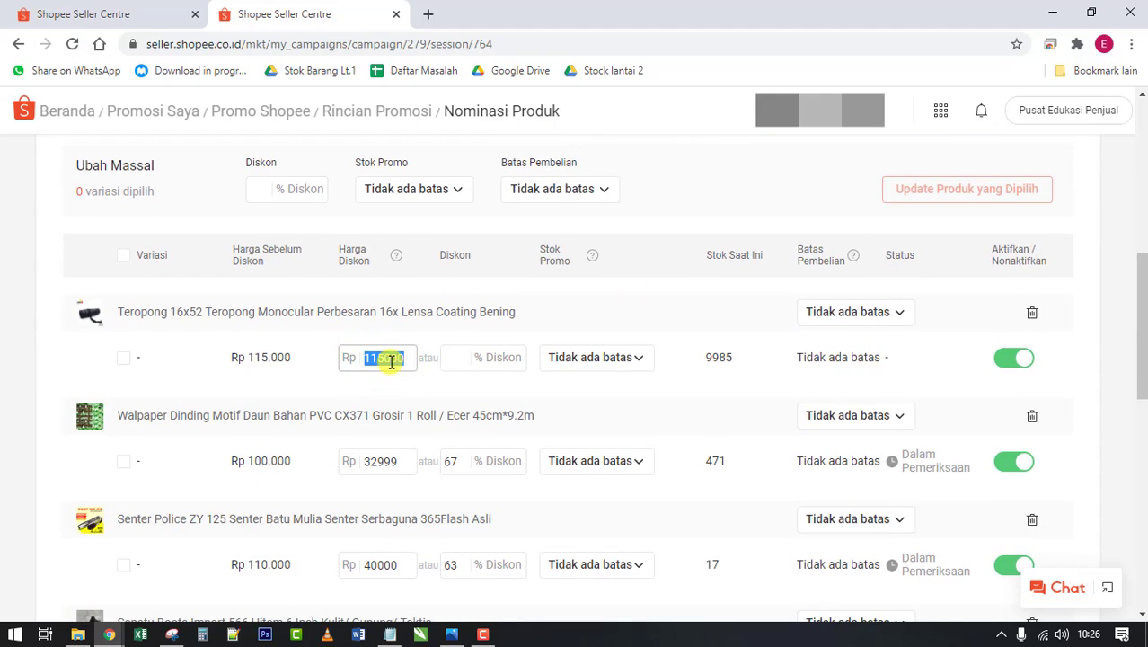
{"action": "type", "text": "76000"}
{"action": "left_click", "coordinate": [378, 360]}
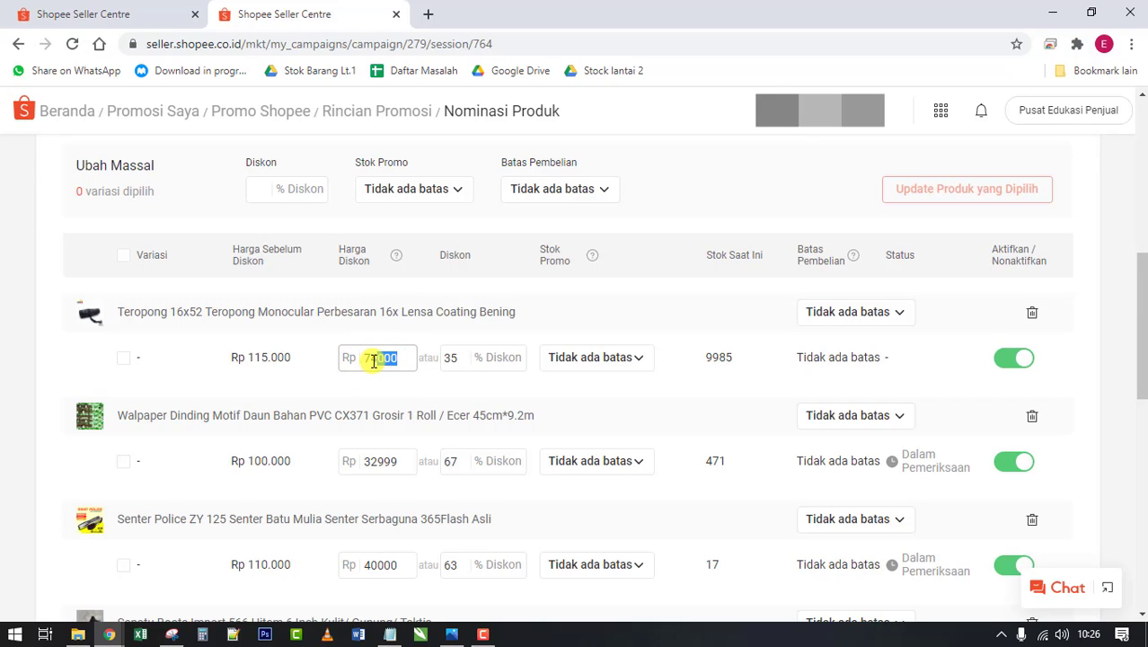
{"action": "scroll", "coordinate": [669, 373], "scroll_direction": "up", "scroll_amount": 1}
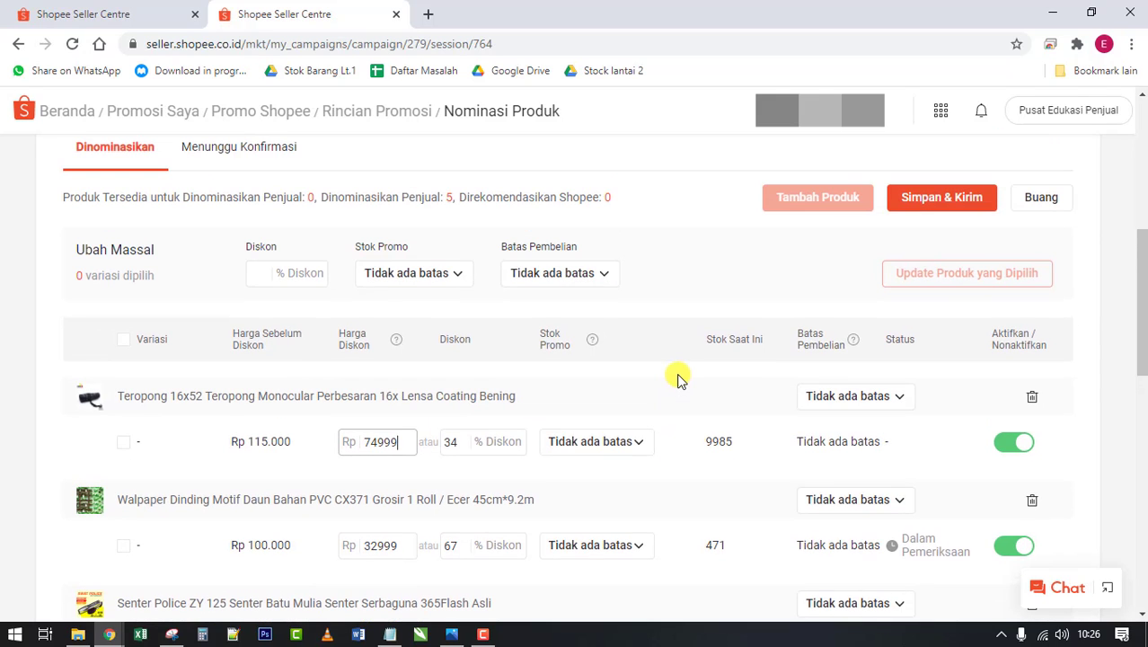
{"action": "left_click", "coordinate": [940, 198]}
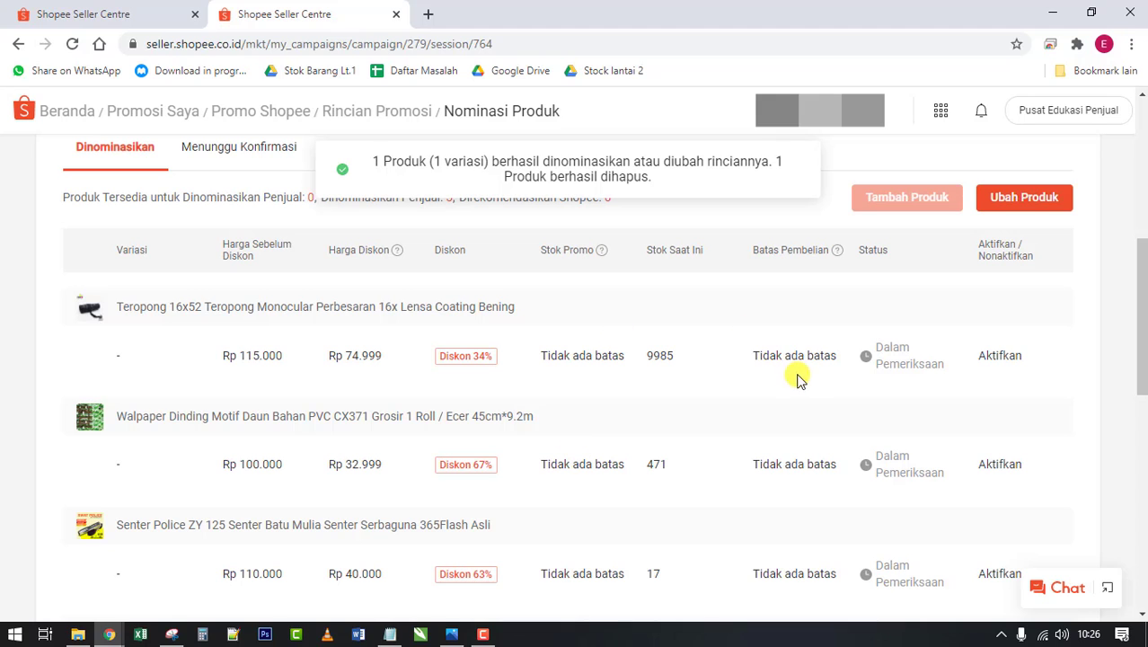
Step: Return to the Promo Shopee campaign list and compare the campaigns' nominated and approved product counts
{"action": "scroll", "coordinate": [804, 402], "scroll_direction": "up", "scroll_amount": 5}
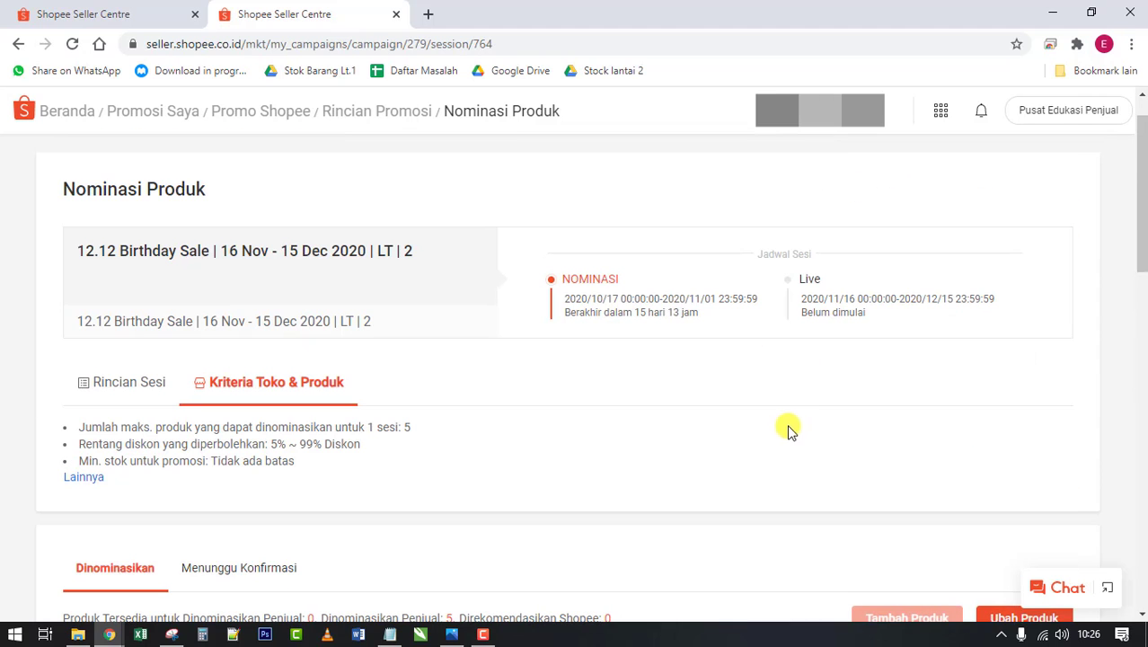
{"action": "scroll", "coordinate": [930, 460], "scroll_direction": "down", "scroll_amount": 1}
{"action": "scroll", "coordinate": [505, 223], "scroll_direction": "up", "scroll_amount": 1}
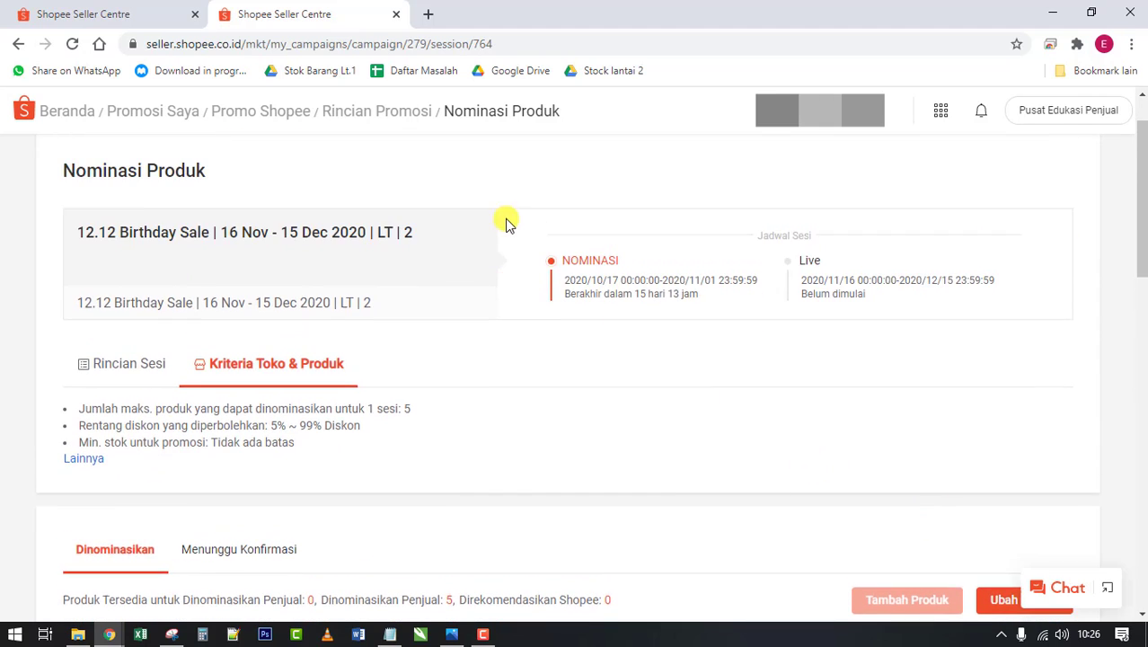
{"action": "left_click", "coordinate": [389, 111]}
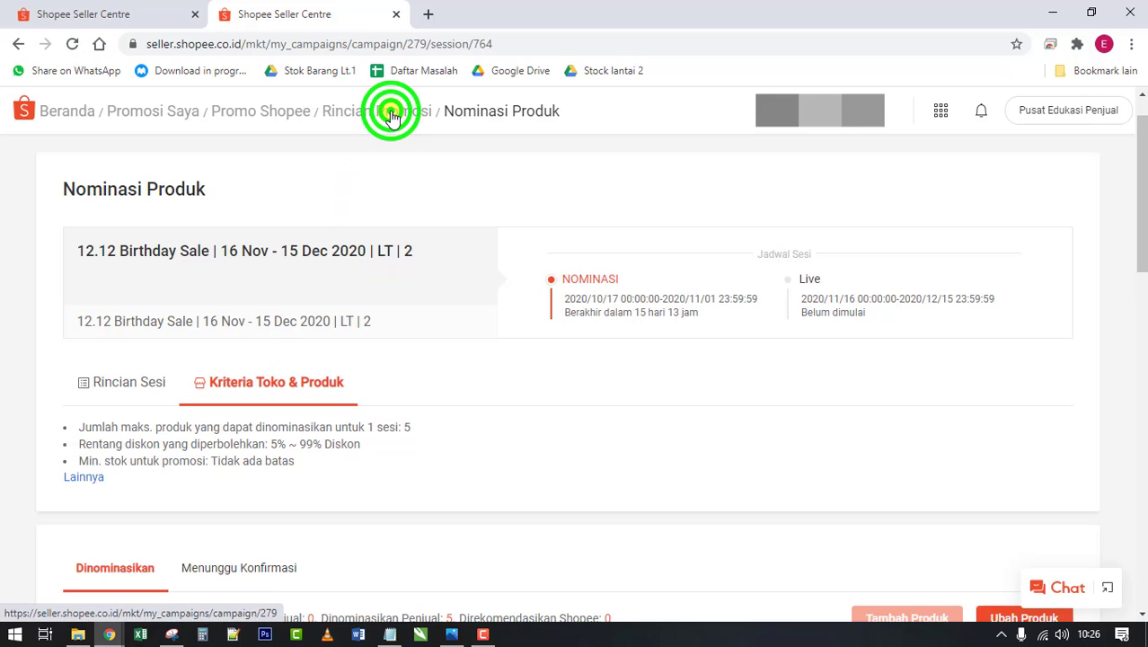
{"action": "left_click", "coordinate": [266, 111]}
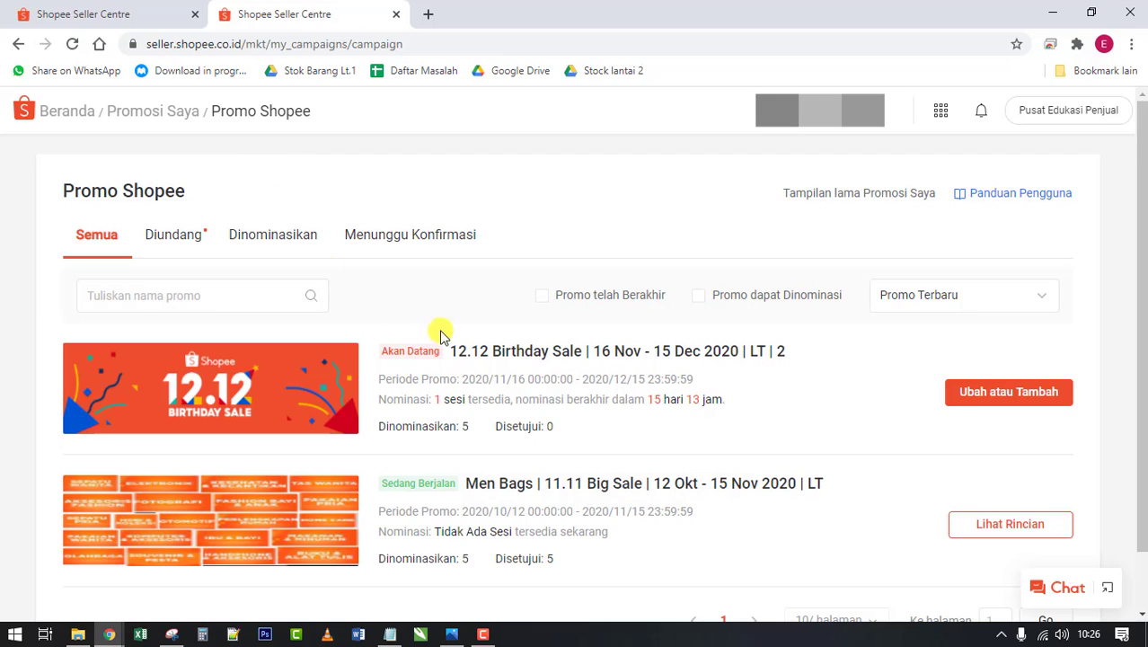
{"action": "scroll", "coordinate": [850, 393], "scroll_direction": "down", "scroll_amount": 1}
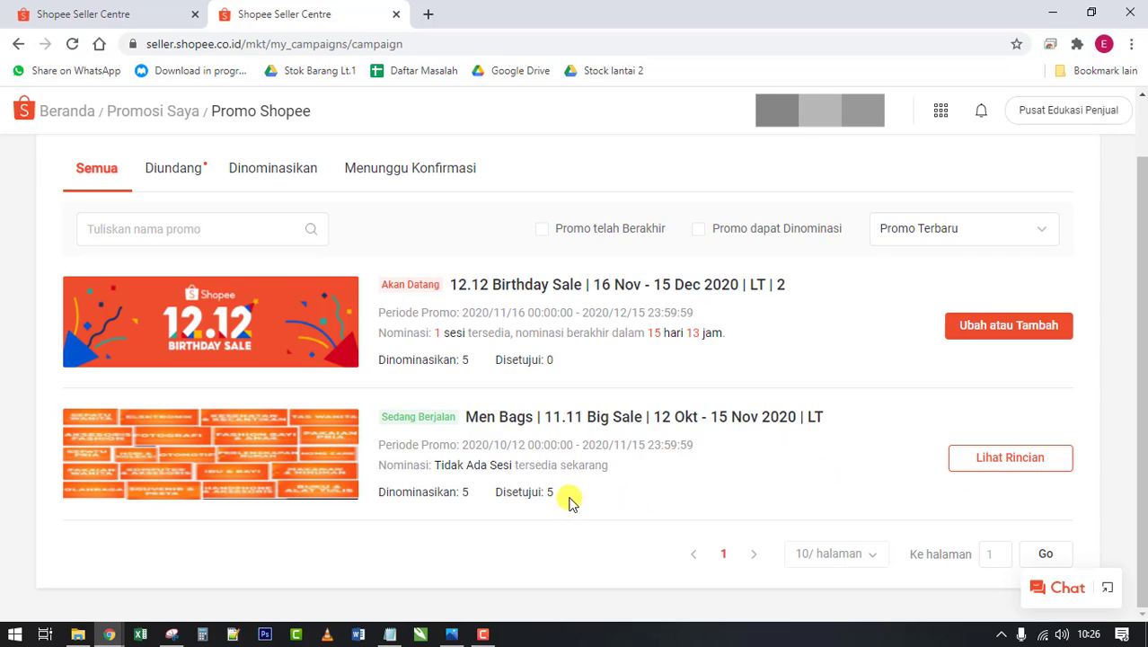
Step: Open the product nomination details of the Men Bags 11.11 Big Sale session
{"action": "left_click", "coordinate": [973, 458]}
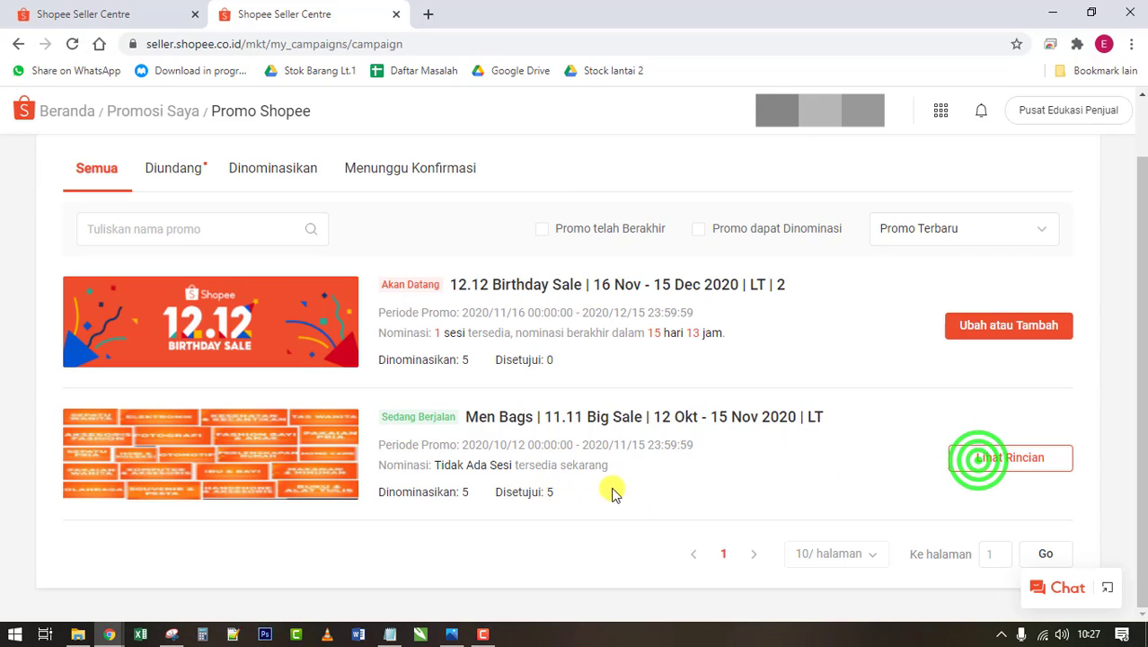
{"action": "scroll", "coordinate": [589, 382], "scroll_direction": "down", "scroll_amount": 2}
{"action": "scroll", "coordinate": [592, 384], "scroll_direction": "down", "scroll_amount": 2}
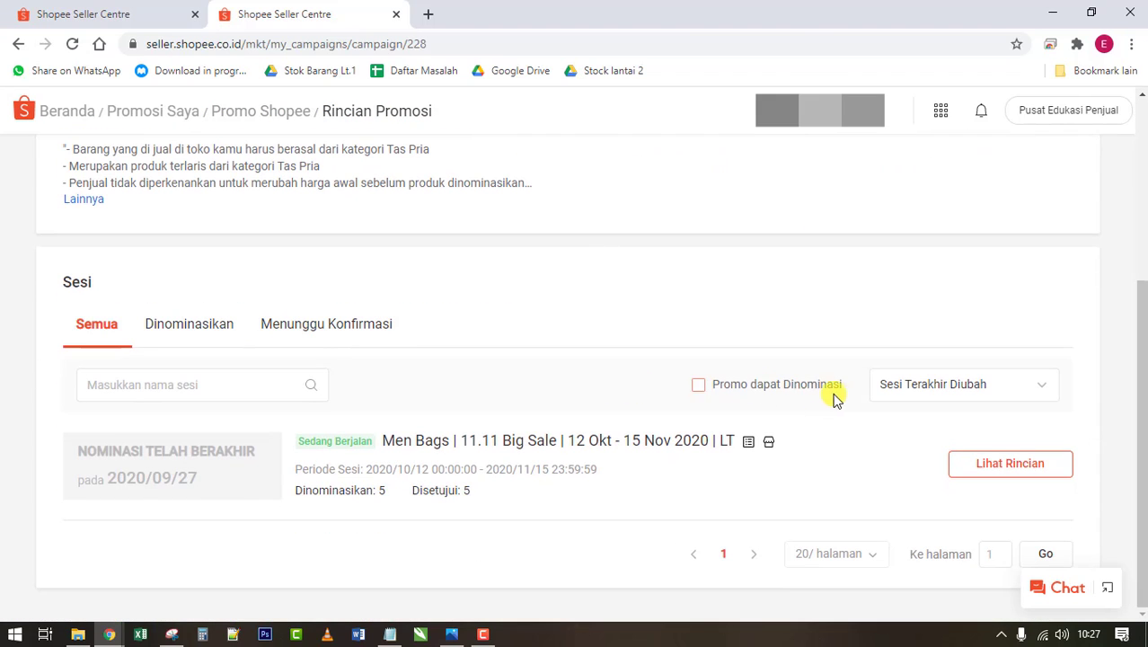
{"action": "left_click", "coordinate": [970, 462]}
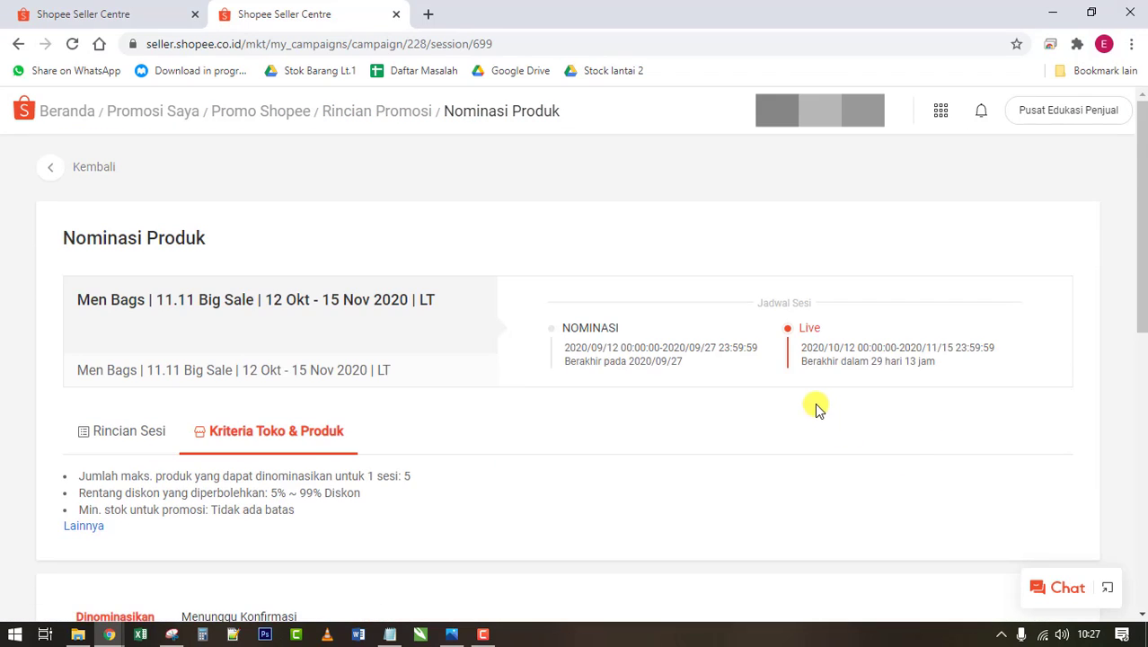
Step: Examine the Men Bags 11.11 products' discounts, approval status and activation per variation, and the session schedule
{"action": "scroll", "coordinate": [813, 402], "scroll_direction": "down", "scroll_amount": 6}
{"action": "scroll", "coordinate": [811, 401], "scroll_direction": "down", "scroll_amount": 2}
{"action": "scroll", "coordinate": [877, 376], "scroll_direction": "up", "scroll_amount": 1}
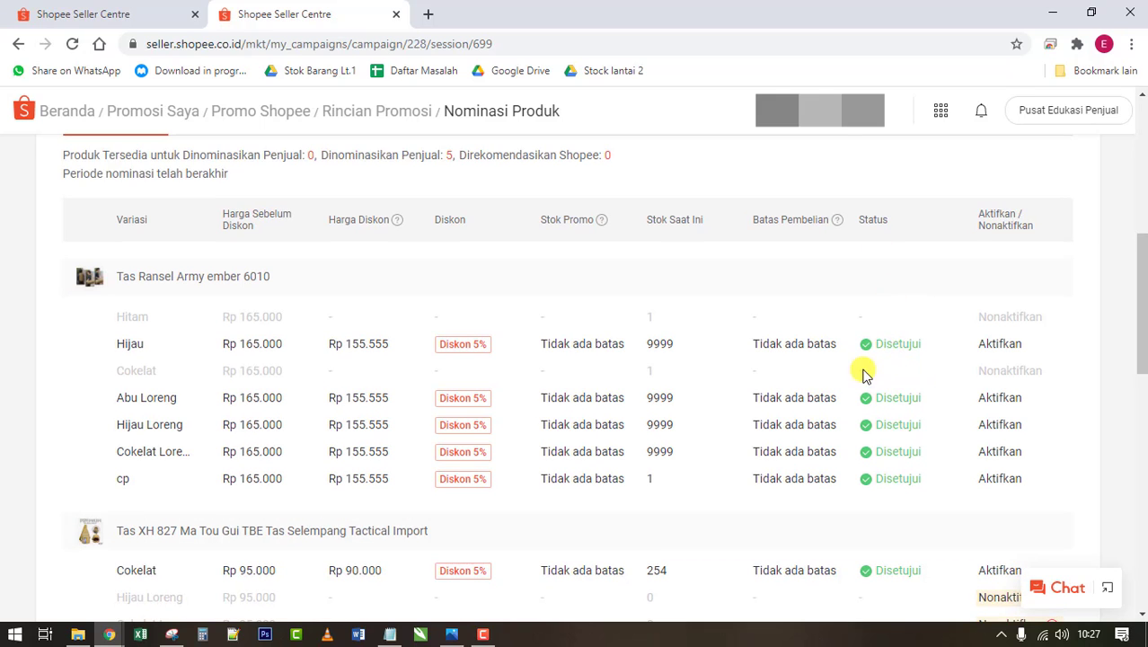
{"action": "scroll", "coordinate": [890, 346], "scroll_direction": "down", "scroll_amount": 2}
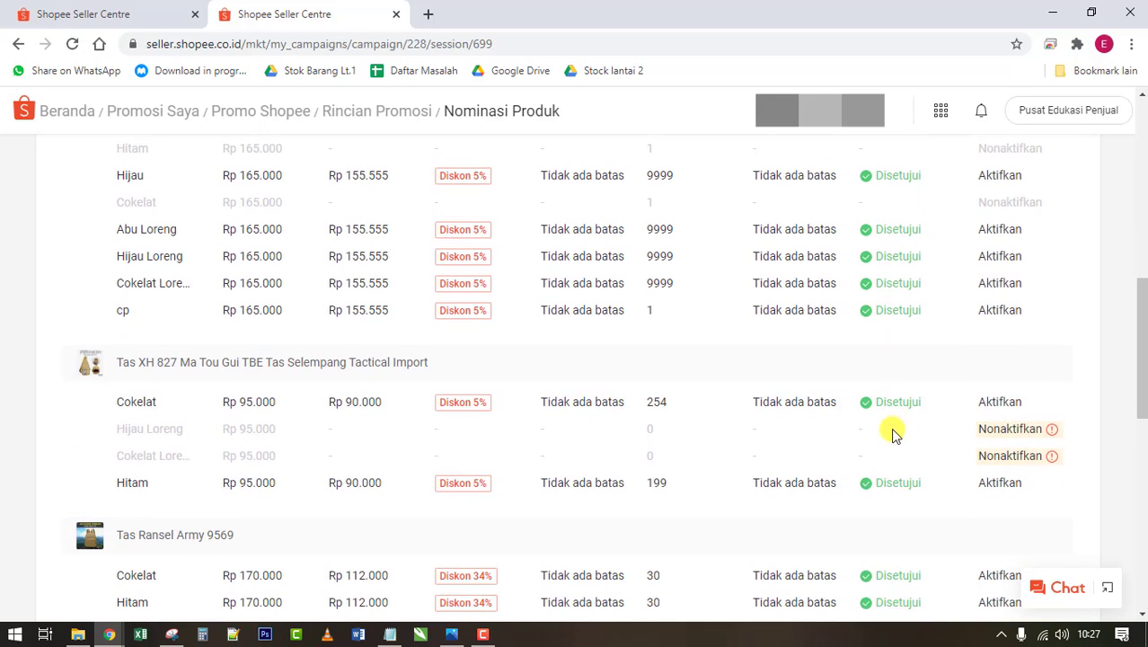
{"action": "scroll", "coordinate": [894, 434], "scroll_direction": "down", "scroll_amount": 1}
{"action": "scroll", "coordinate": [892, 431], "scroll_direction": "down", "scroll_amount": 4}
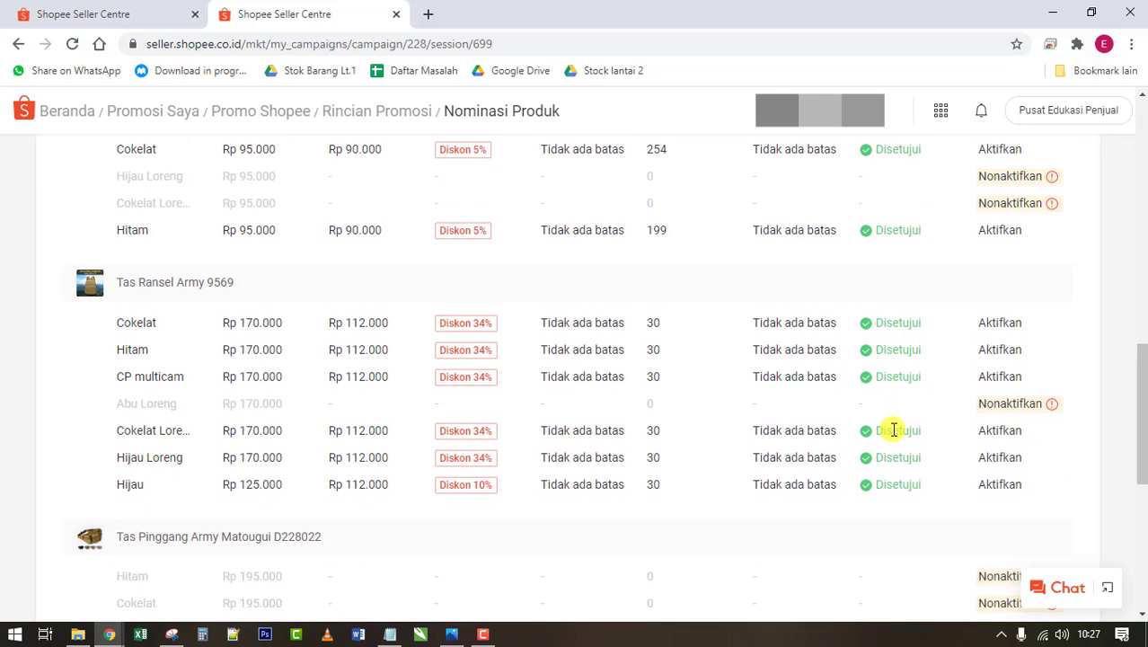
{"action": "scroll", "coordinate": [889, 368], "scroll_direction": "down", "scroll_amount": 4}
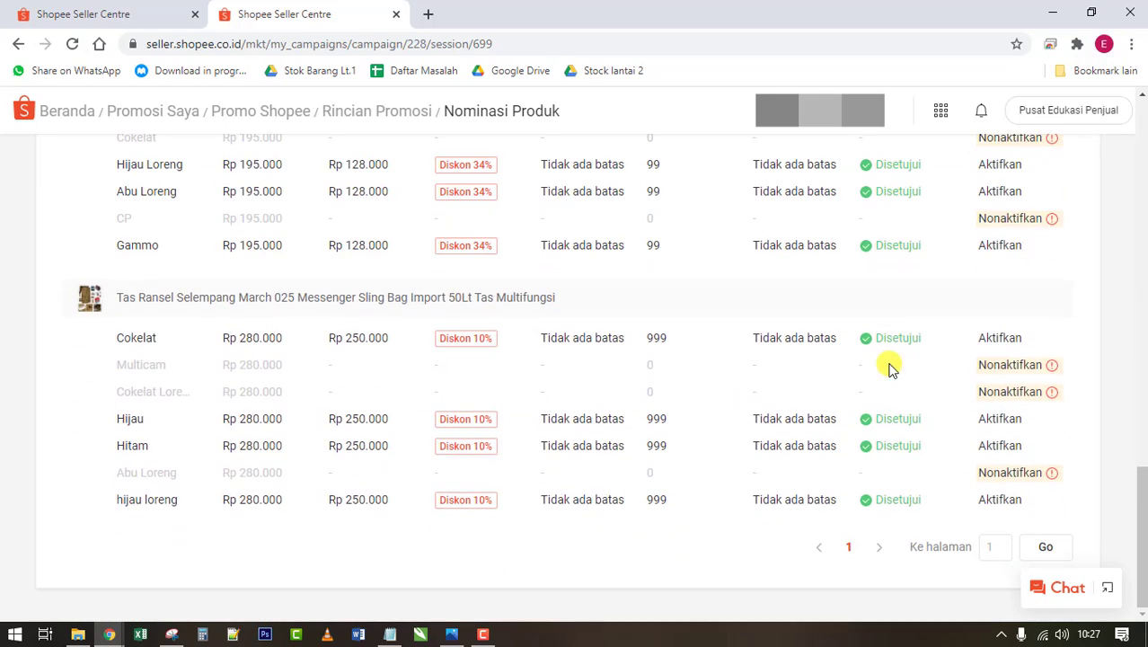
{"action": "scroll", "coordinate": [890, 477], "scroll_direction": "up", "scroll_amount": 2}
{"action": "scroll", "coordinate": [916, 478], "scroll_direction": "down", "scroll_amount": 2}
{"action": "scroll", "coordinate": [949, 386], "scroll_direction": "up", "scroll_amount": 11}
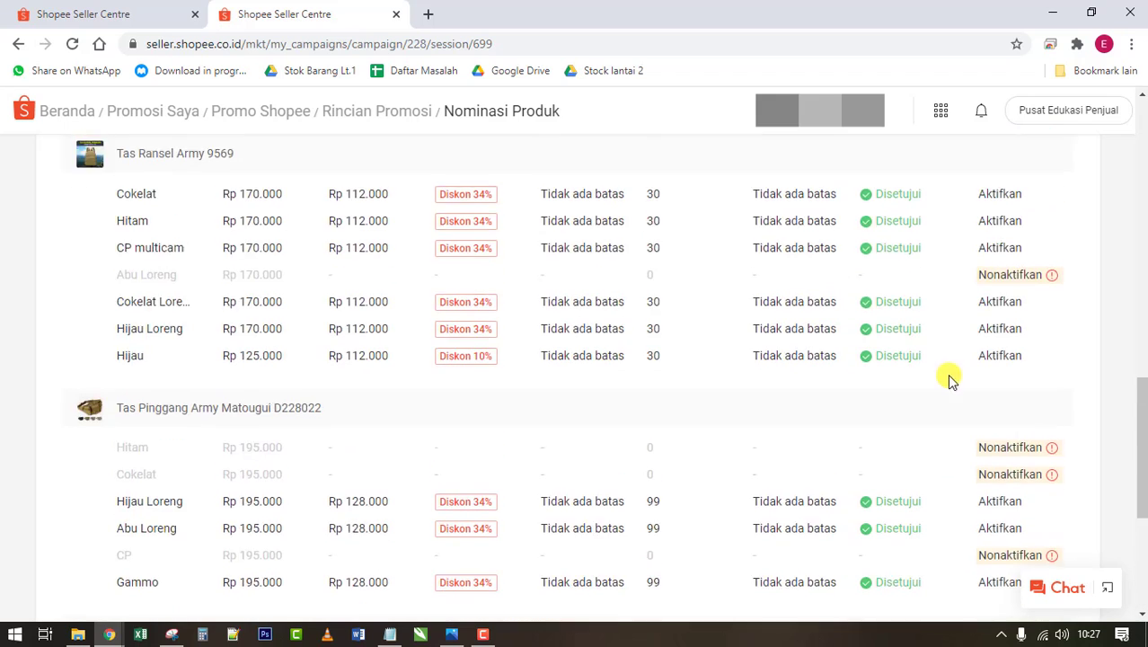
{"action": "scroll", "coordinate": [863, 329], "scroll_direction": "up", "scroll_amount": 1}
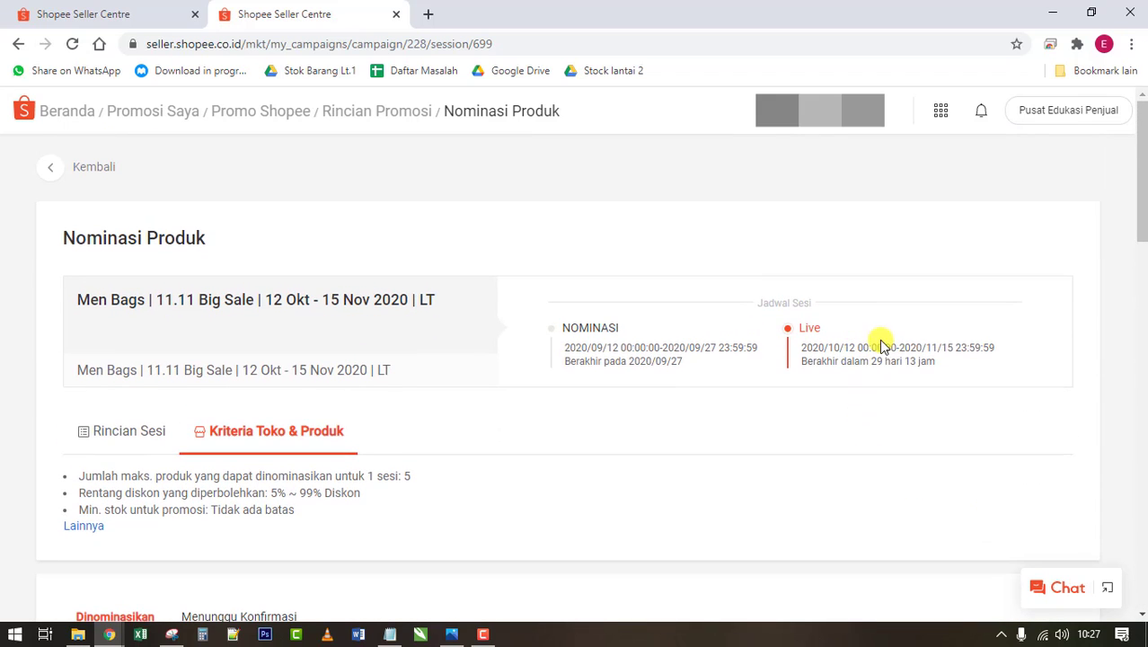
Step: Go back to the shop's promotion centre and look over its promotion features and the Event Shopee section
{"action": "left_click", "coordinate": [53, 168]}
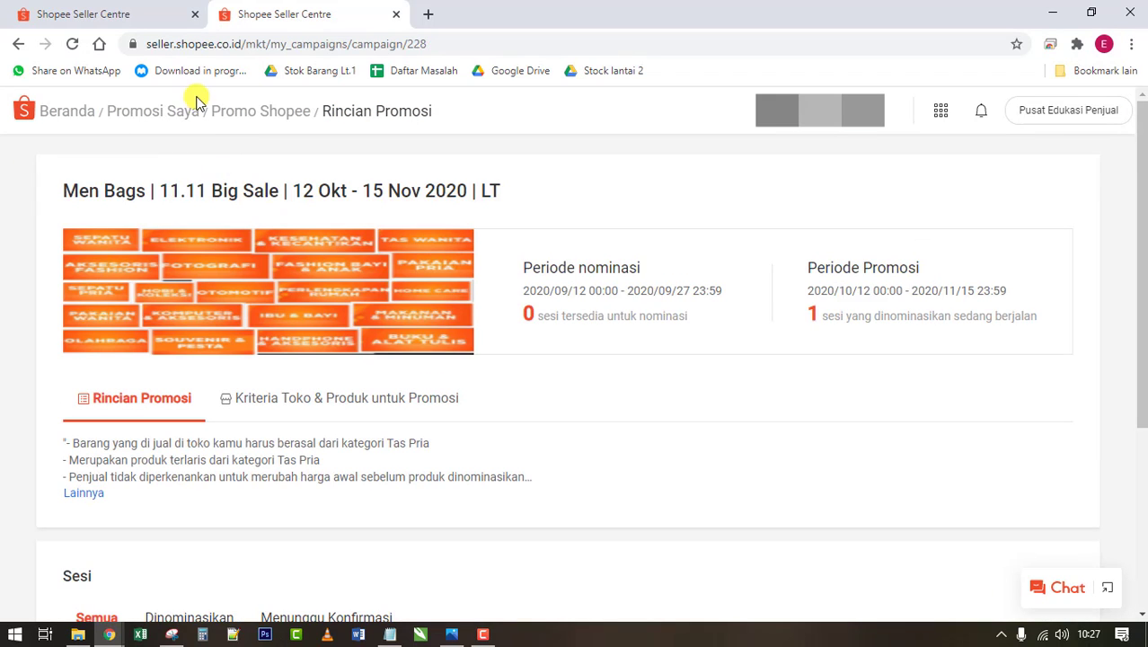
{"action": "left_click", "coordinate": [182, 111]}
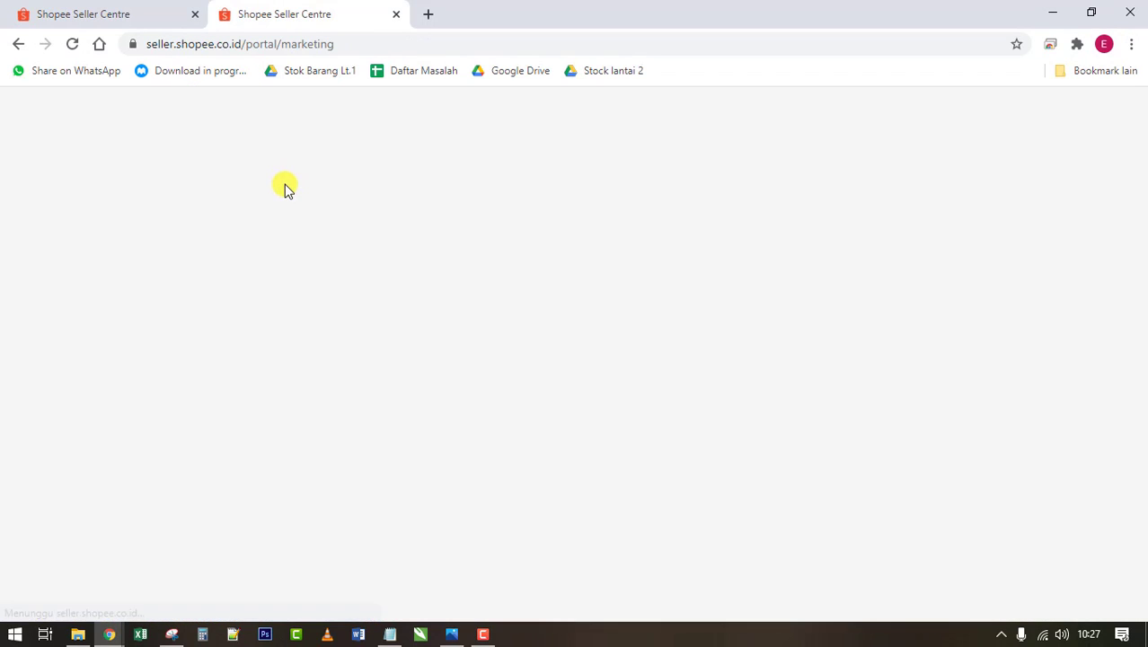
{"action": "scroll", "coordinate": [525, 402], "scroll_direction": "down", "scroll_amount": 5}
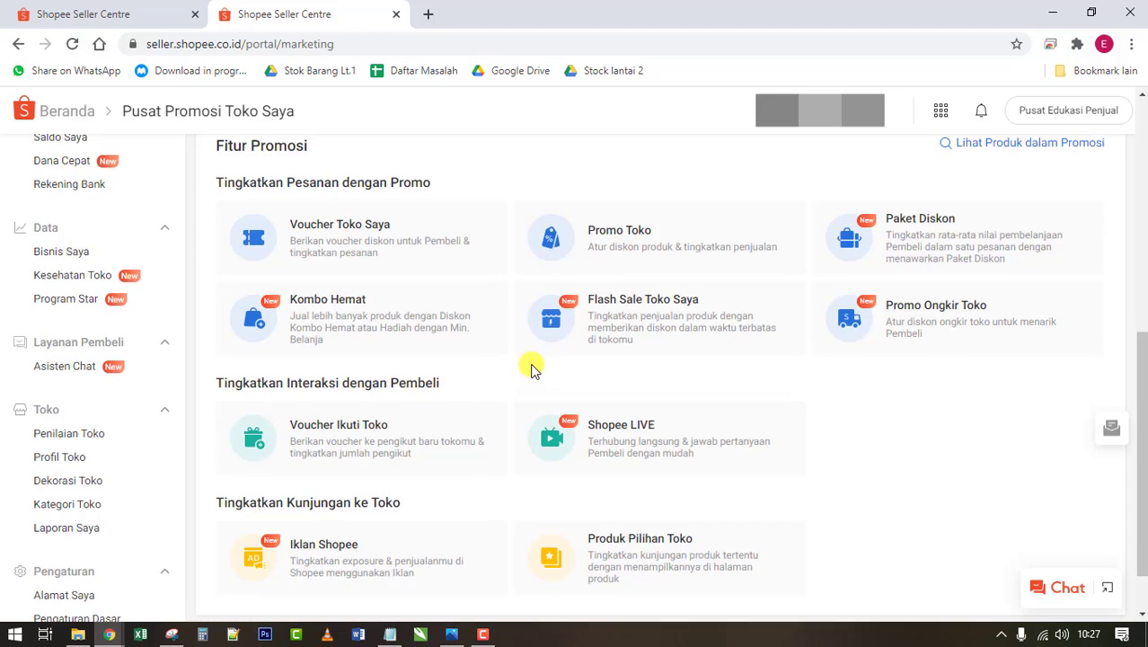
{"action": "scroll", "coordinate": [532, 368], "scroll_direction": "up", "scroll_amount": 5}
{"action": "scroll", "coordinate": [538, 354], "scroll_direction": "down", "scroll_amount": 1}
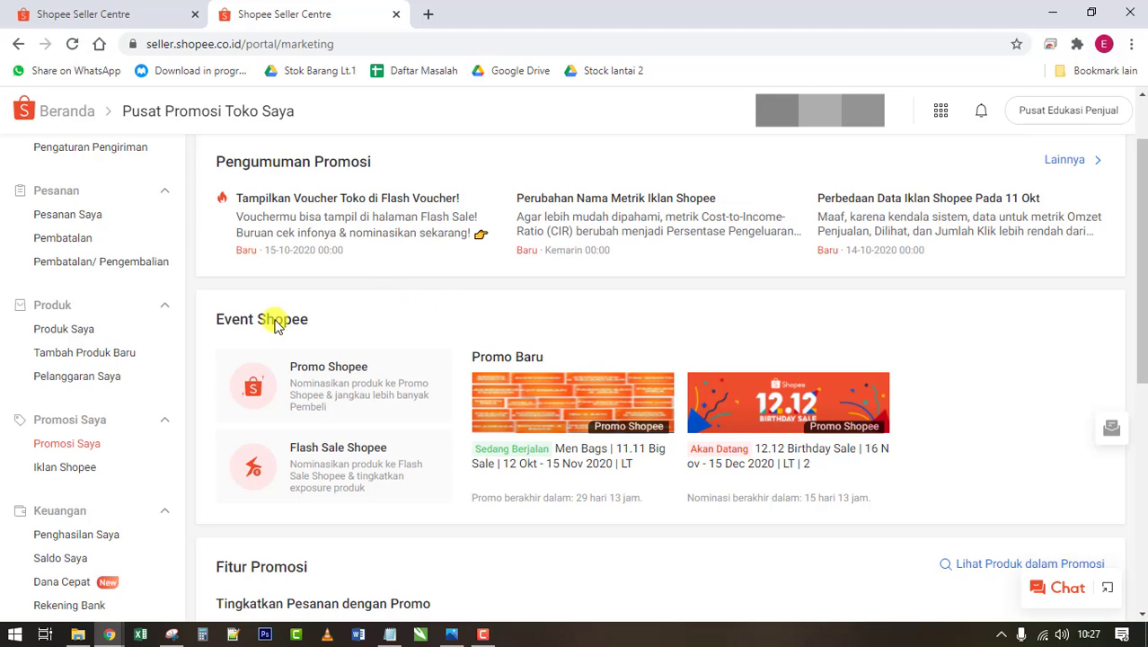
Step: Open the Flash Sale Shopee page and check its ongoing and upcoming flash sale sessions
{"action": "scroll", "coordinate": [404, 401], "scroll_direction": "down", "scroll_amount": 1}
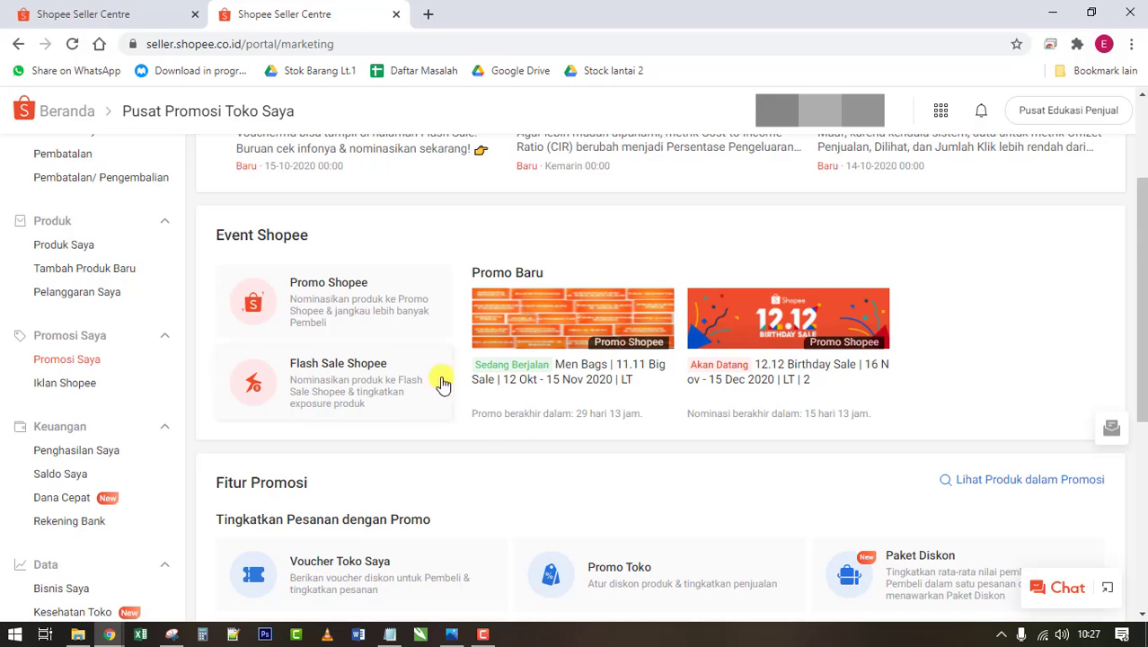
{"action": "left_click", "coordinate": [333, 373]}
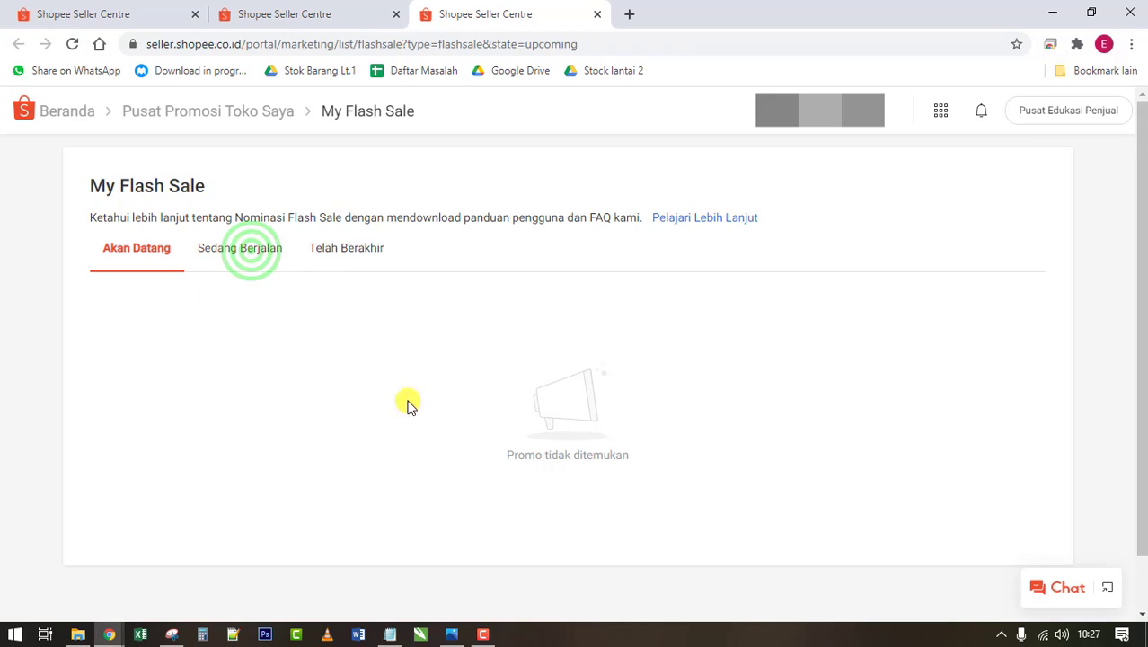
{"action": "left_click", "coordinate": [250, 248]}
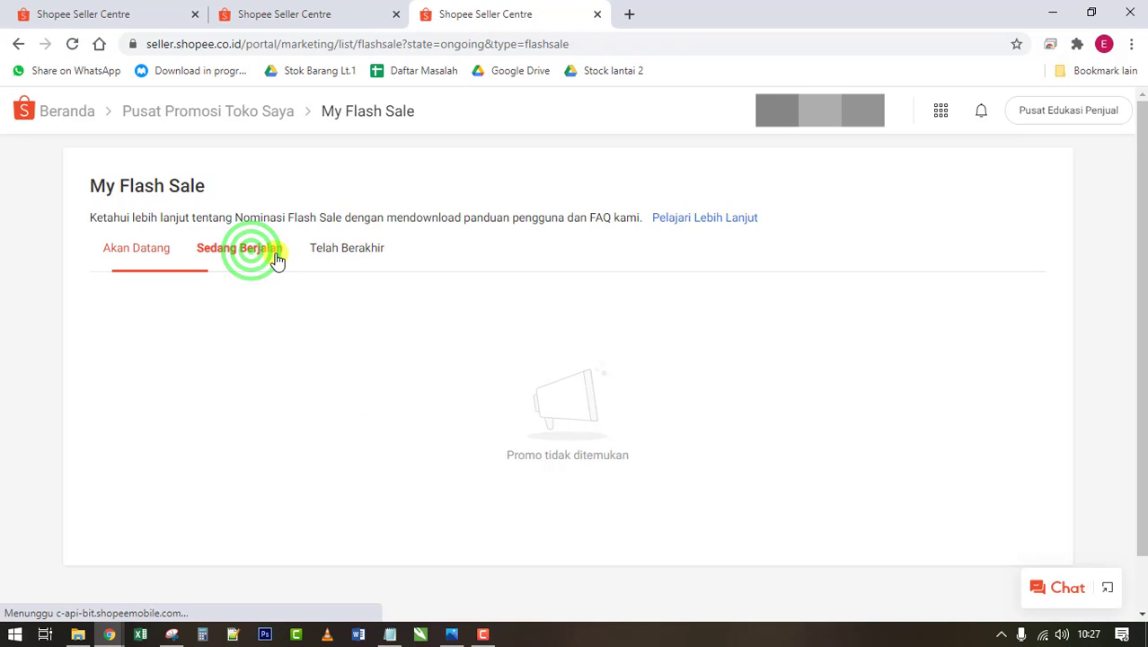
{"action": "left_click", "coordinate": [136, 244]}
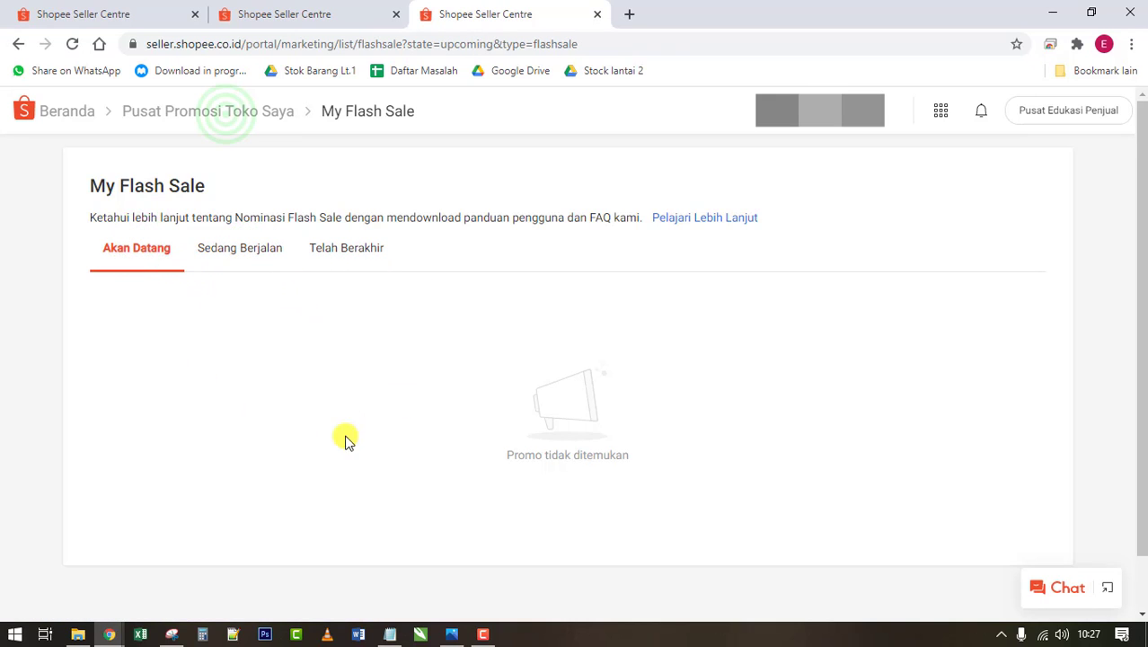
Step: Return to Pusat Promosi Toko Saya and review the Event Shopee and Fitur Promosi sections
{"action": "left_click", "coordinate": [225, 114]}
{"action": "scroll", "coordinate": [305, 377], "scroll_direction": "down", "scroll_amount": 2}
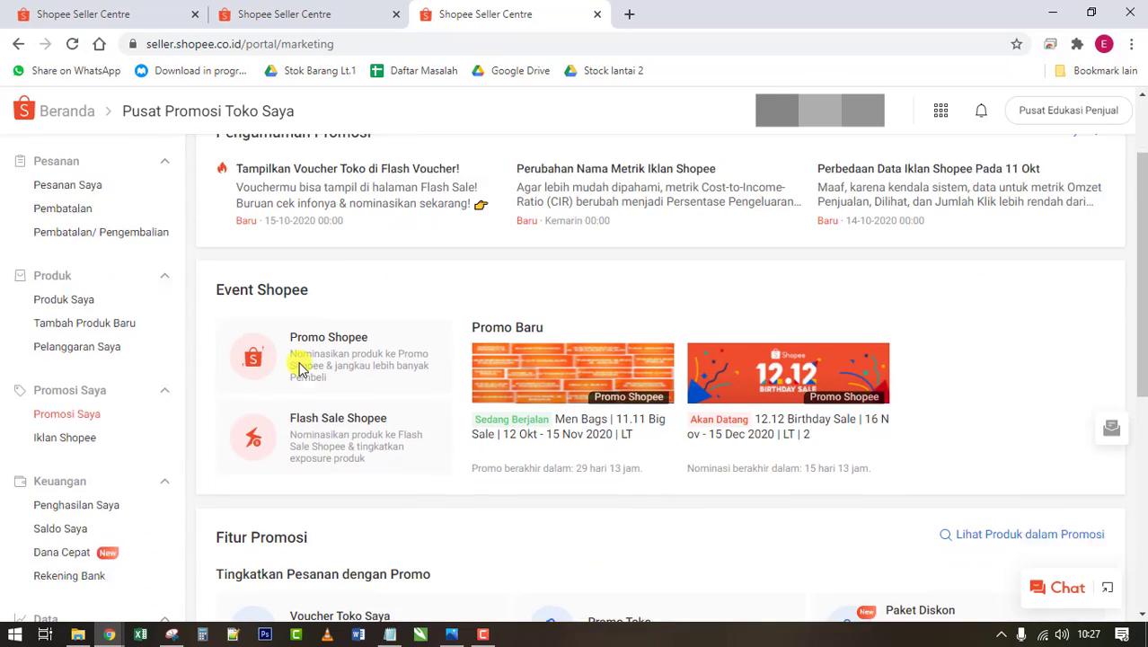
{"action": "scroll", "coordinate": [364, 355], "scroll_direction": "down", "scroll_amount": 1}
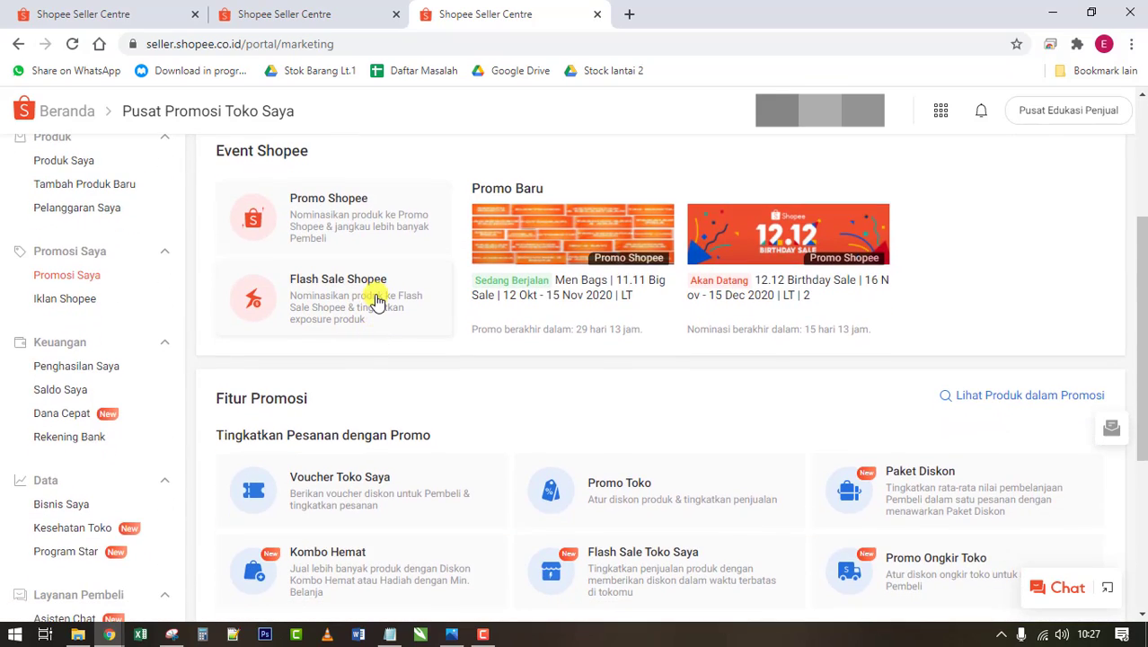
{"action": "scroll", "coordinate": [374, 294], "scroll_direction": "down", "scroll_amount": 2}
{"action": "scroll", "coordinate": [539, 270], "scroll_direction": "up", "scroll_amount": 4}
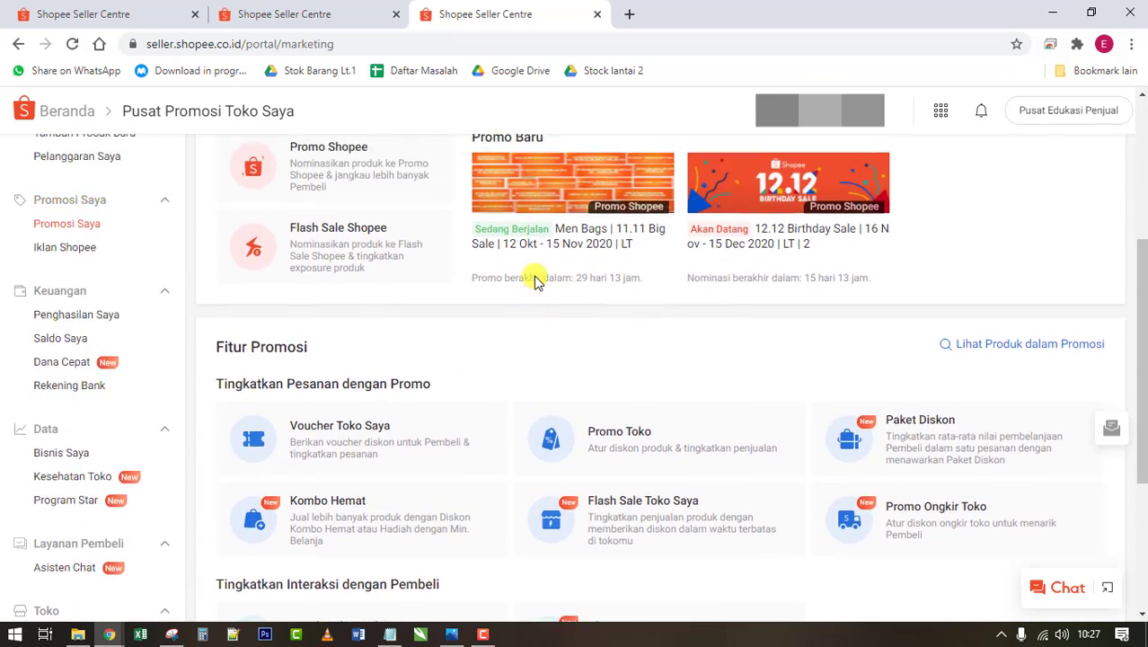